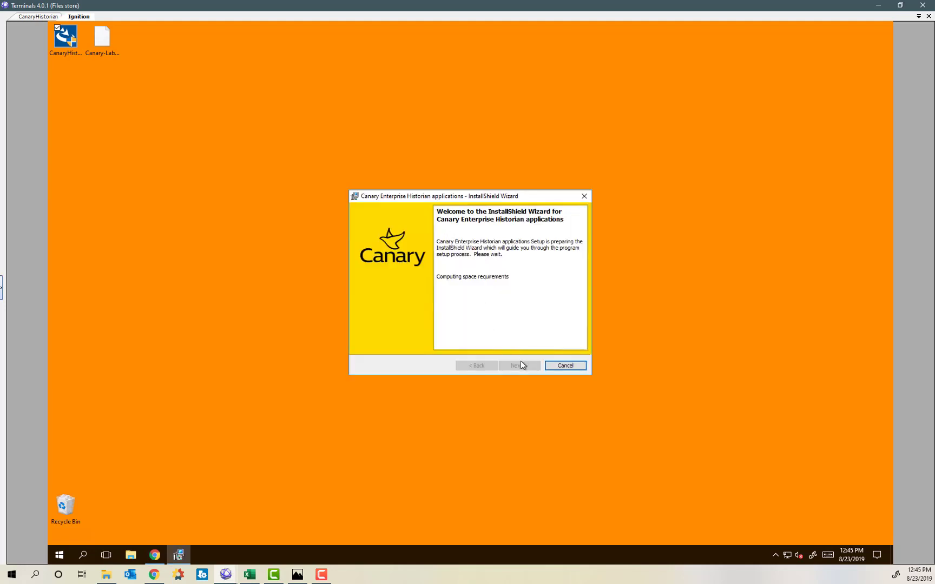
Accept the Canary installer license agreement and keep the default destination folders.
left_click(520, 368)
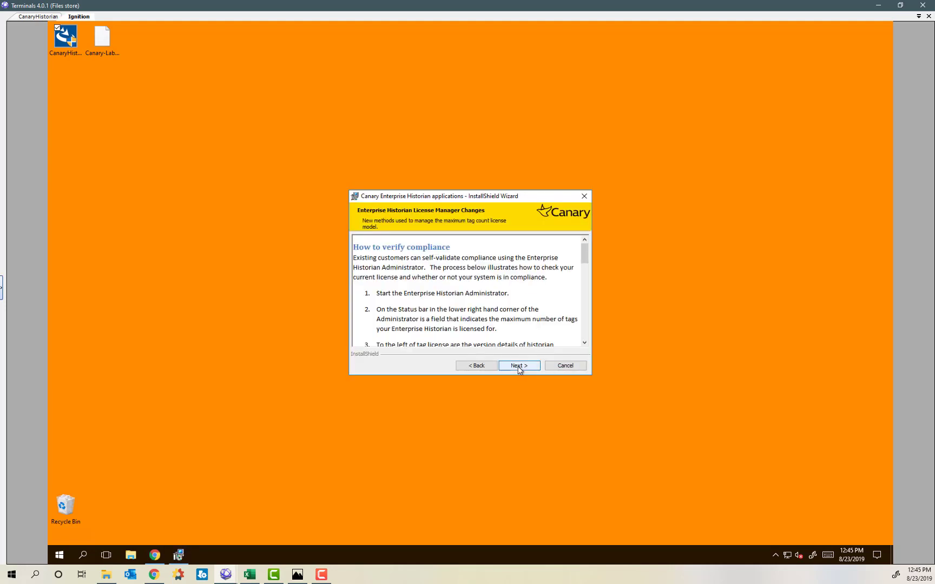
left_click(519, 366)
left_click(409, 331)
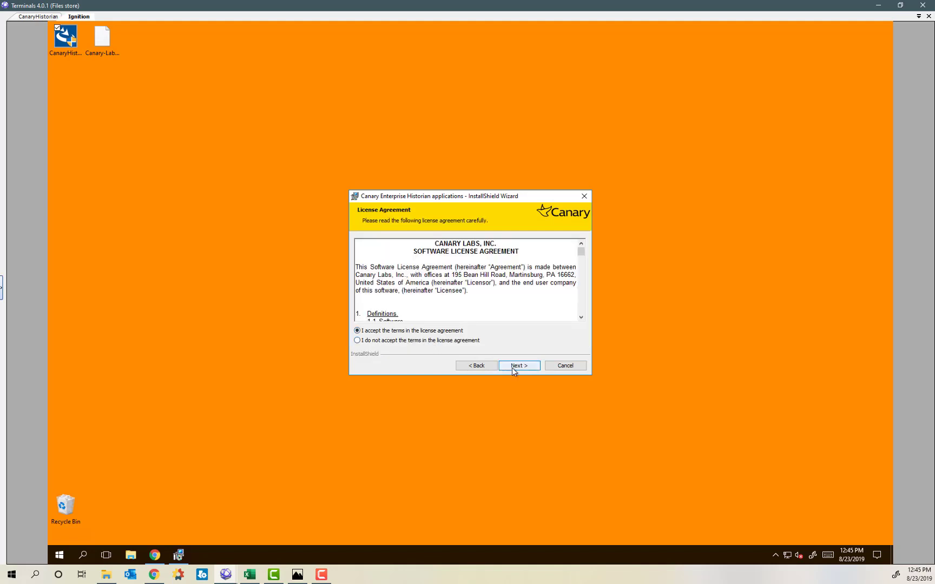
left_click(517, 368)
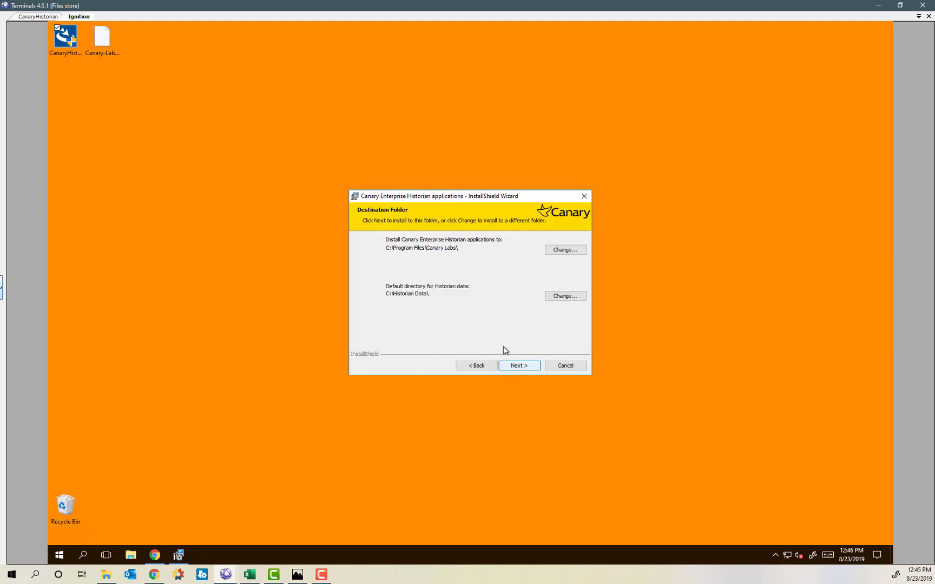
left_click(529, 368)
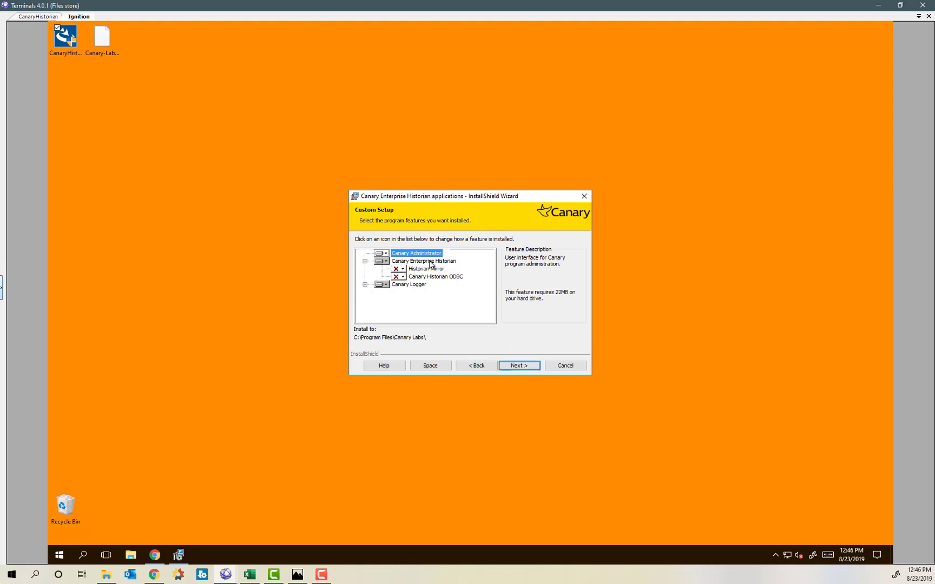
Set Canary Enterprise Historian to not available, install the remaining features, and finish.
left_click(384, 261)
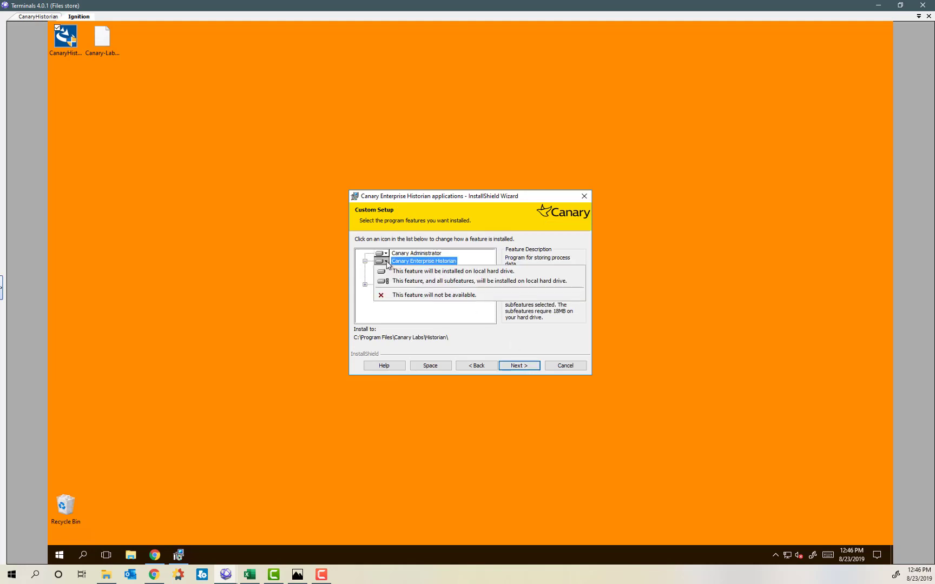
left_click(396, 295)
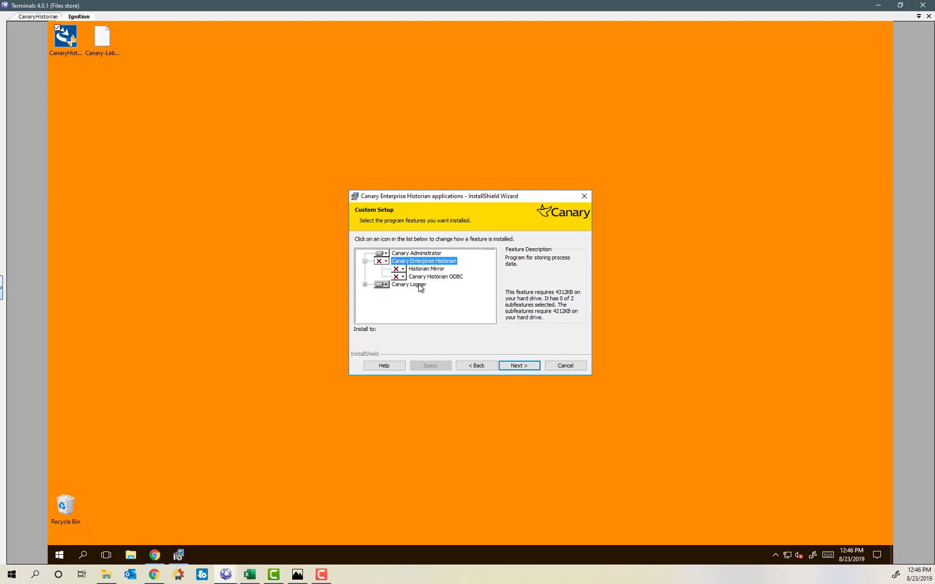
left_click(519, 367)
left_click(519, 367)
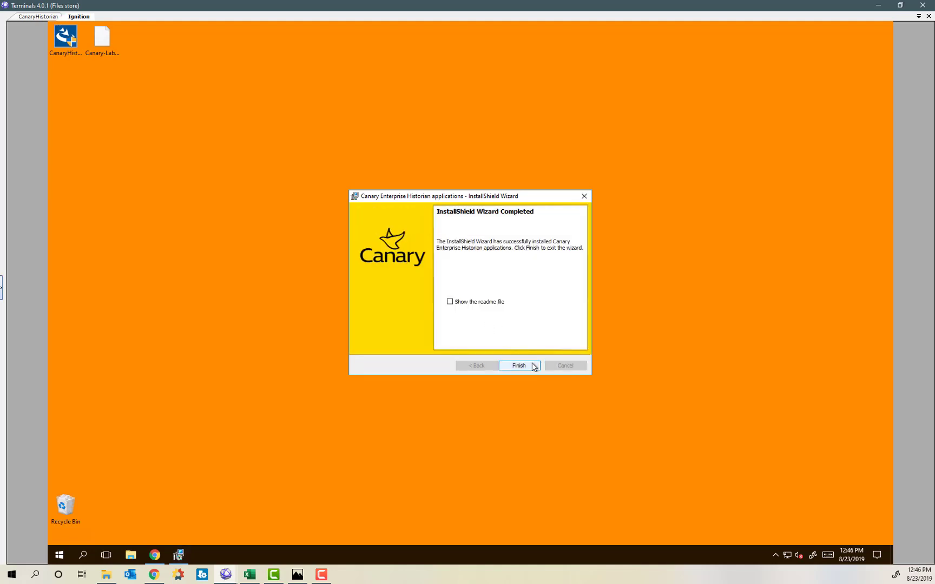
left_click(528, 367)
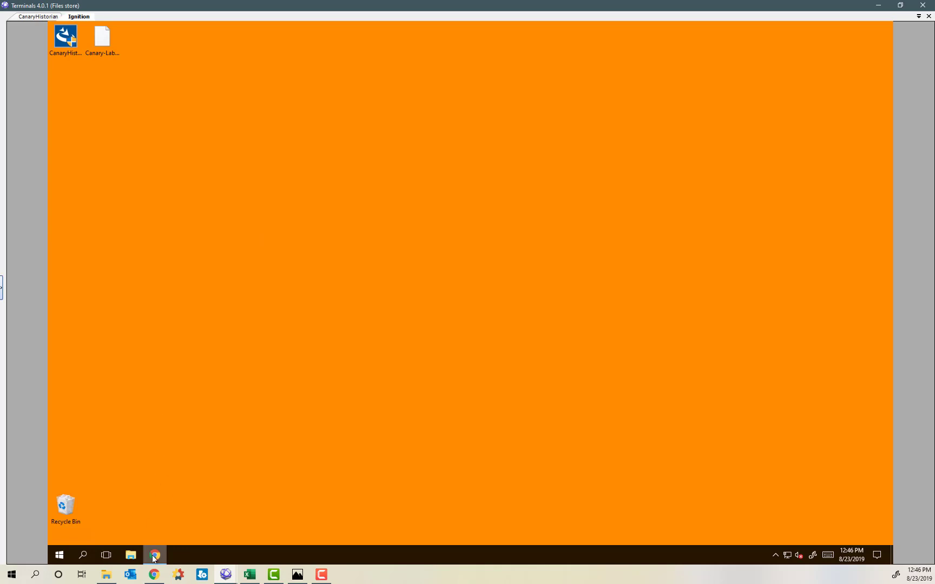
Launch Canary Admin from the Canary Labs Start folder and view the Sender service.
left_click(59, 555)
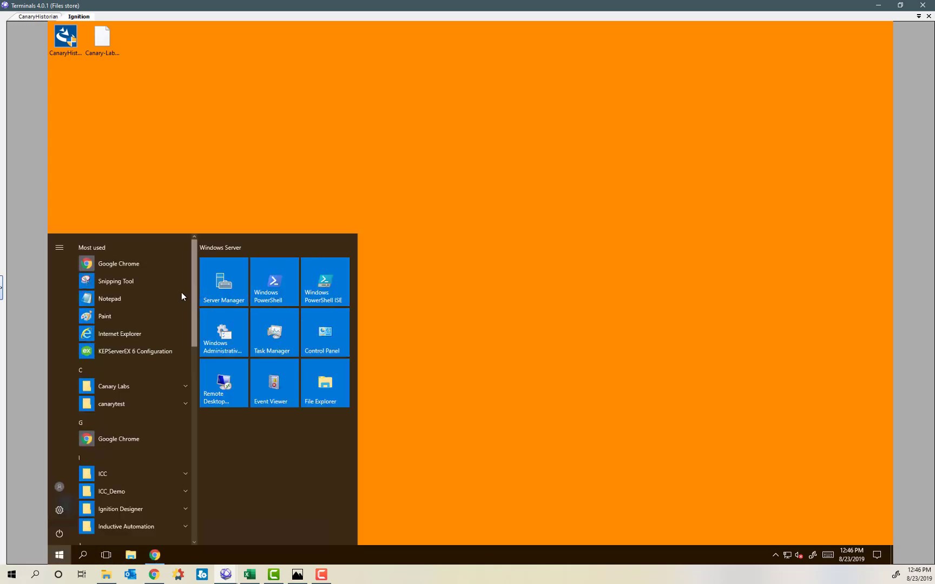
left_click(186, 386)
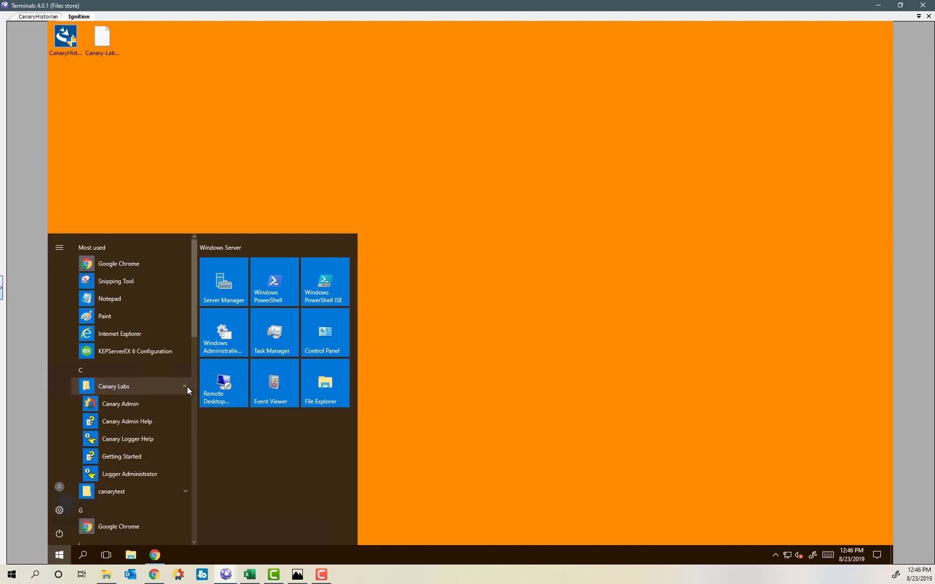
left_click(126, 404)
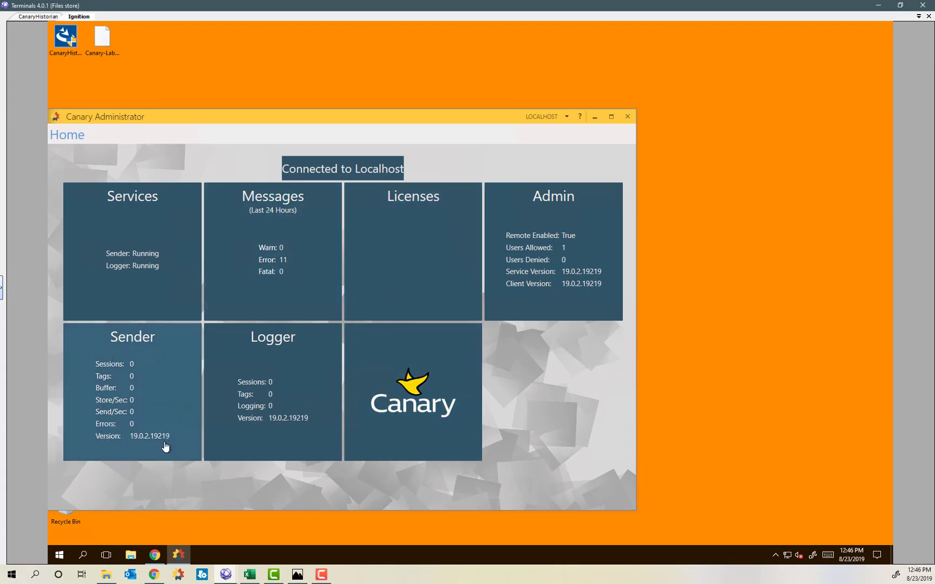
left_click(159, 376)
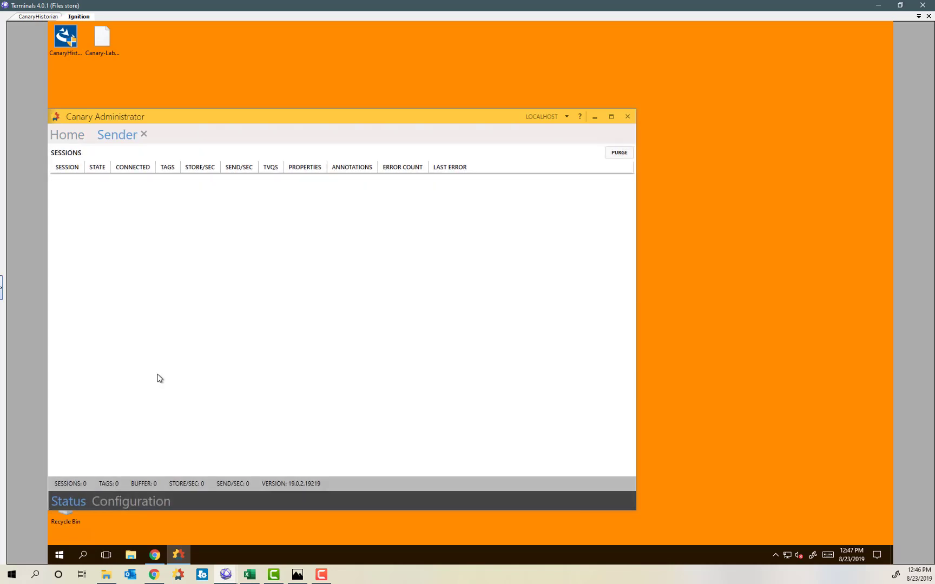
Enable the Sender's Http - Anonymous (Web API) endpoint and apply the change.
left_click(130, 502)
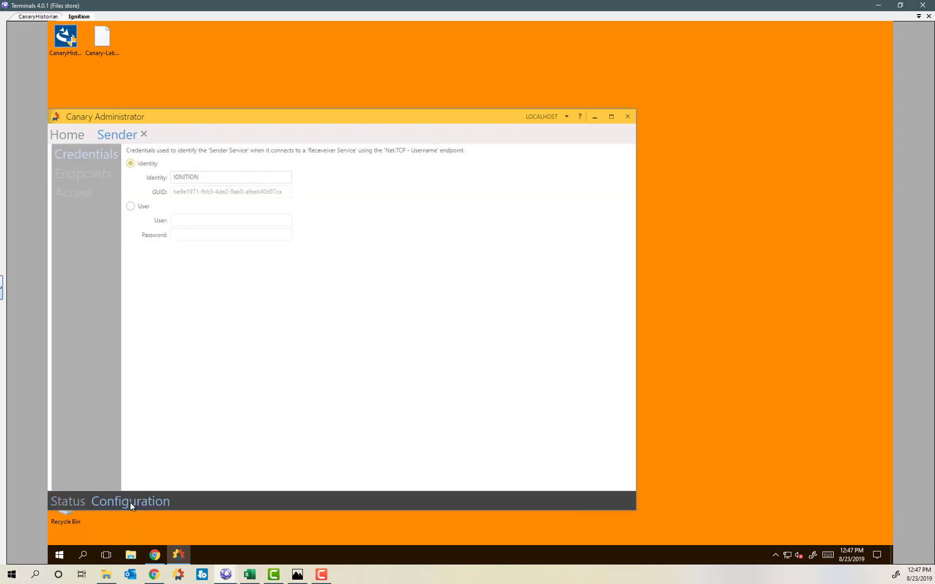
left_click(76, 176)
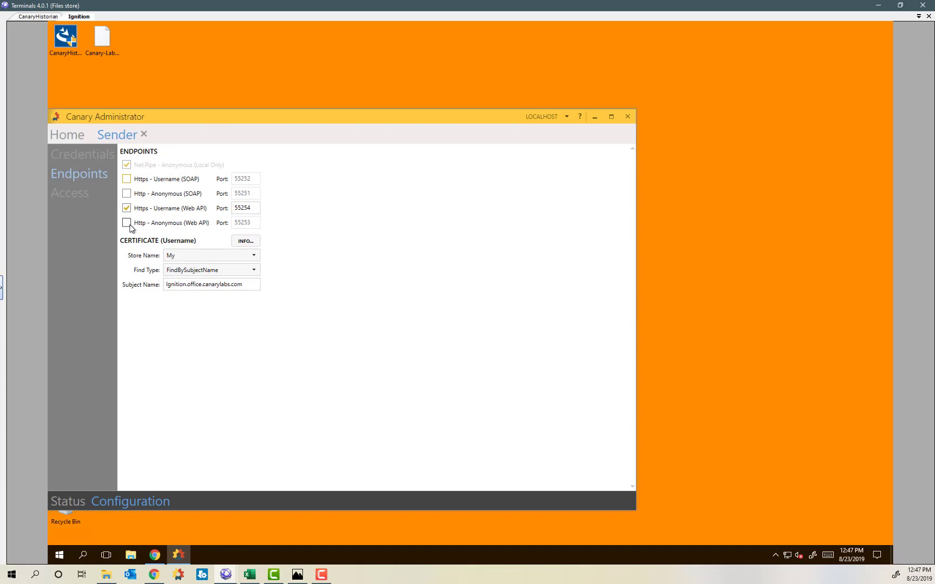
left_click(127, 223)
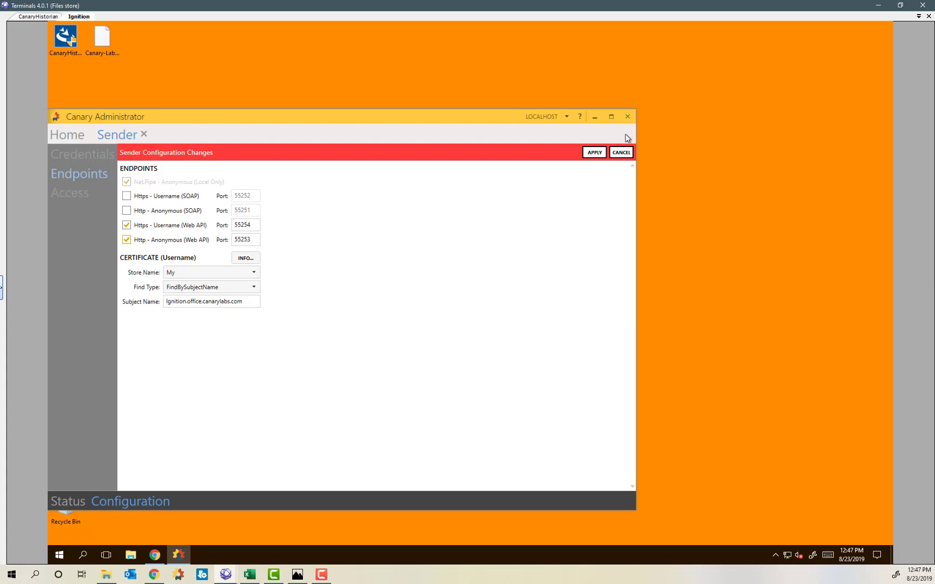
left_click(593, 153)
Add ANONYMOUS LOGON to the Sender's access list, apply, and minimize the window.
left_click(67, 194)
left_click(331, 153)
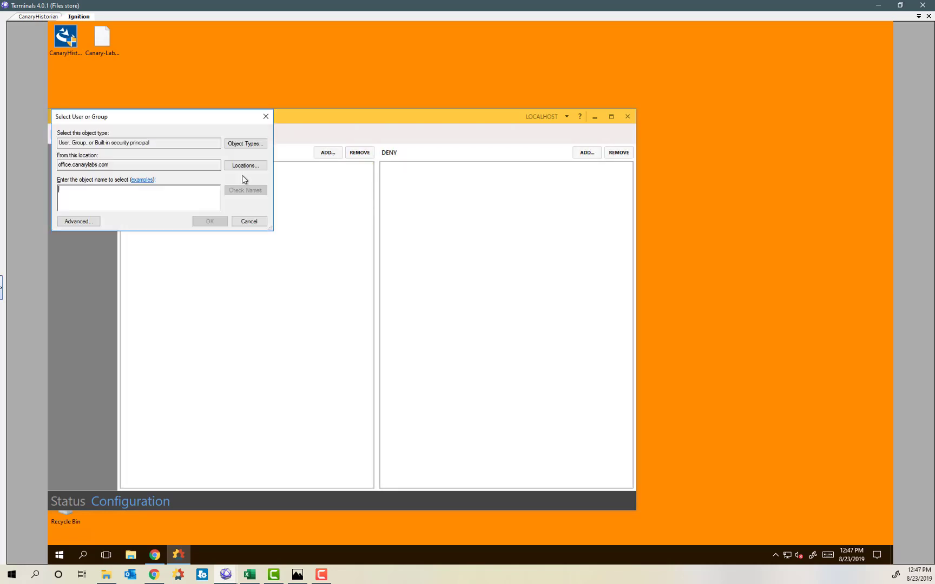
type("anon")
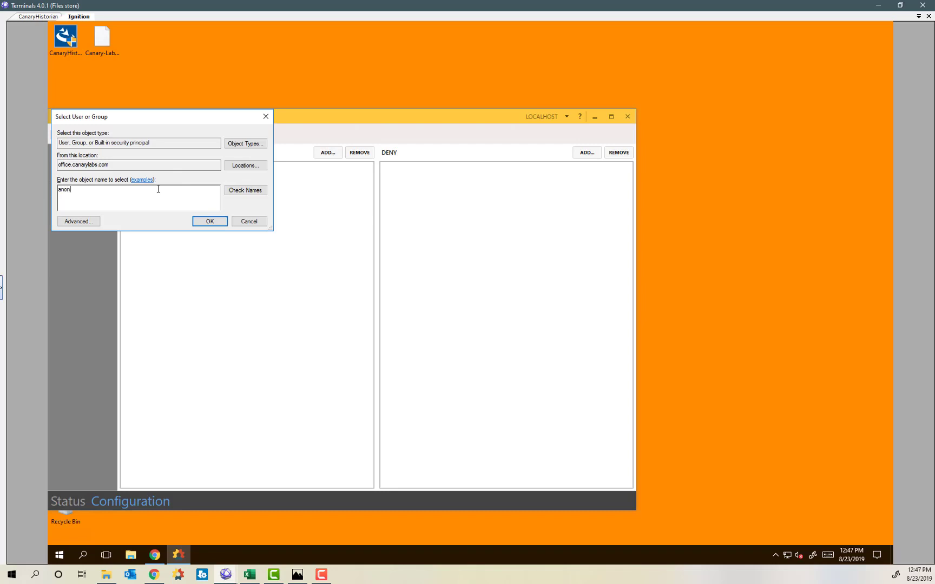
key("Return")
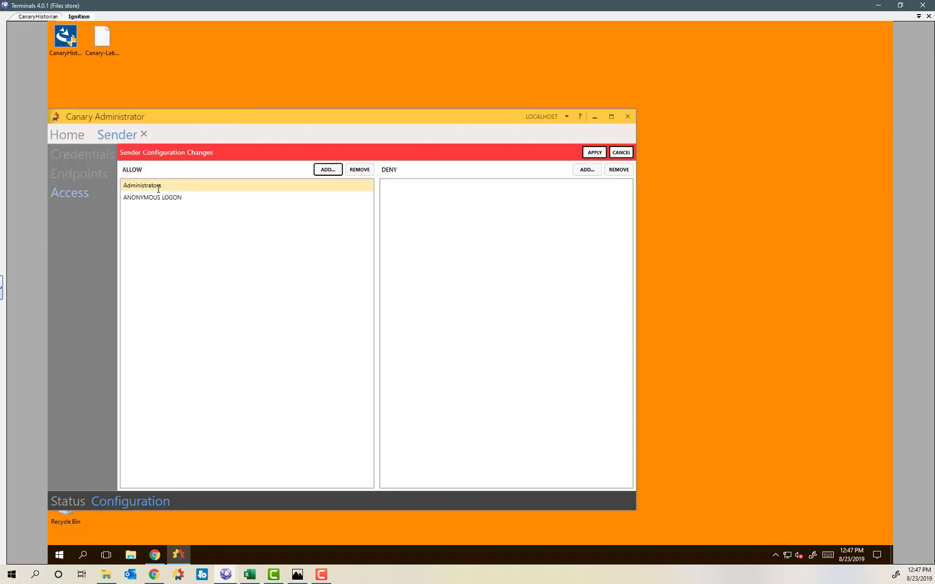
left_click(591, 152)
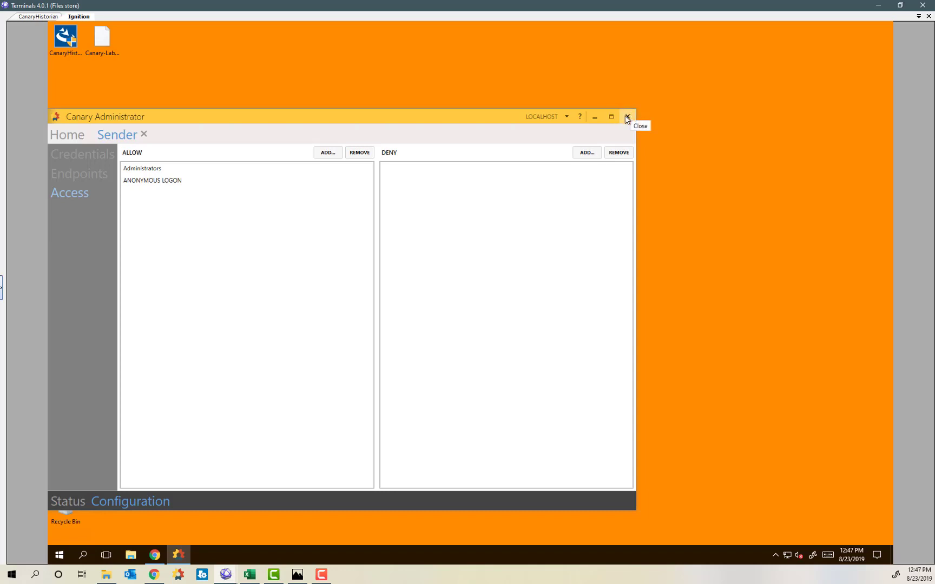
left_click(595, 116)
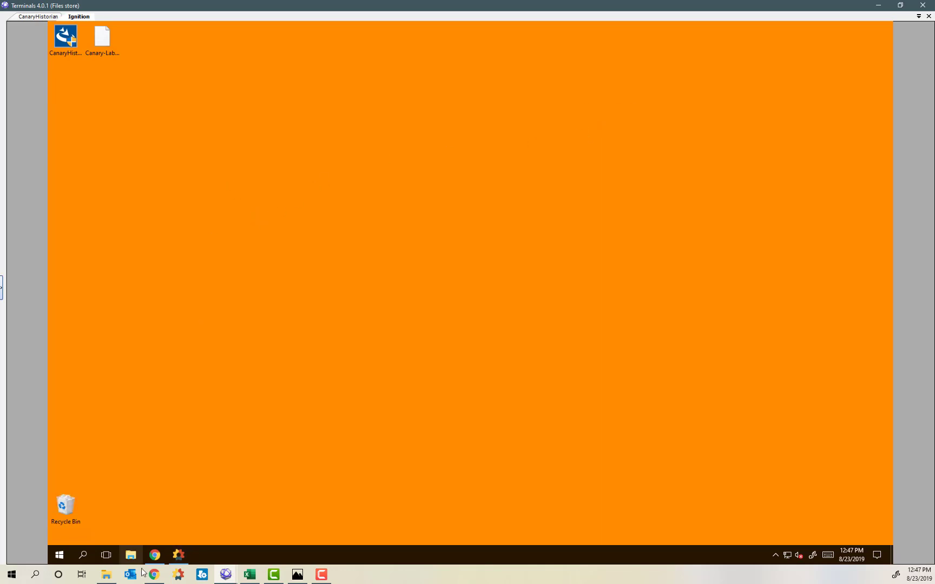
Choose Canary-Labs-Historian-Connector-Module-Build_17.modl as a new Gateway module to install.
left_click(155, 554)
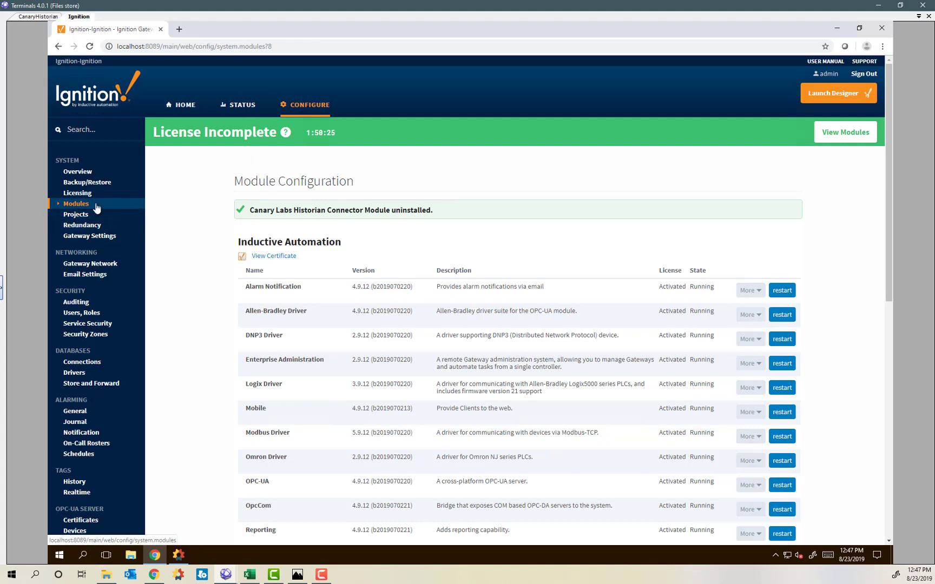
scroll(687, 251, "down", 8)
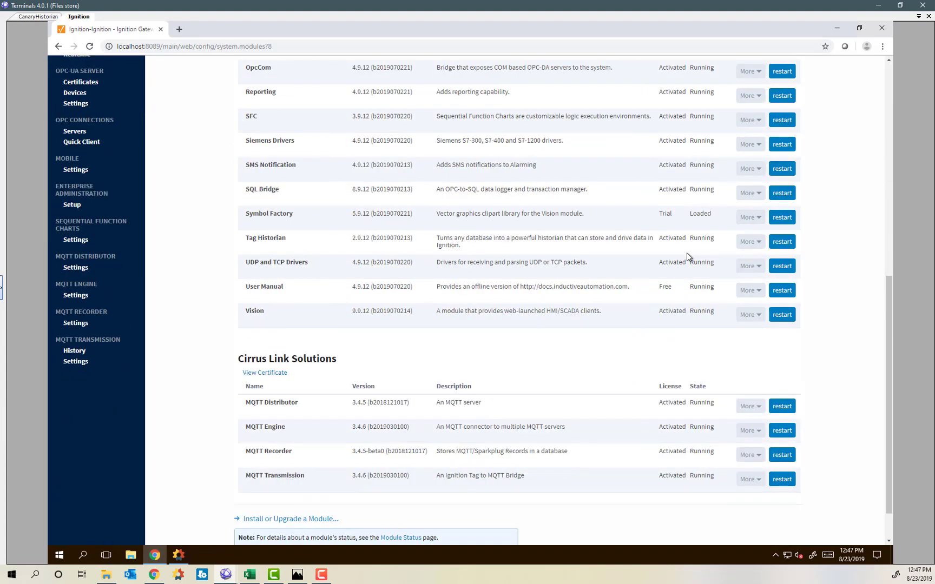
left_click(317, 473)
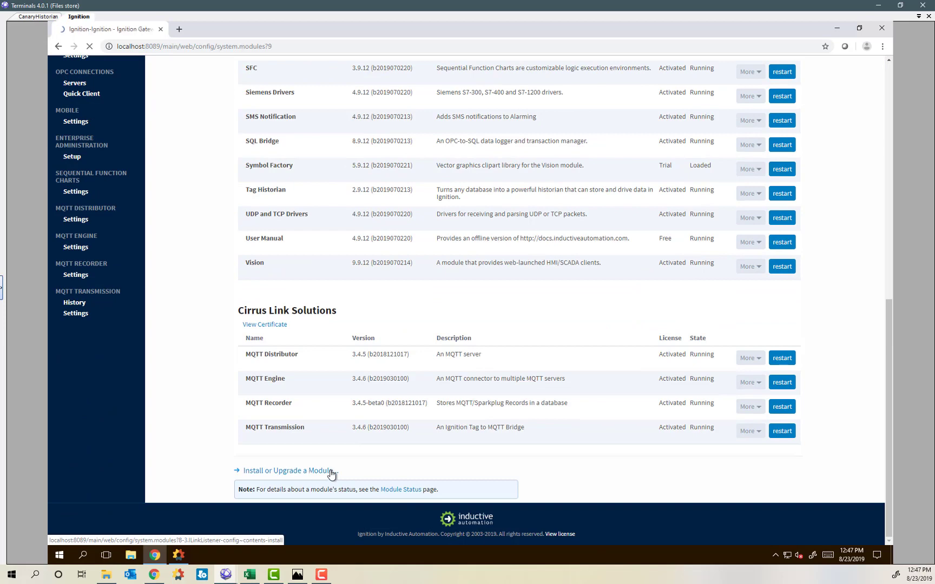
left_click(266, 270)
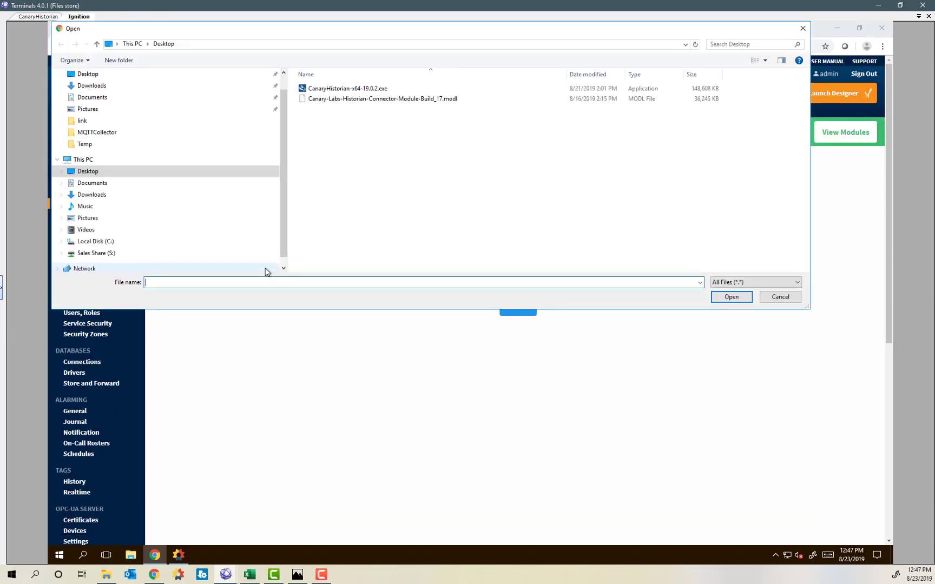
left_click(396, 101)
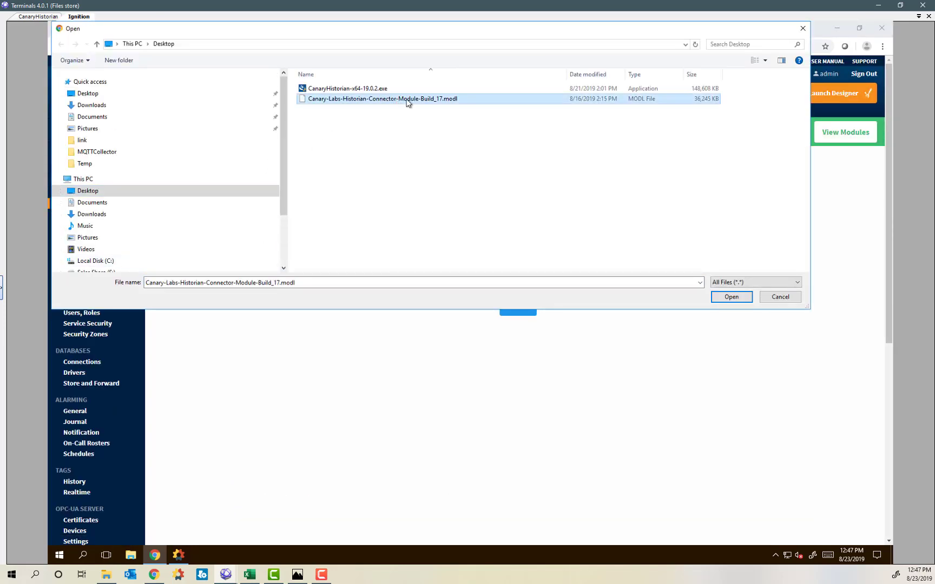
left_click(737, 300)
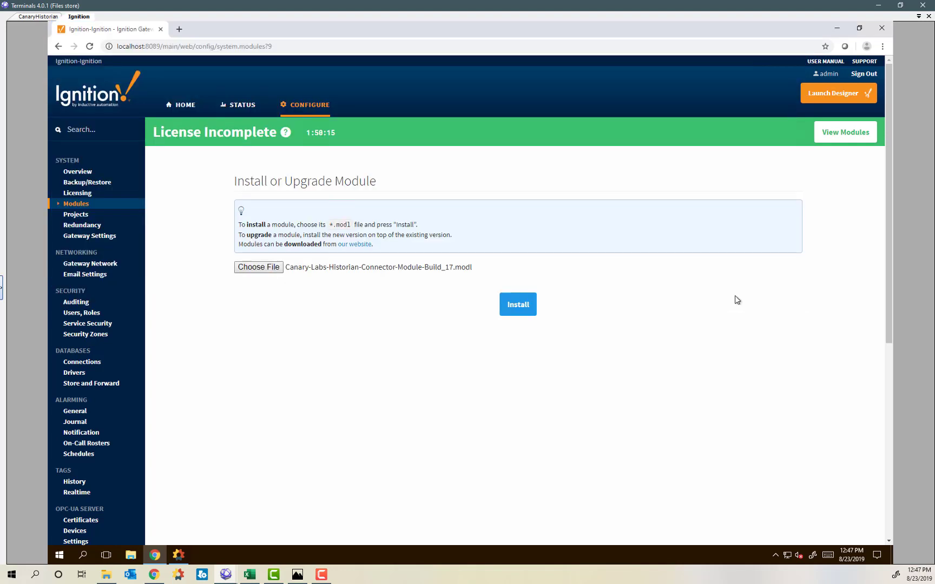
Install the module and confirm Canary Labs Historian Connector Module 1.0.0 (b17) is running.
left_click(525, 314)
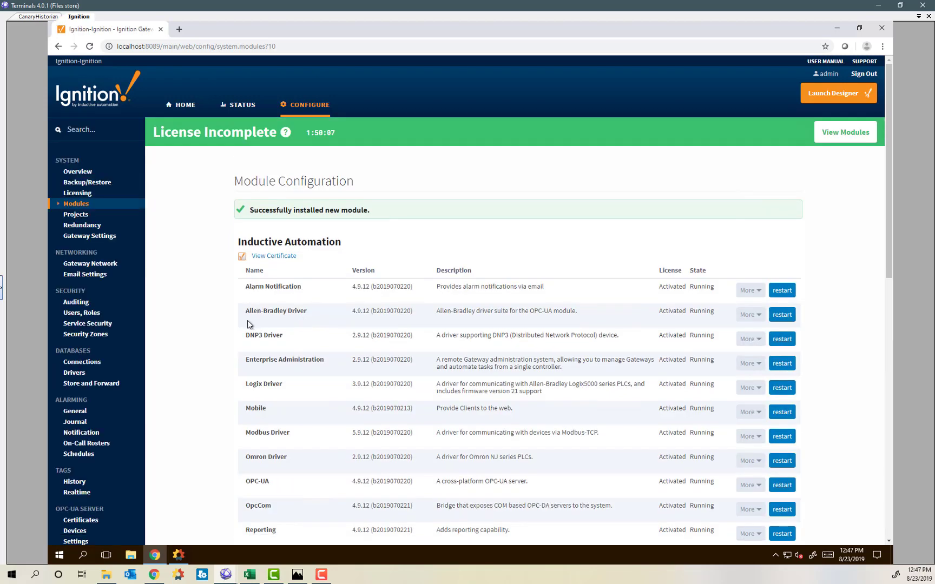
scroll(220, 318, "down", 3)
scroll(221, 318, "down", 3)
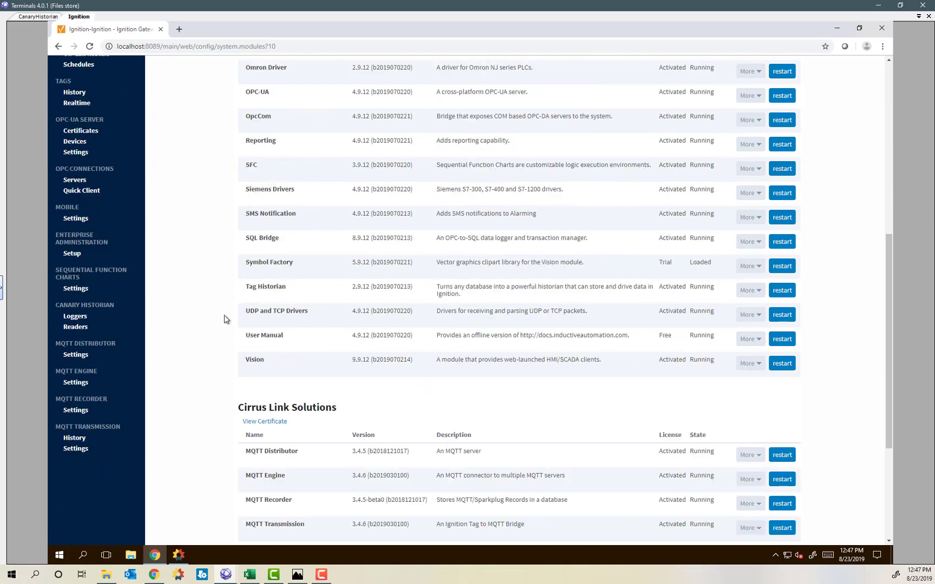
scroll(228, 320, "down", 3)
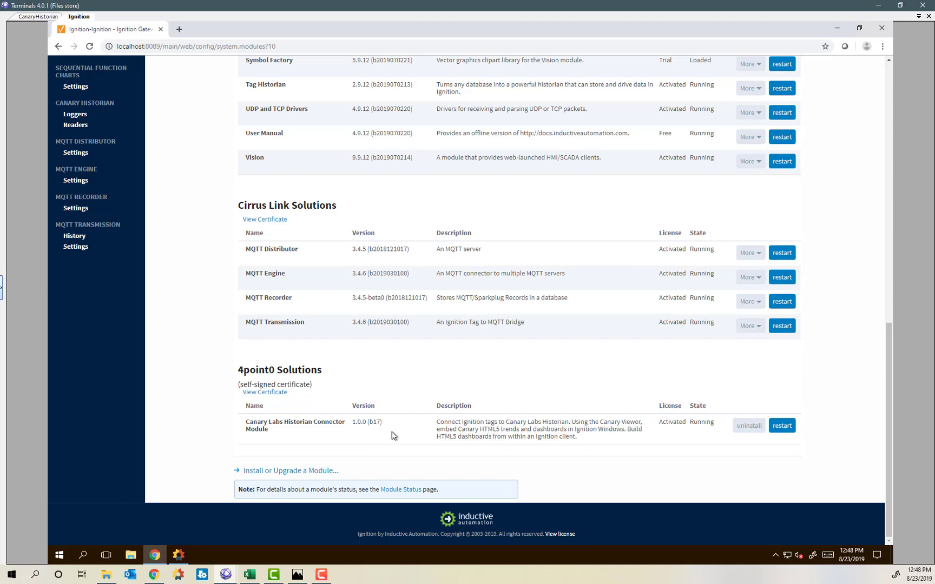
scroll(394, 432, "up", 3)
scroll(394, 437, "up", 6)
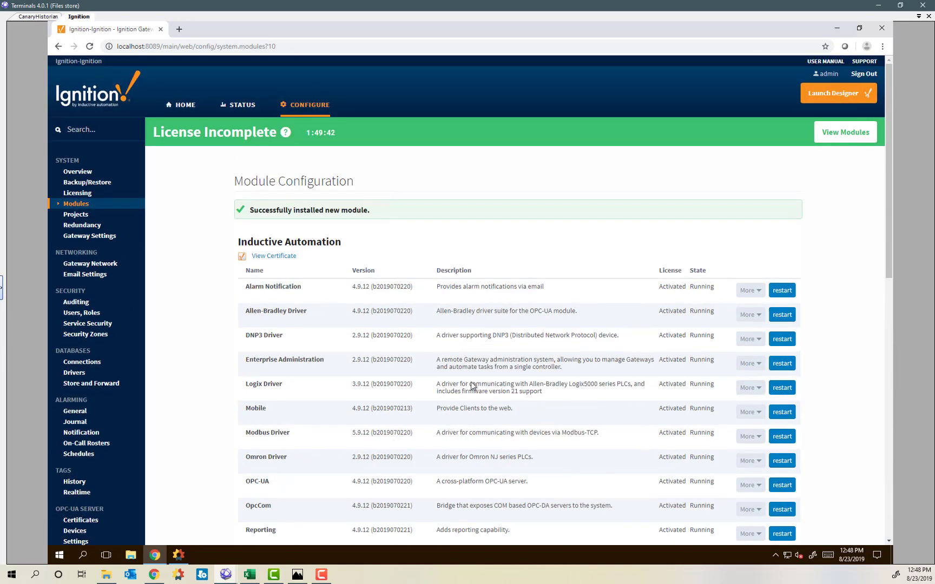
Download, keep, and run the designer.jnlp Designer launcher.
left_click(838, 93)
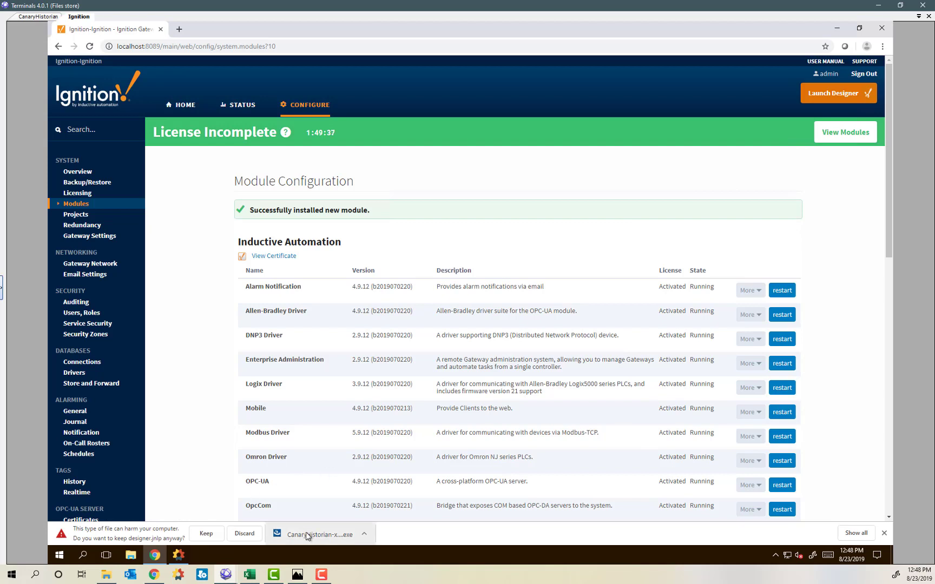
left_click(209, 538)
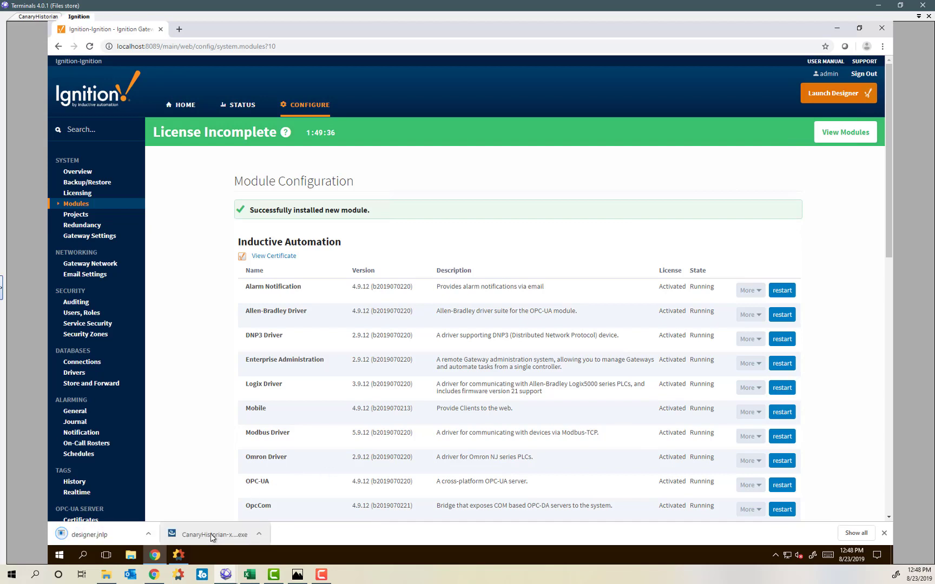
left_click(108, 535)
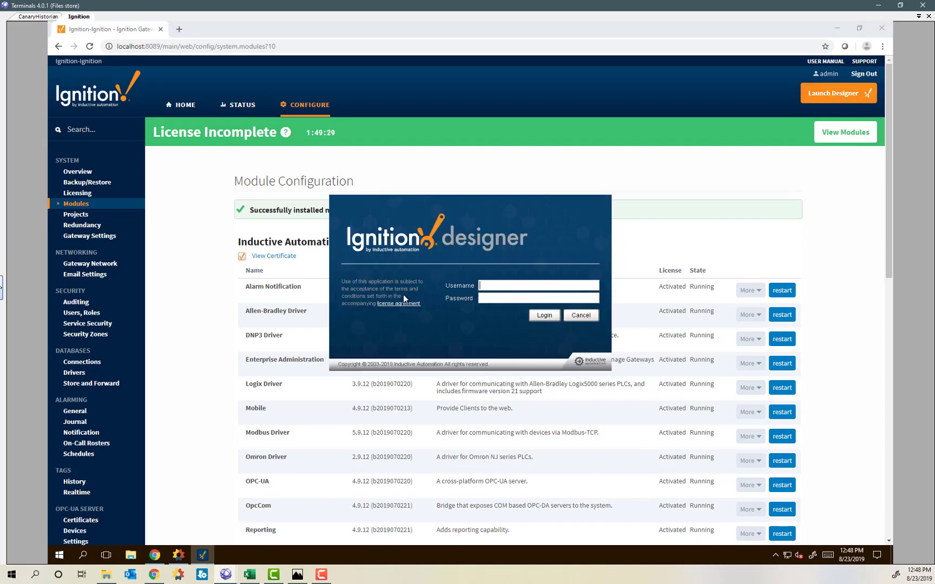
Log in with the admin username and password and open the Ignition_Demo project.
type("admin")
key("Tab")
type("password")
key("Return")
left_click(358, 291)
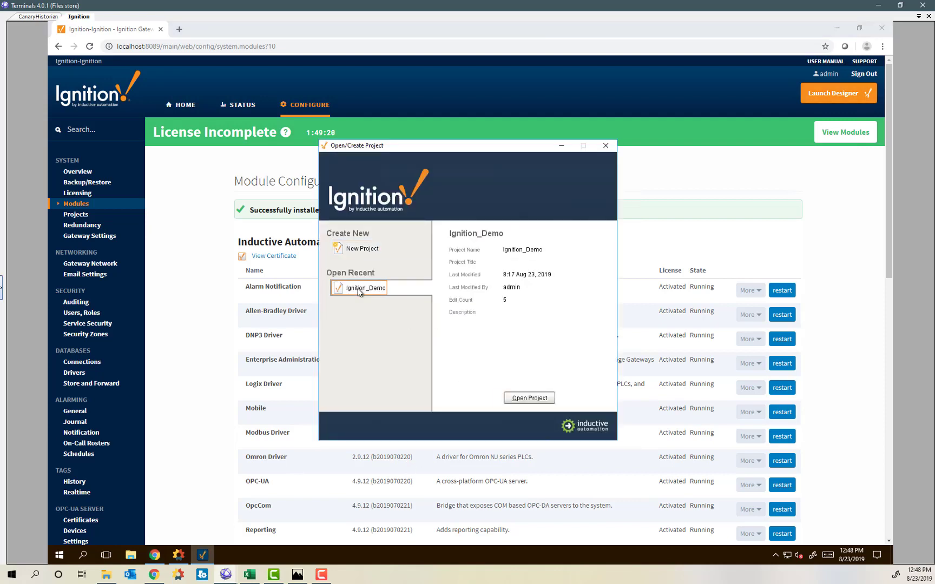
left_click(542, 398)
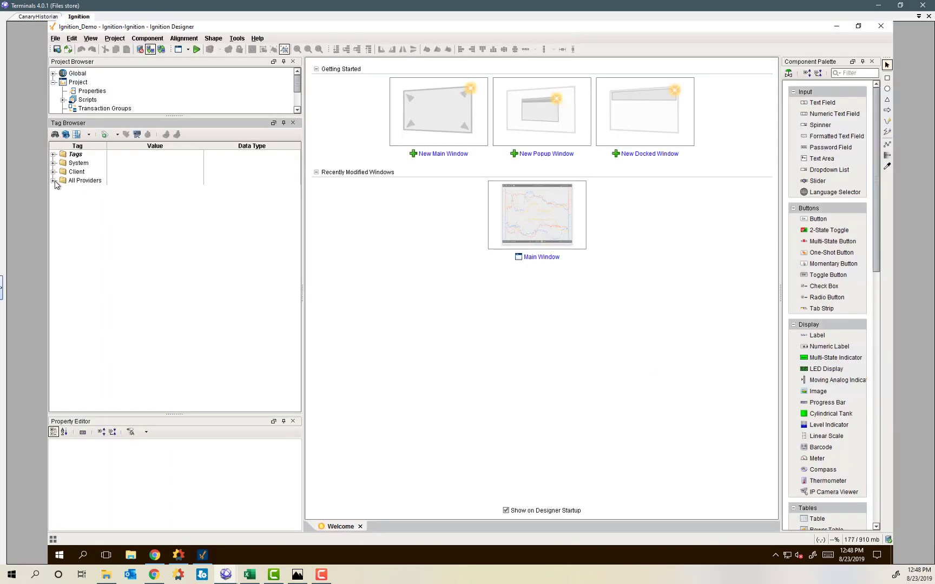
Expand All Providers > MQTT Engine > Edge Nodes > CanaryDataGeneration > DataGeneration1 > Device1.
left_click(53, 180)
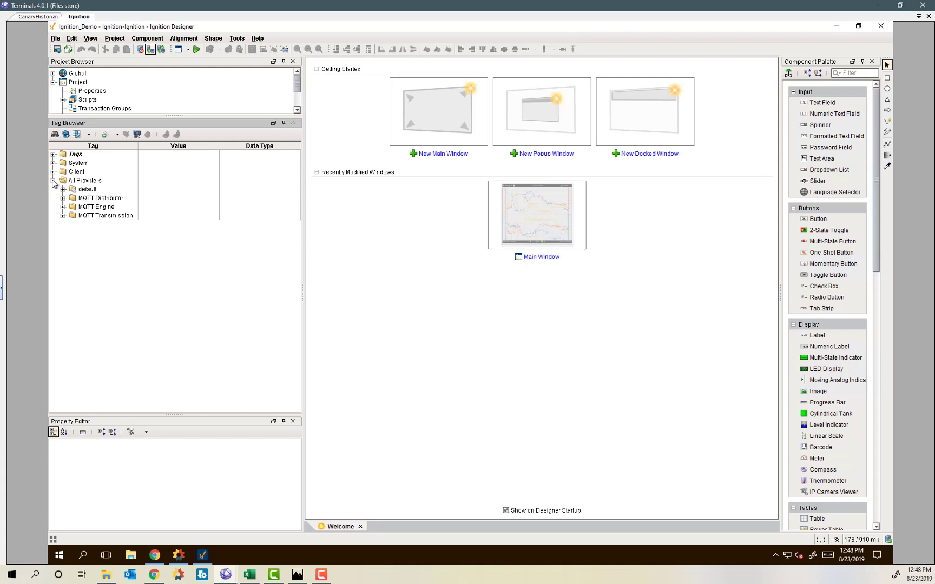
left_click(64, 207)
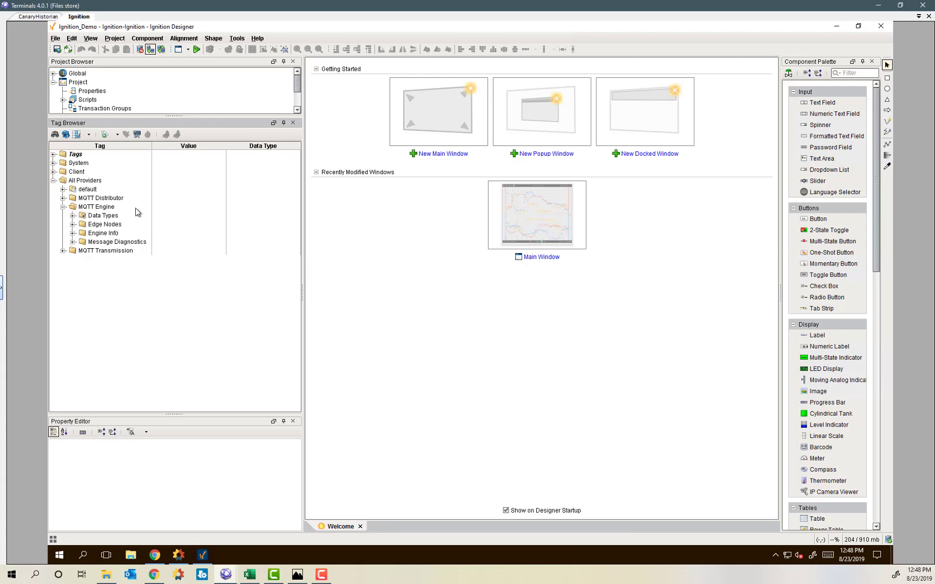
left_click(72, 224)
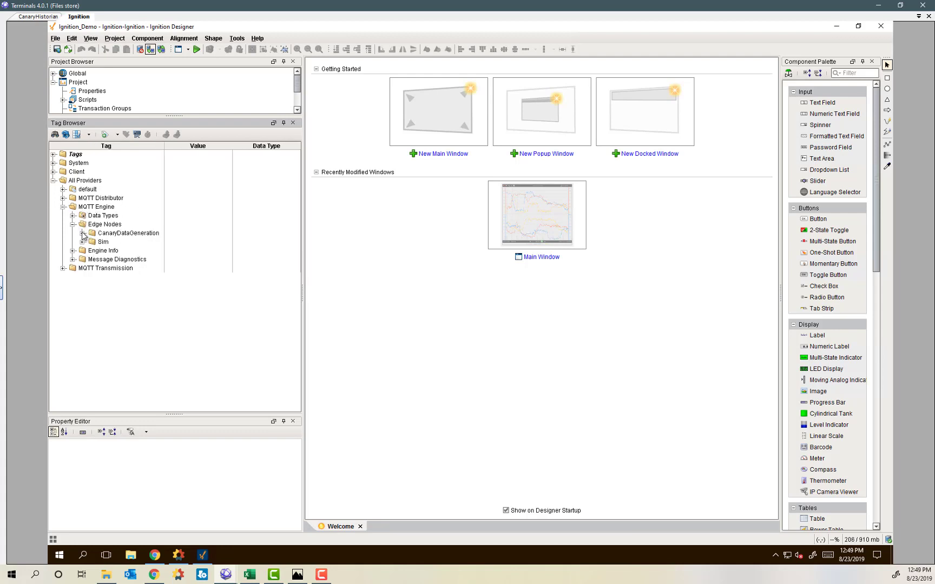
left_click(82, 234)
left_click(92, 242)
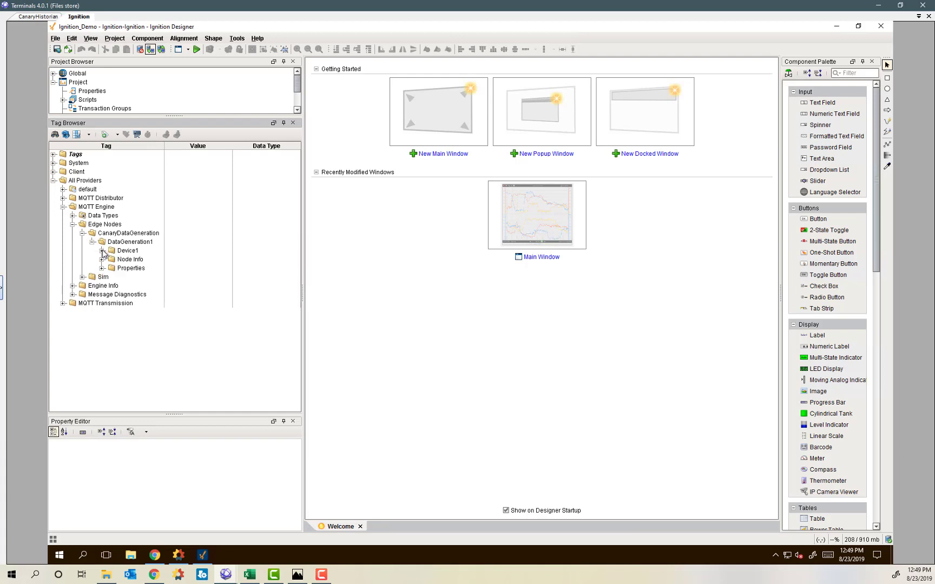
left_click(103, 251)
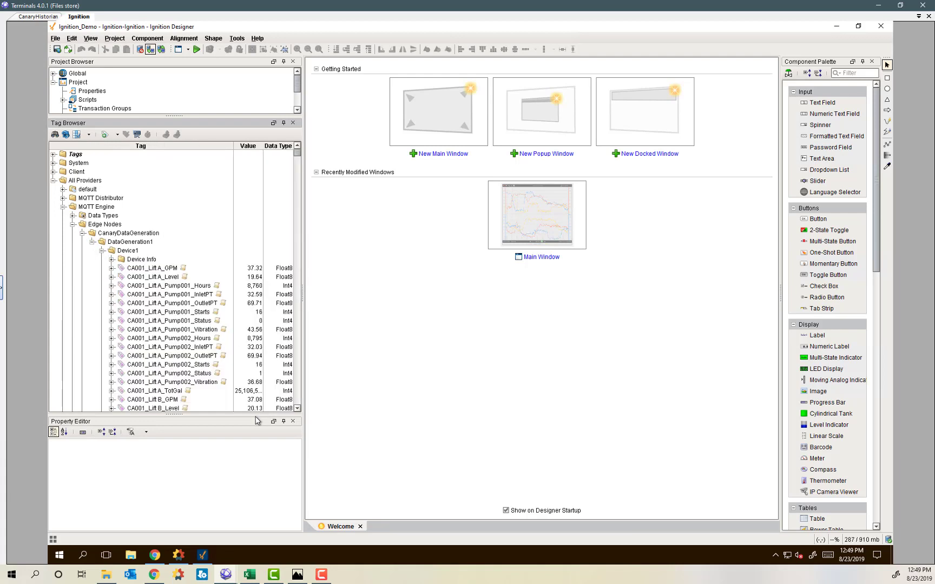
Select all Device1 tags from CA001_LiftA_GPM through WY005_Well F_TotFlow.
scroll(253, 320, "down", 4)
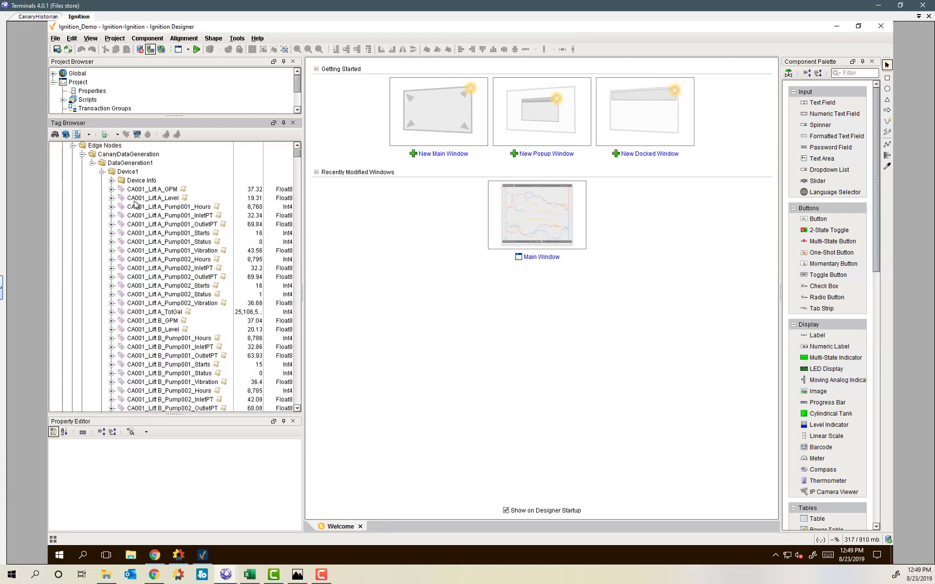
scroll(136, 200, "down", 2)
scroll(137, 216, "down", 15)
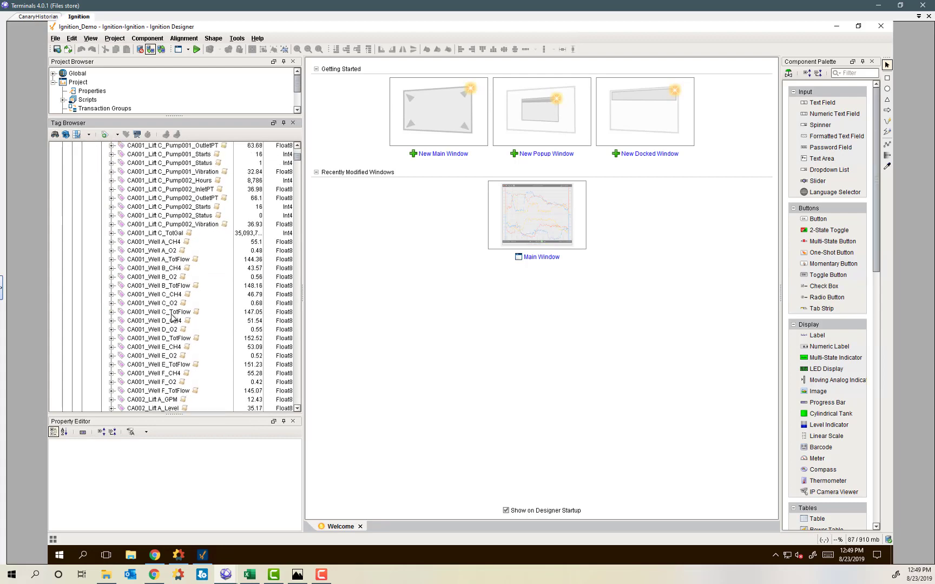
scroll(175, 319, "down", 17)
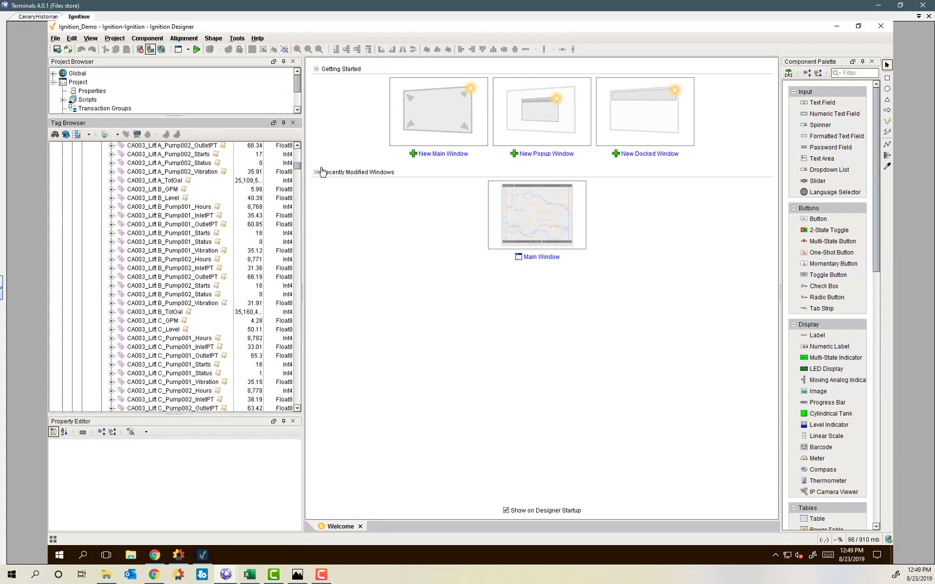
left_click_drag(299, 171, 299, 403)
left_click(160, 269)
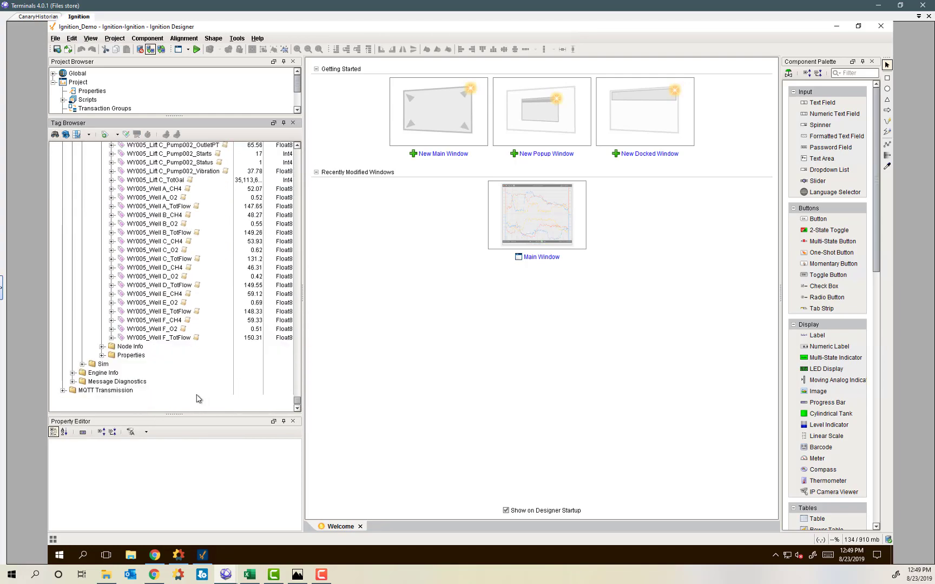
left_click(147, 337, "shift")
In the Tag Editor's History settings, set Store history for this tag to No and confirm.
right_click(164, 247)
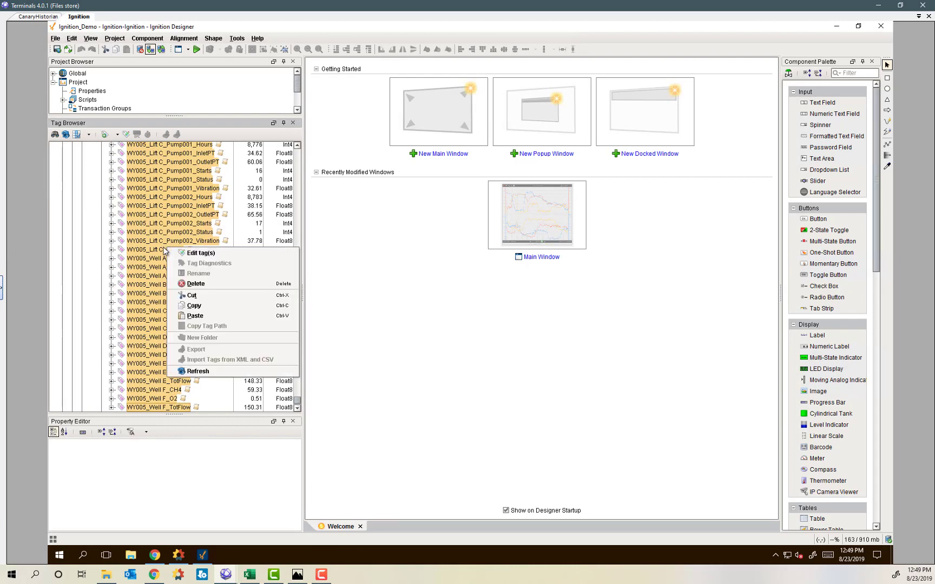
left_click(207, 254)
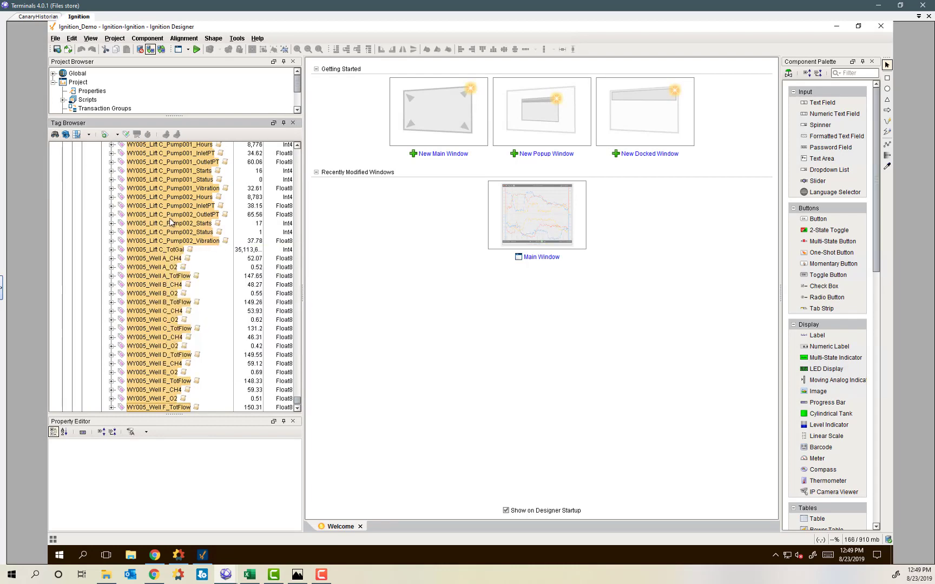
left_click_drag(559, 306, 286, 137)
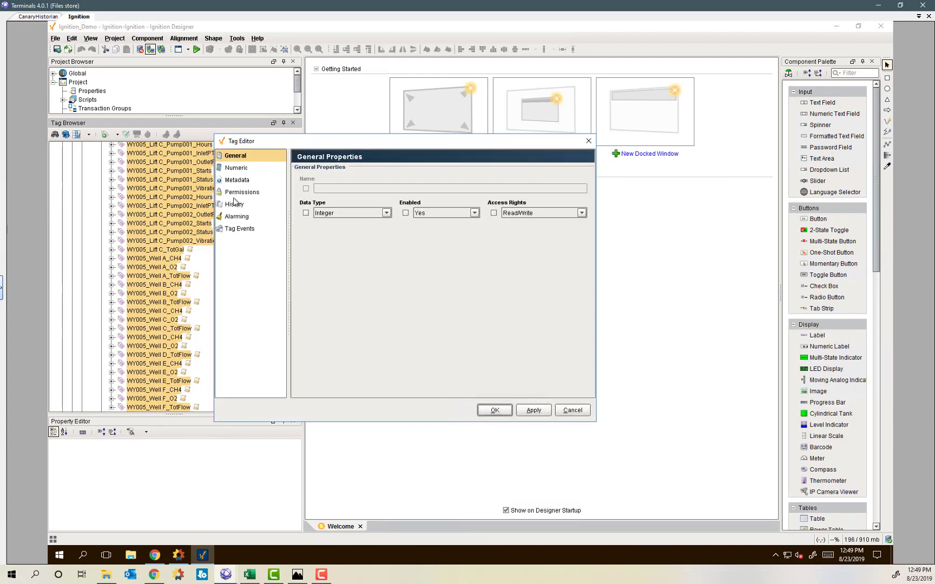
left_click(235, 204)
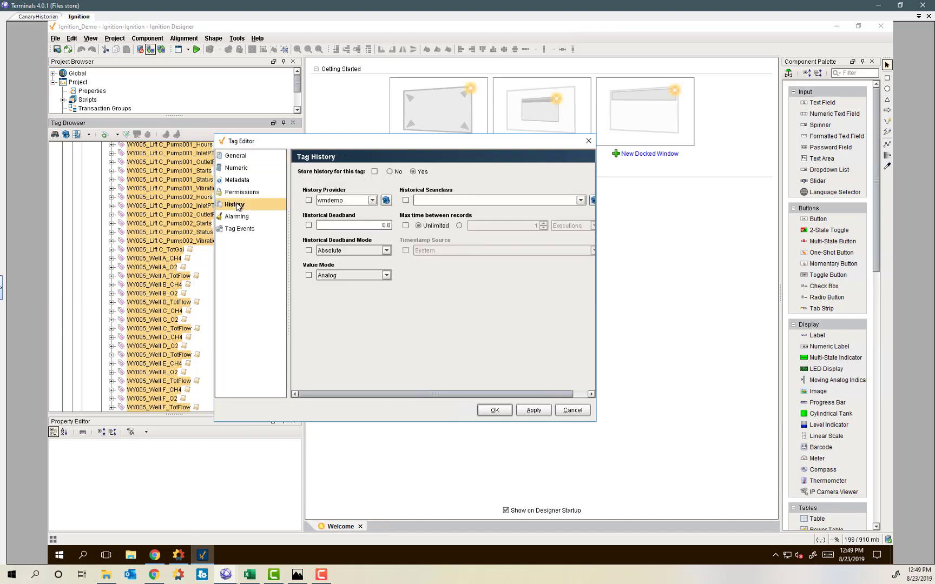
left_click(390, 172)
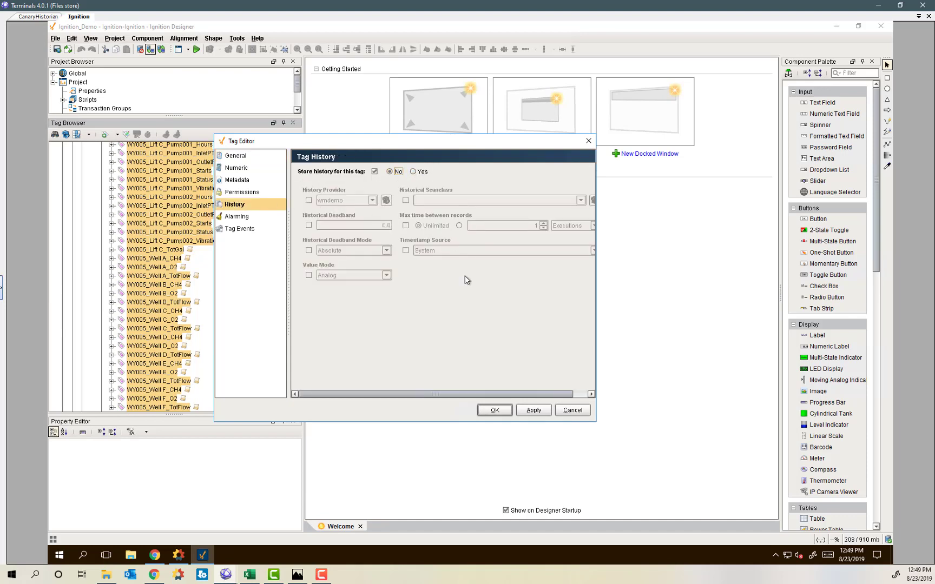
left_click(497, 411)
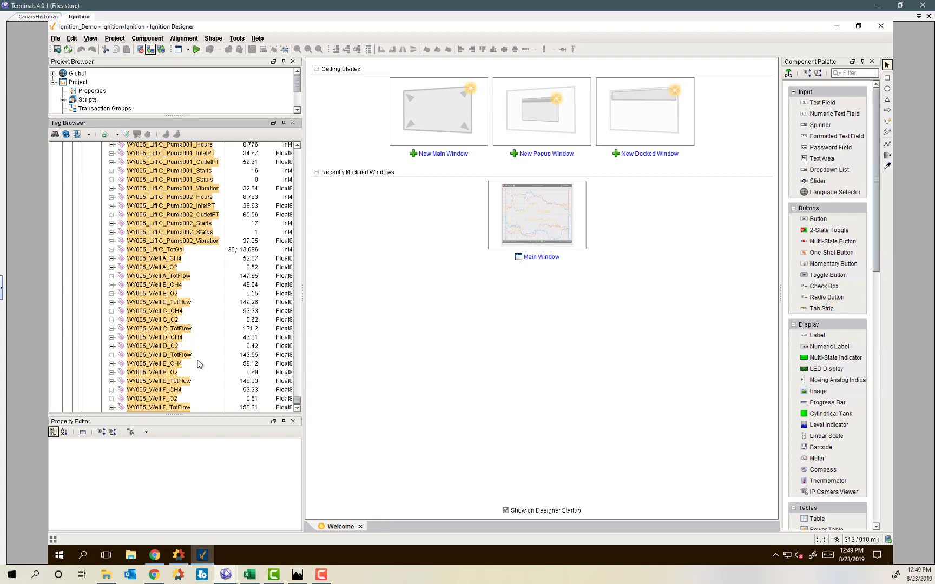
Start a new logger from the Gateway's Canary Historian Loggers list.
left_click(158, 560)
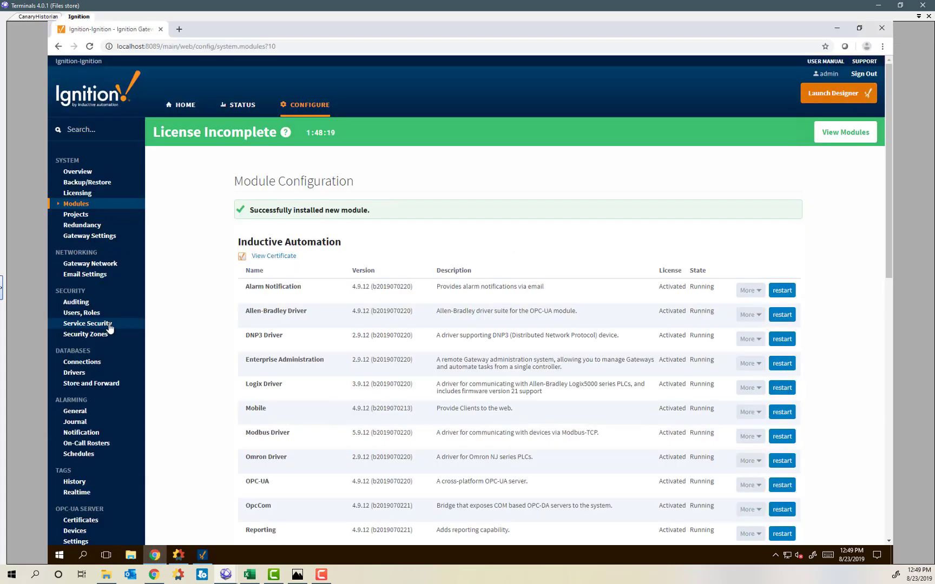
scroll(108, 330, "down", 5)
scroll(97, 354, "down", 5)
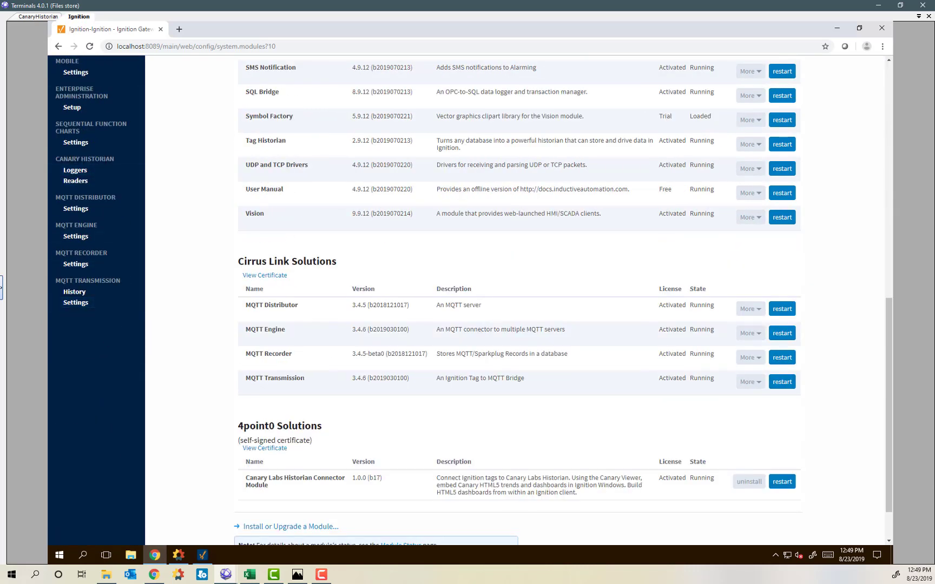
left_click(73, 171)
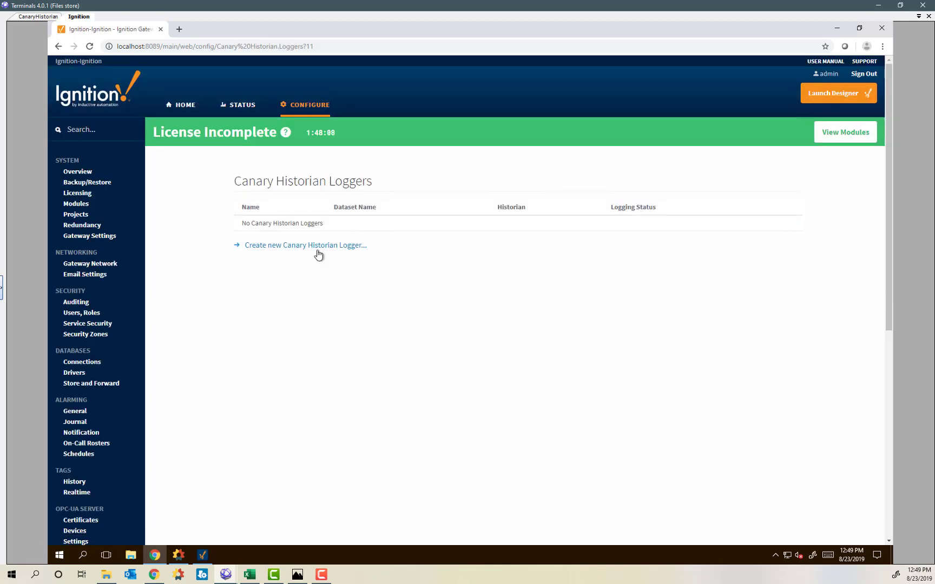
left_click(279, 246)
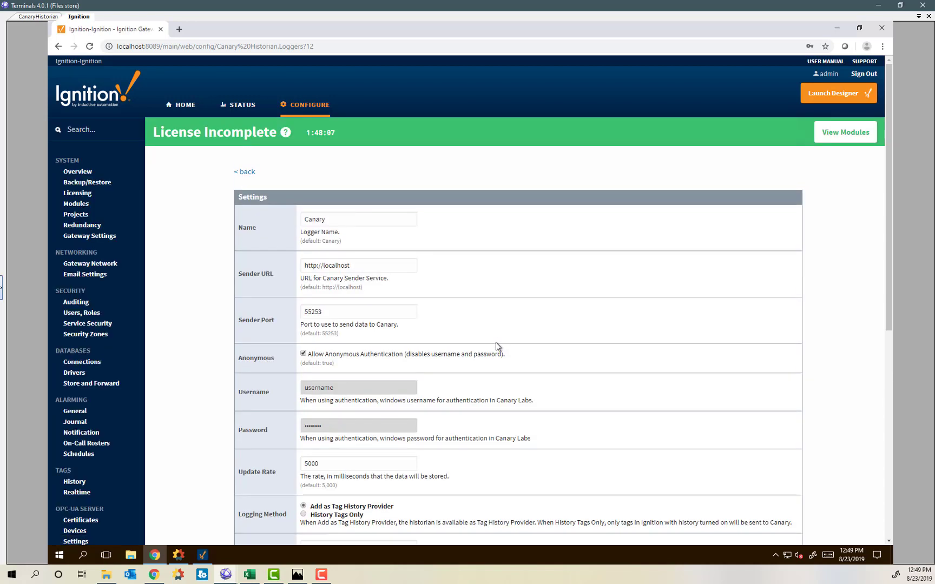
Rename the logger from Canary to CanaryDemo, then bring Canary Administrator forward.
scroll(496, 342, "down", 3)
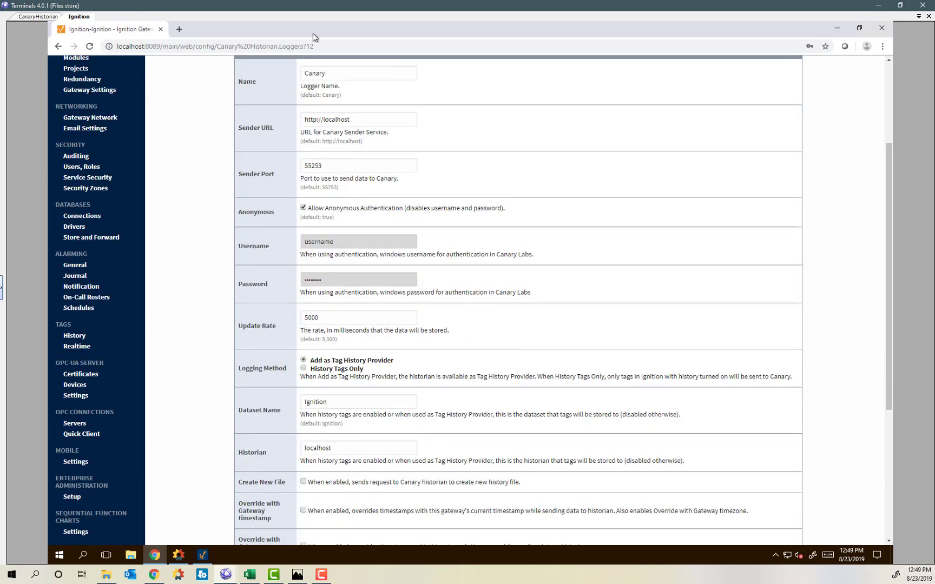
left_click(345, 74)
double_click(345, 76)
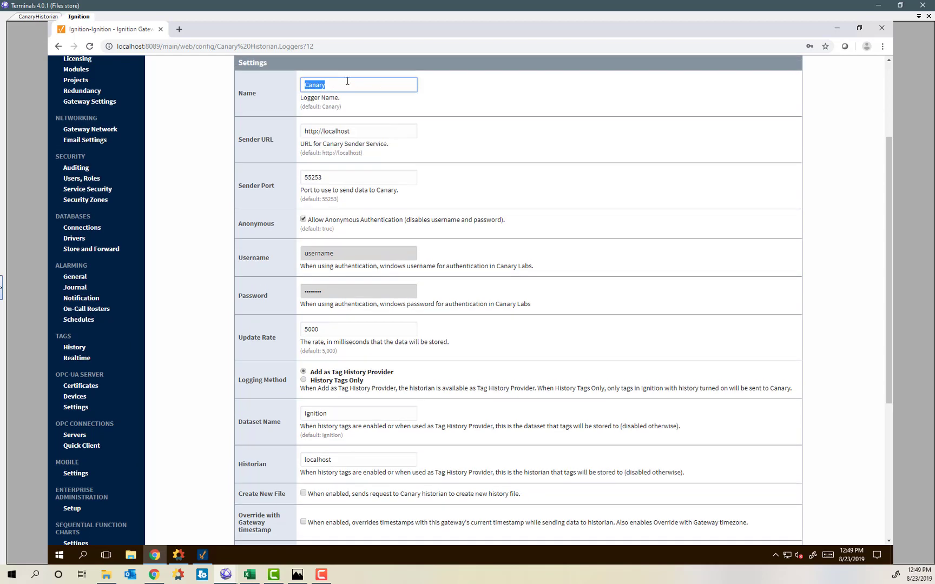
type("CanaryDemo")
left_click(484, 137)
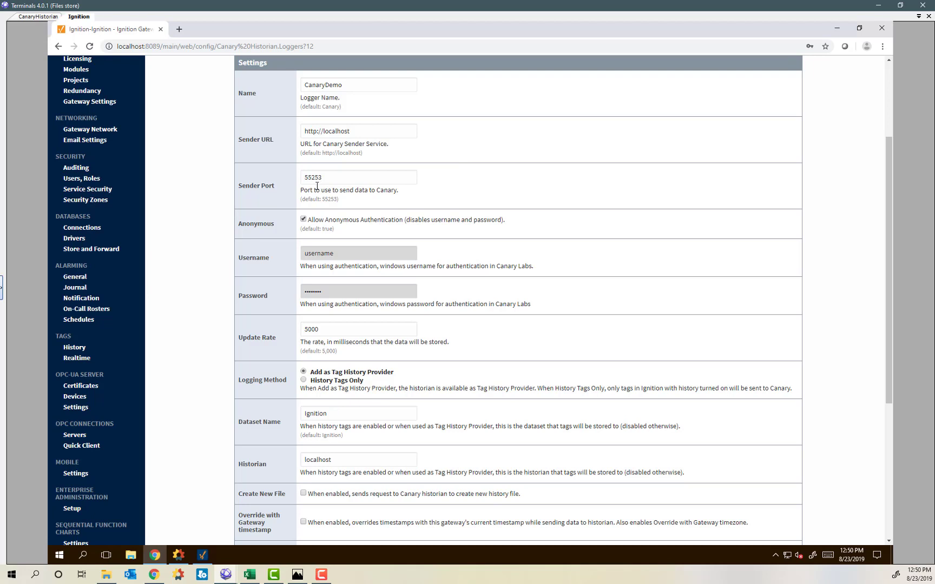
left_click(178, 555)
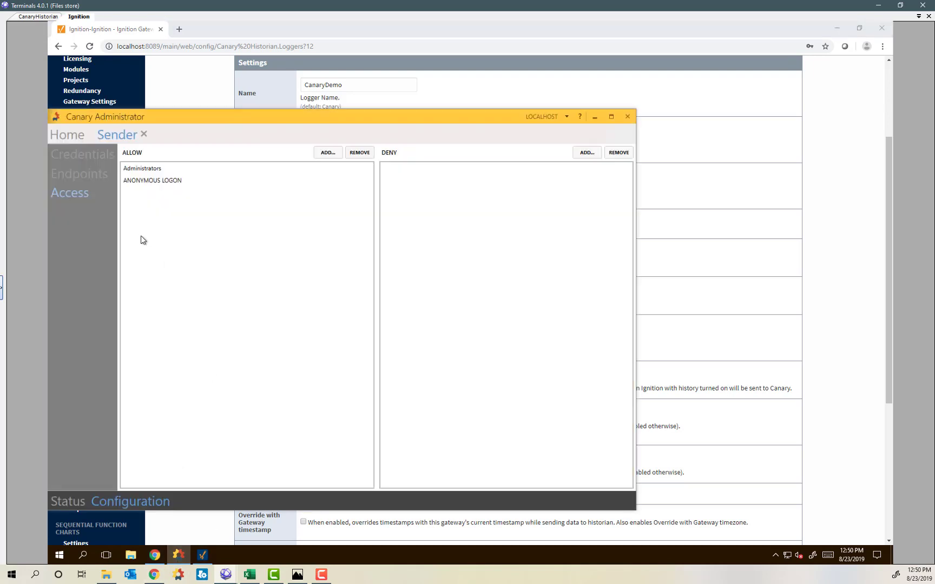
Compare the Sender's Http Anonymous (Web API) port 55253 with the logger's Sender Port.
left_click(78, 175)
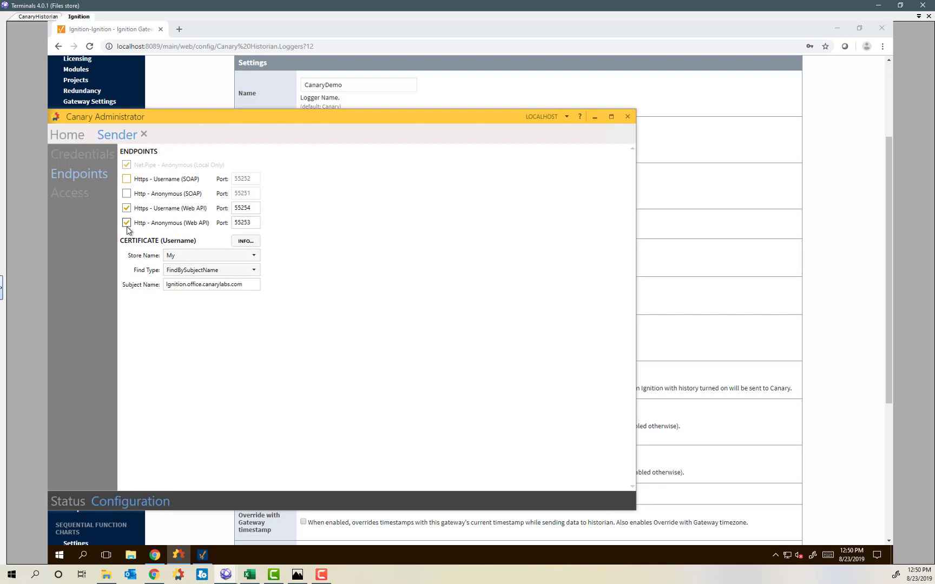
left_click(264, 23)
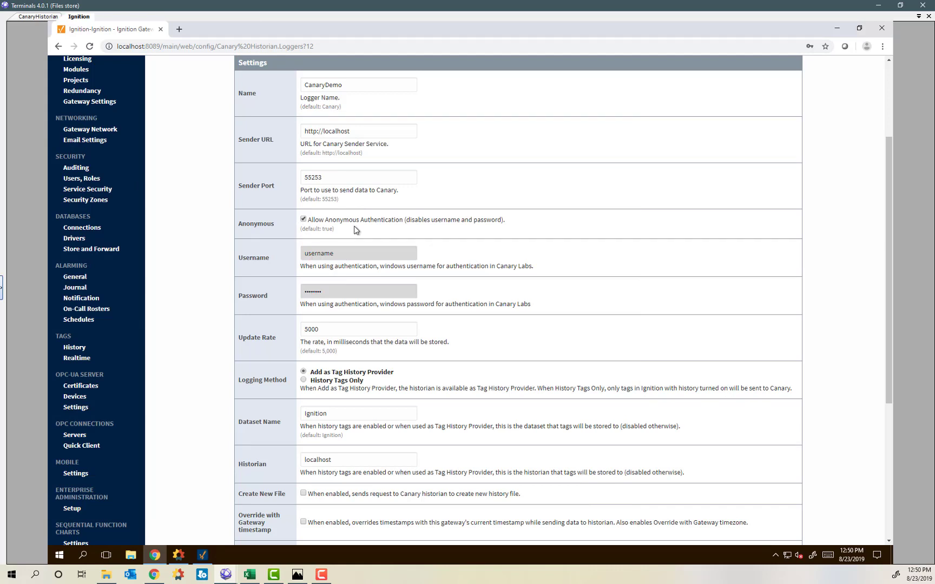
left_click(178, 563)
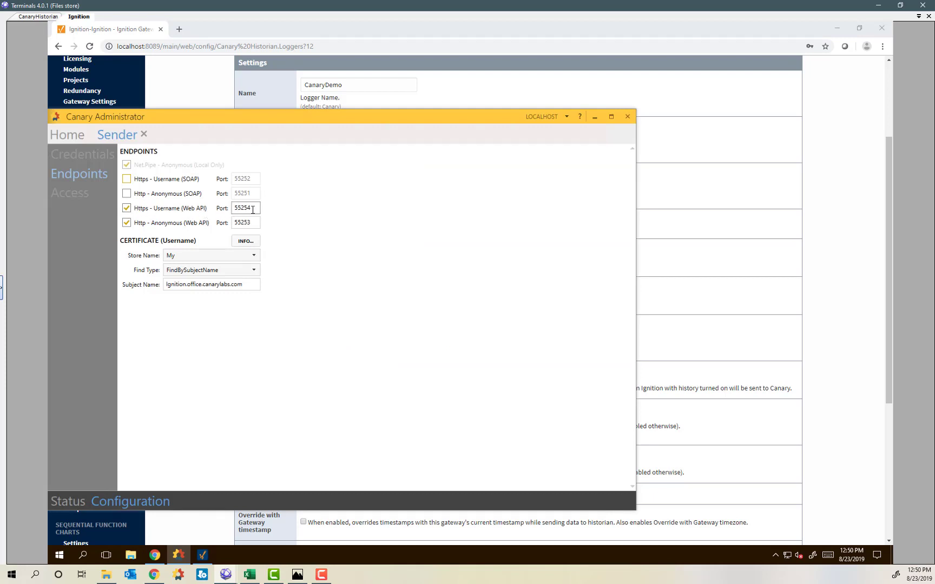
left_click(189, 84)
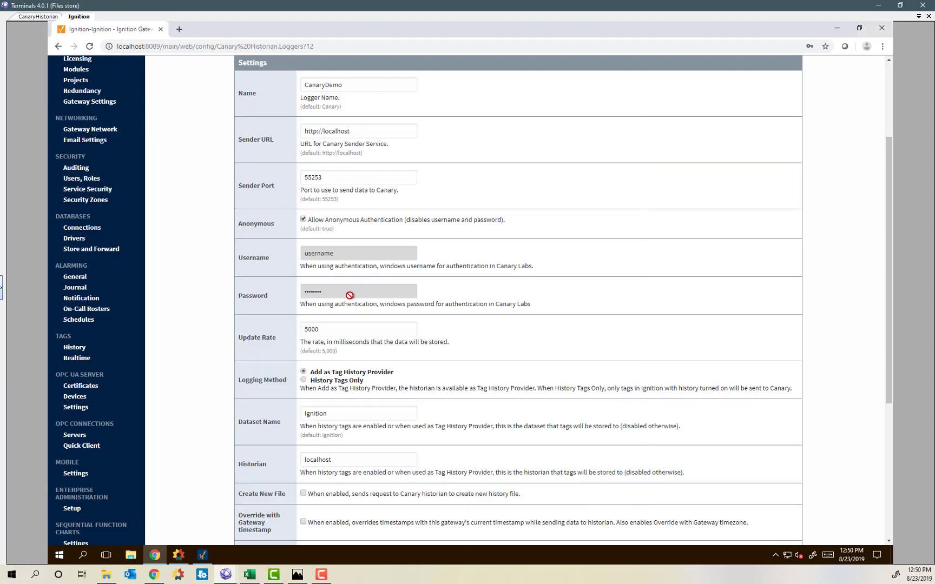
Change the logger's Update Rate from 5000 to 900.
scroll(350, 296, "down", 1)
left_click(325, 281)
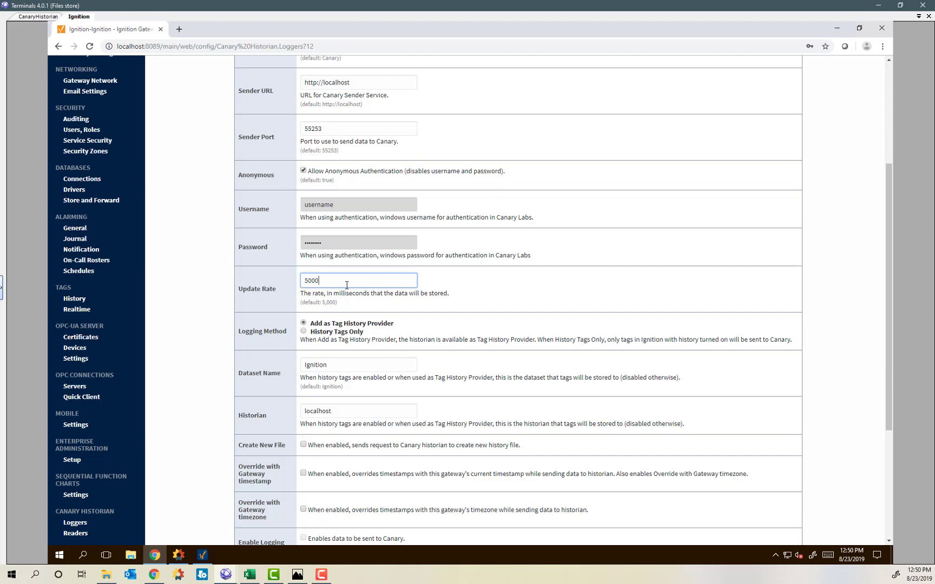
left_click_drag(347, 286, 283, 285)
type("900")
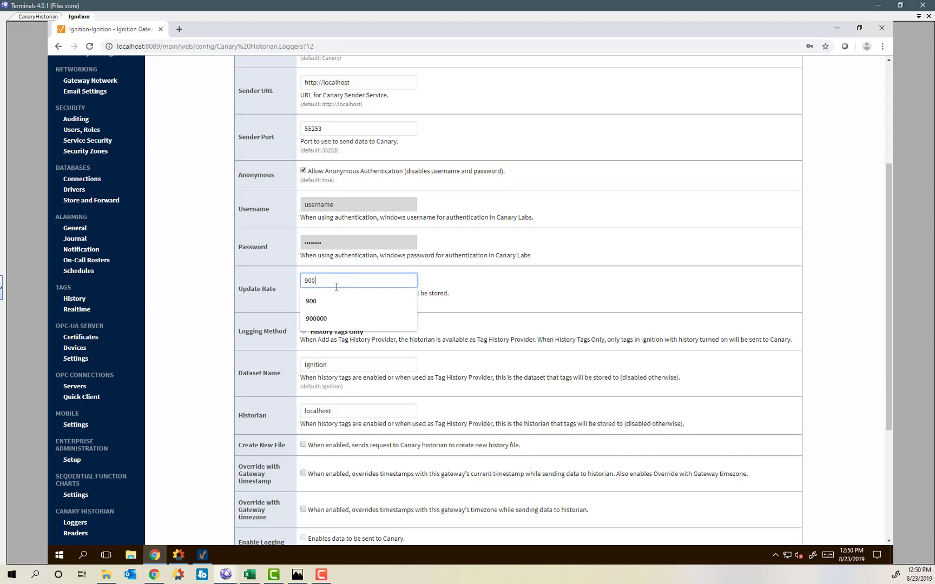
left_click(480, 295)
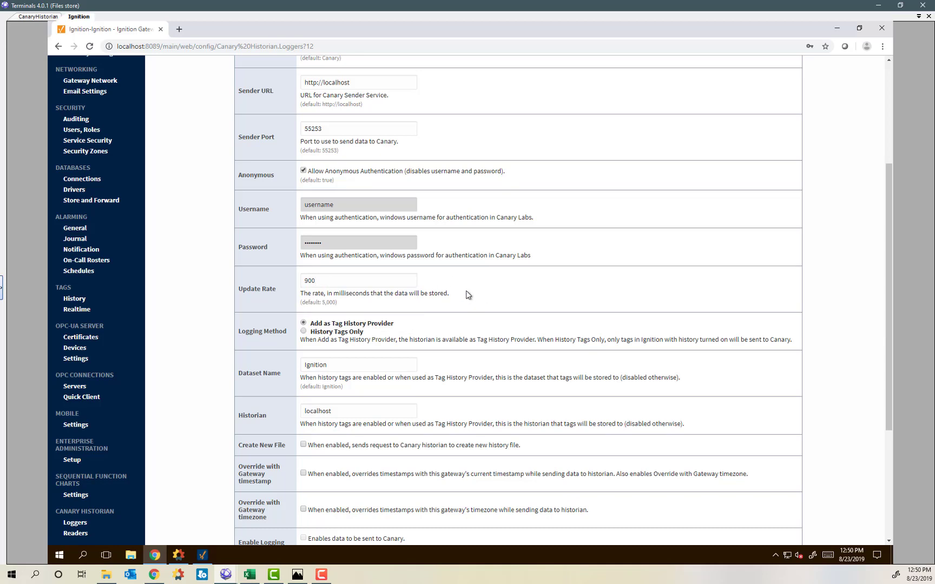
Keep the Logging Method set to Add as Tag History Provider.
scroll(469, 295, "down", 3)
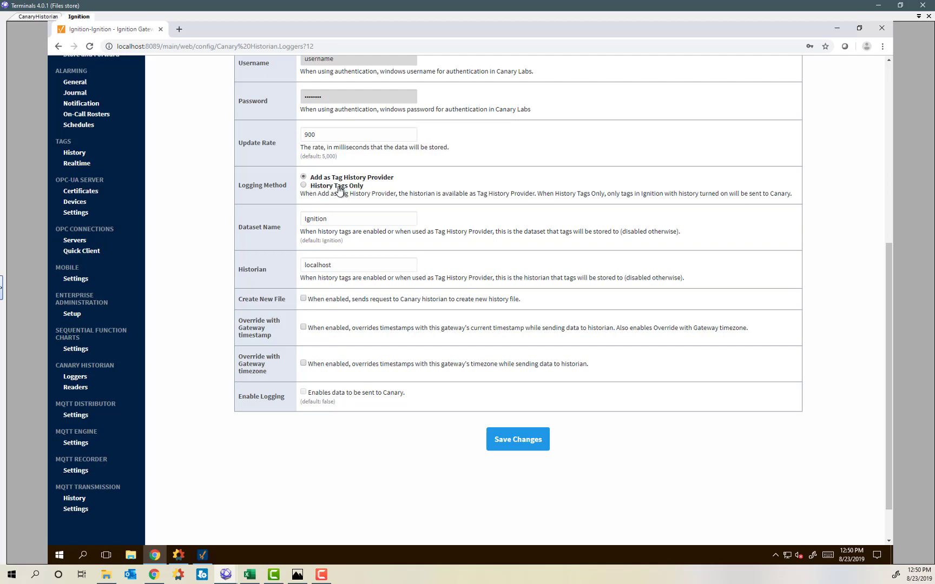
left_click(304, 185)
scroll(329, 216, "up", 6)
left_click(362, 220)
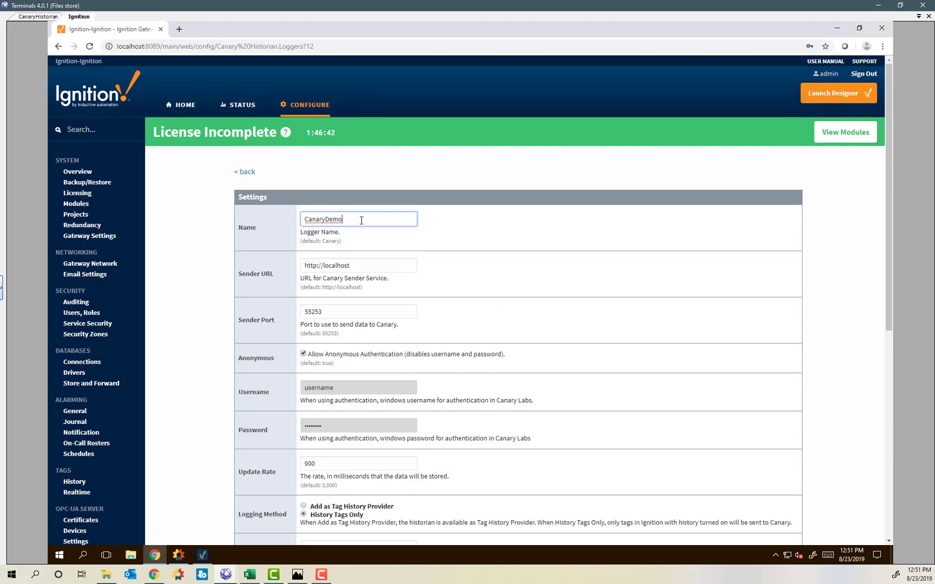
scroll(400, 277, "down", 5)
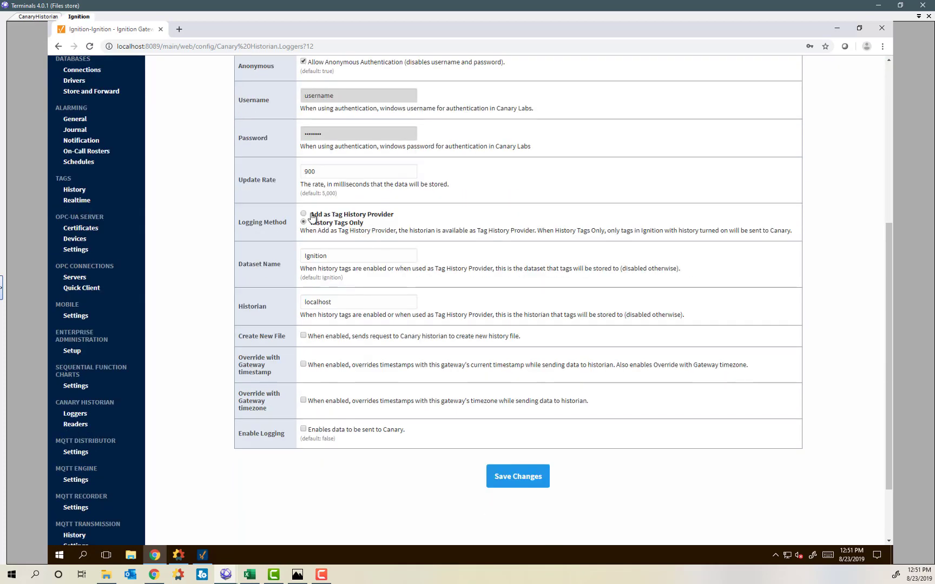
left_click(303, 214)
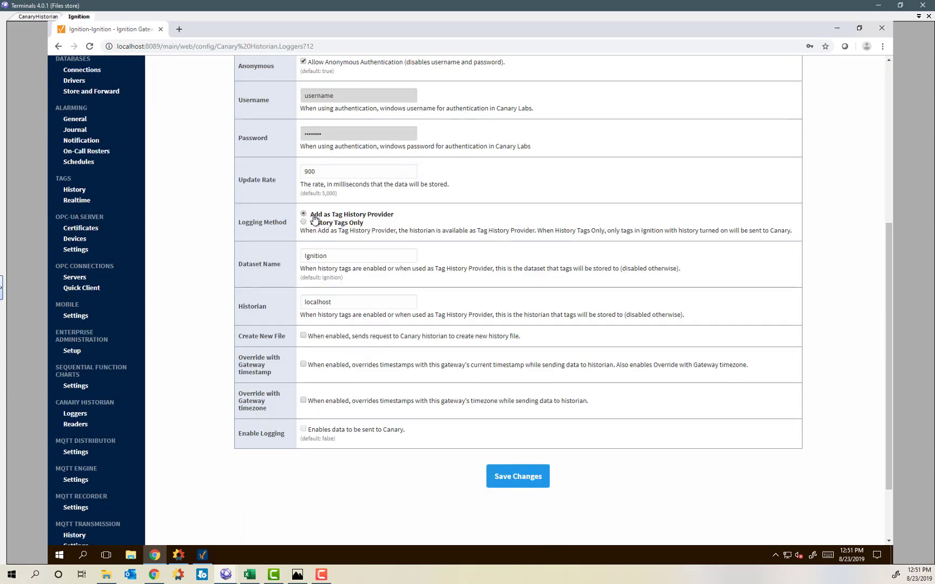
Set Dataset Name to Demo1 and Historian to CanaryHistorian.
double_click(331, 255)
type("Demo1")
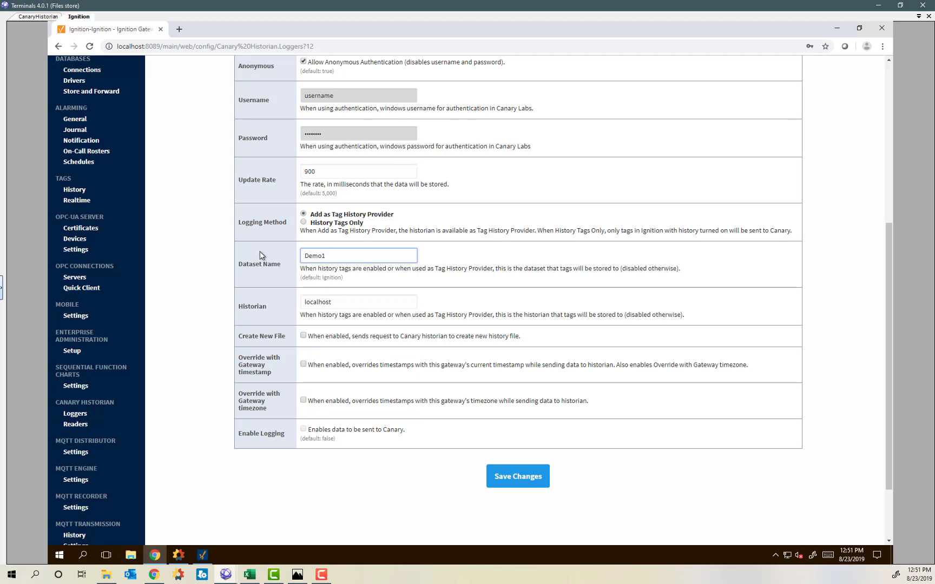
double_click(330, 301)
type("Ca")
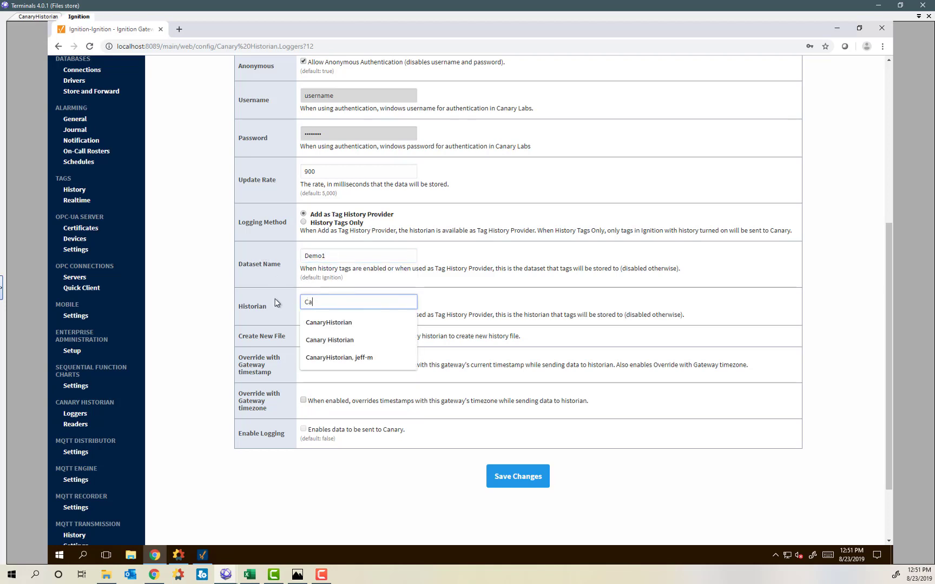
type("naryHistorian")
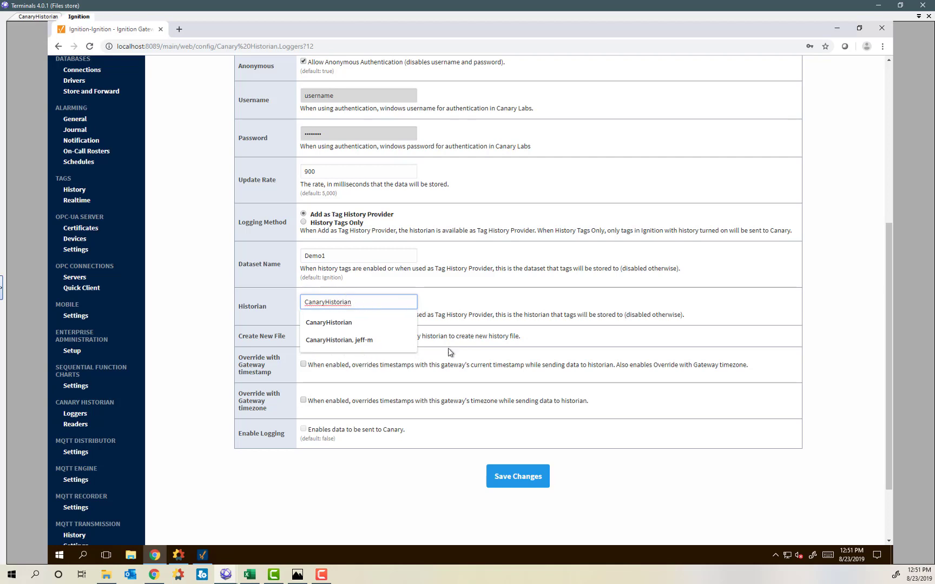
left_click(422, 493)
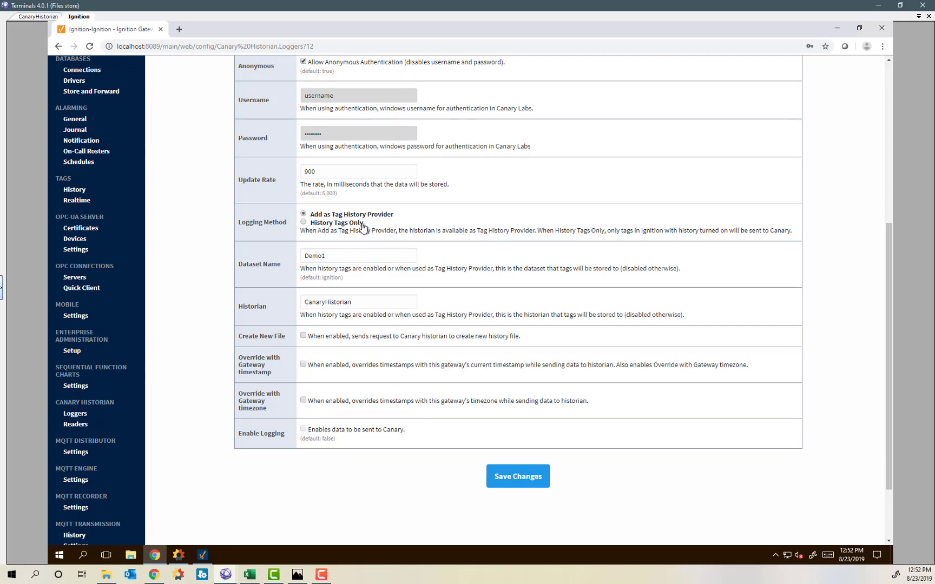
Save logger CanaryDemo1 and begin creating a new Canary Historian logger.
left_click(530, 481)
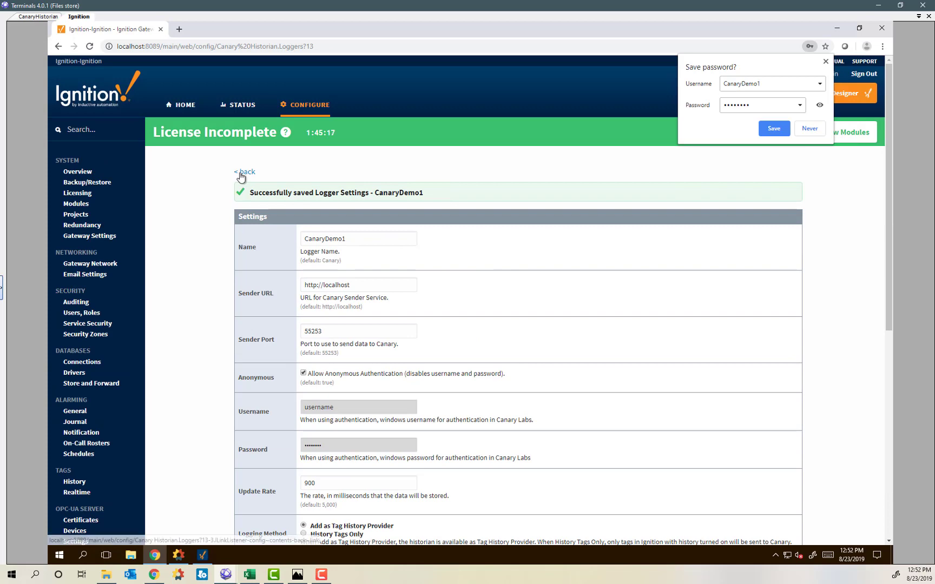
left_click(240, 173)
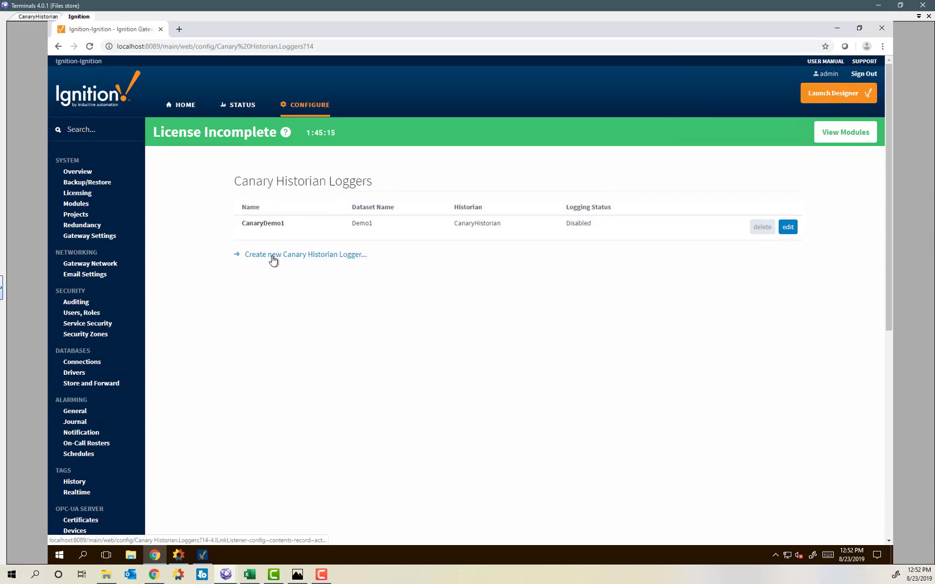
left_click(273, 260)
Configure the new logger: name CanaryDemo2, update rate 9900, dataset Demo2, historian CanaryHistorian.
left_click(339, 220)
type("Demo2")
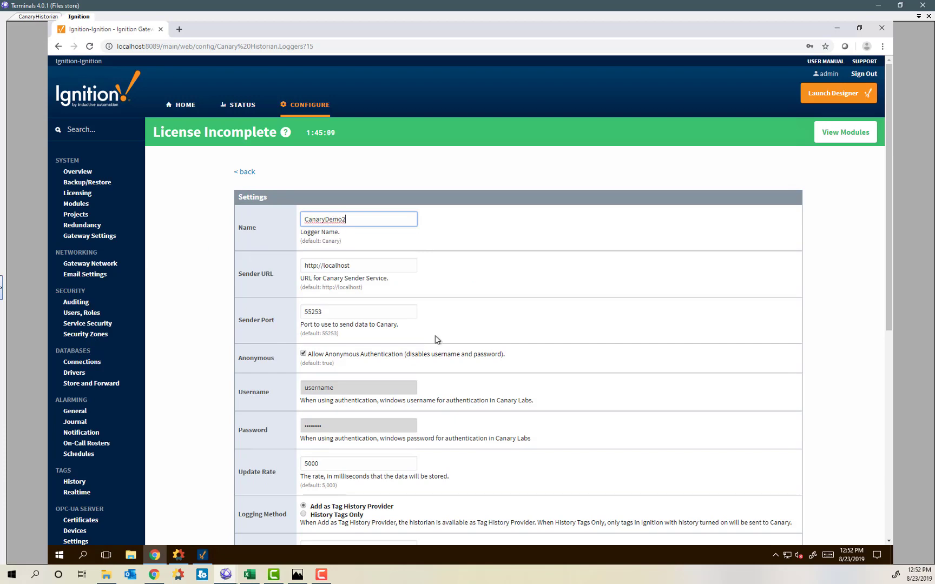
scroll(436, 338, "down", 1)
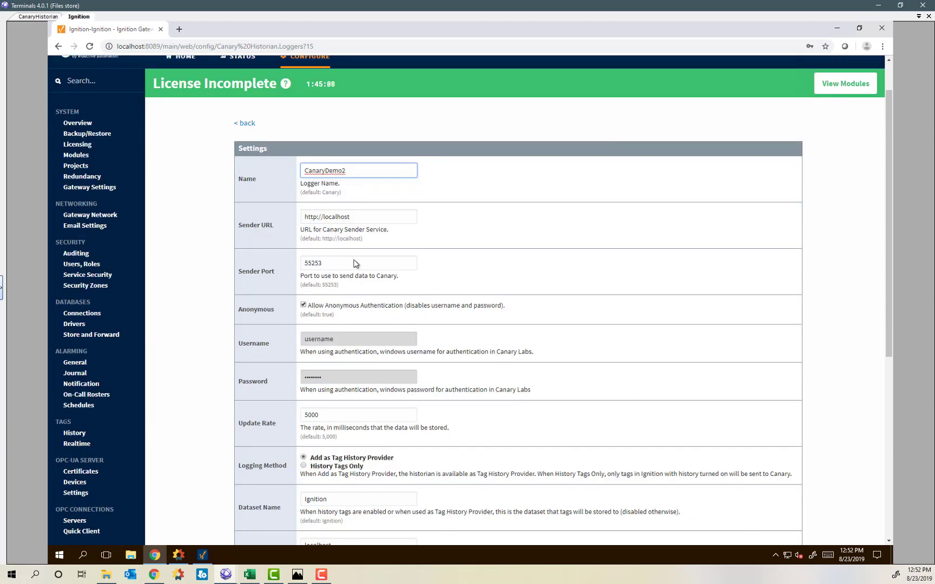
scroll(380, 338, "down", 2)
double_click(332, 320)
type("9")
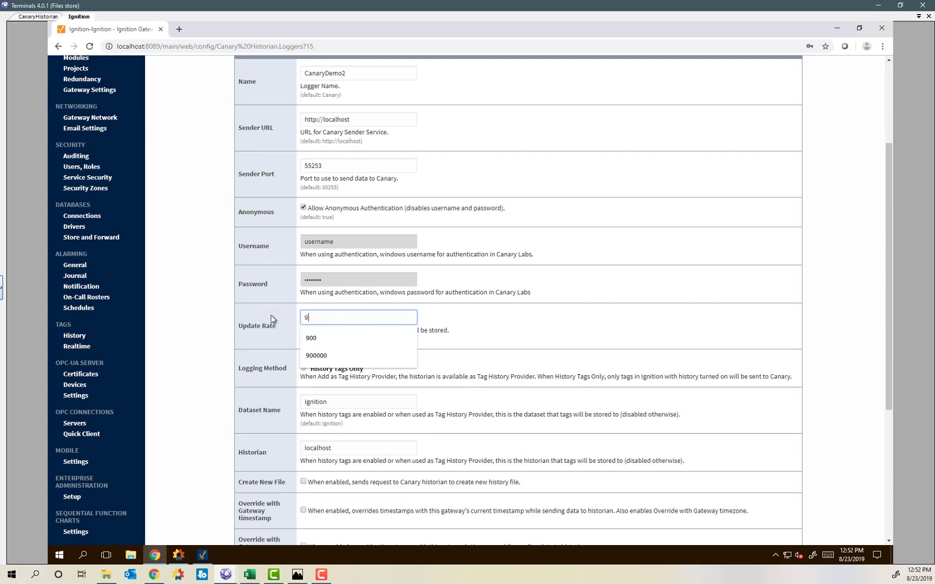
type("900")
left_click(528, 334)
scroll(529, 334, "down", 2)
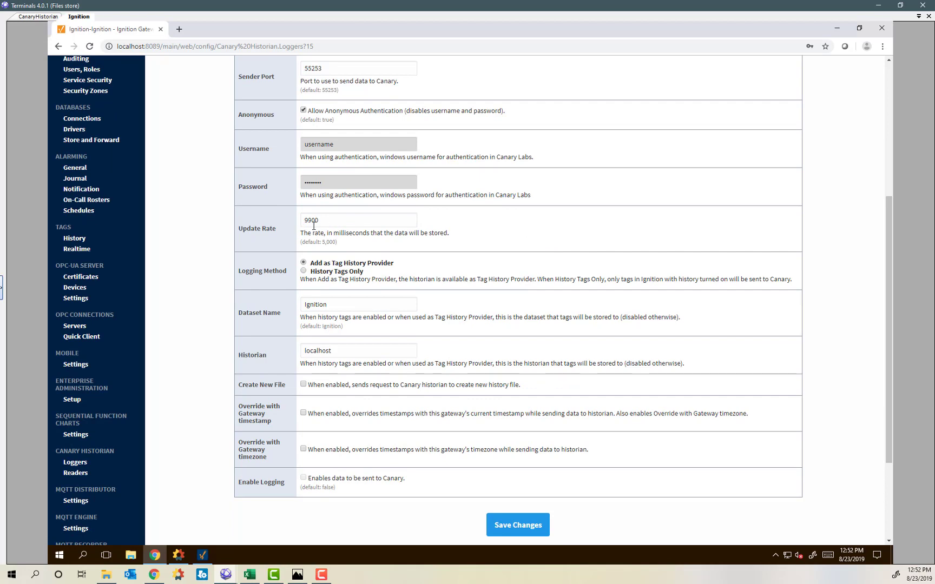
double_click(369, 304)
type("Demo2")
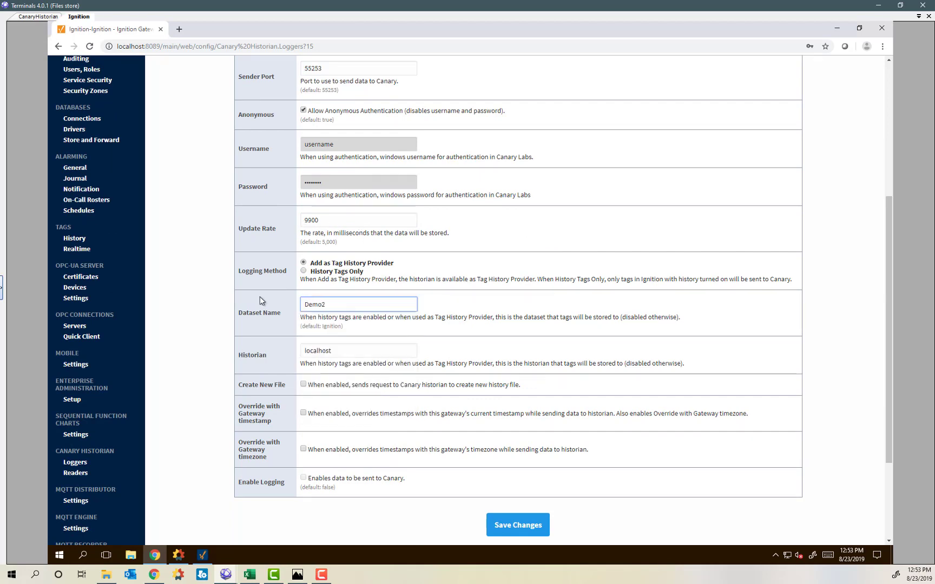
double_click(360, 351)
type("CanaryHistorian")
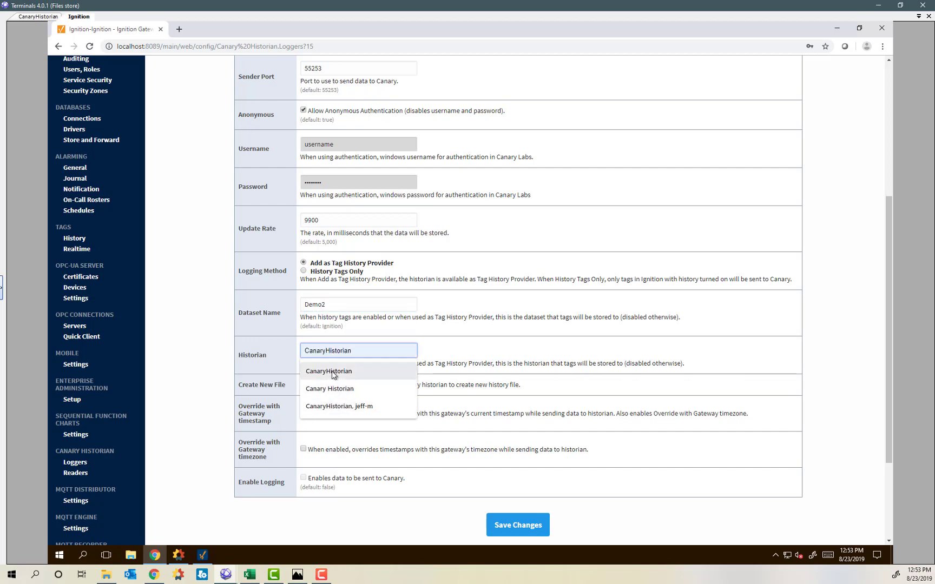
left_click(328, 371)
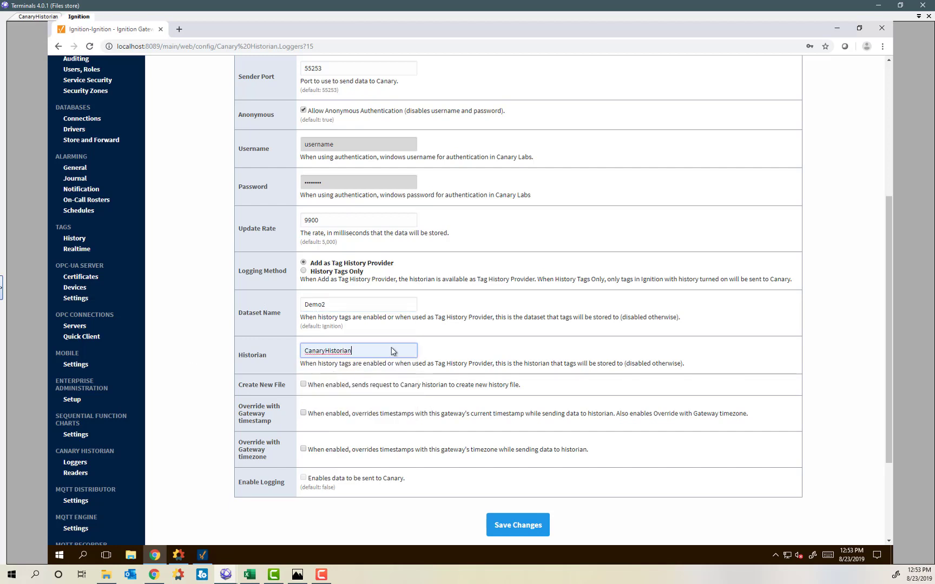
Save CanaryDemo2, return to the loggers list, and switch to the CanaryHistorian desktop.
left_click(517, 524)
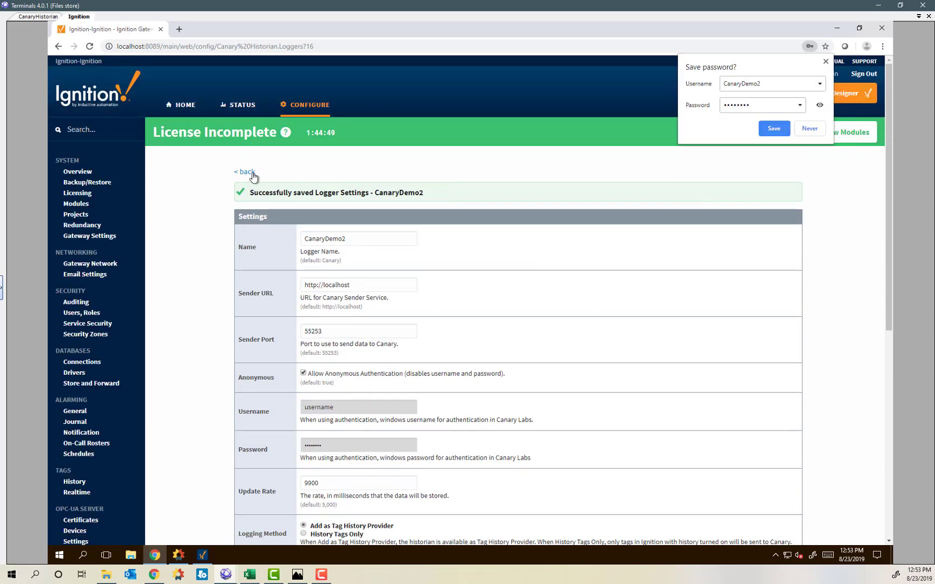
left_click(247, 172)
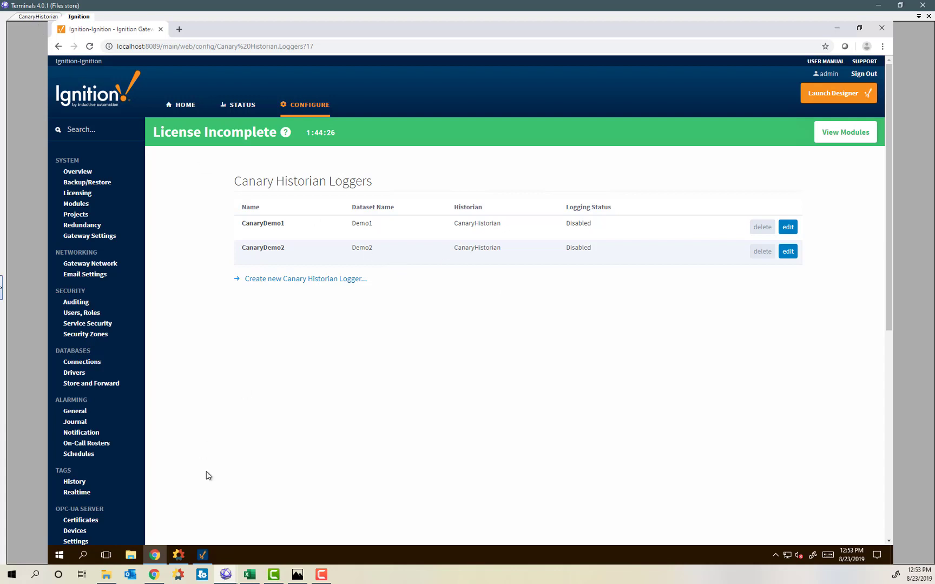
left_click(35, 17)
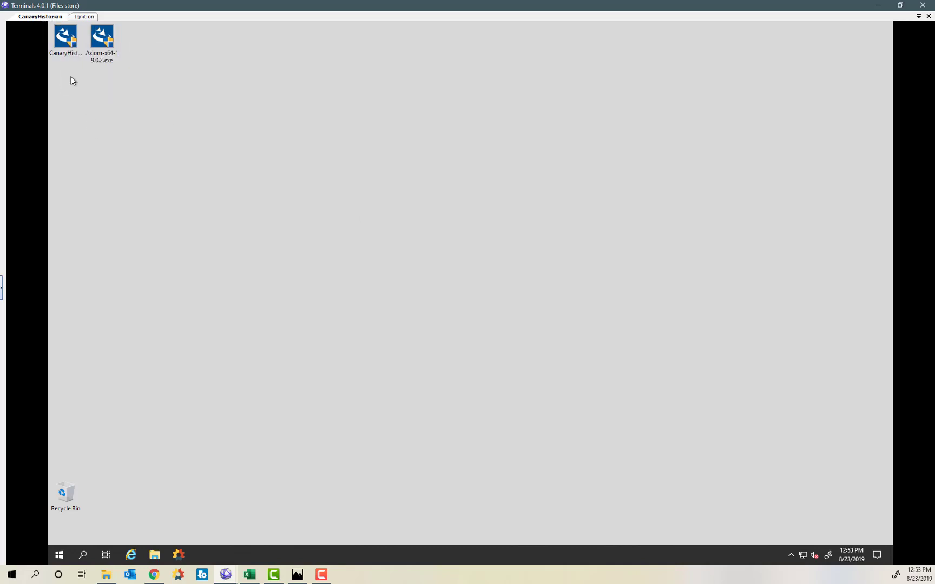
Run CanaryHistorian-x64-19.0.2.exe as administrator and approve the UAC prompt.
left_click(59, 43)
left_click(94, 153)
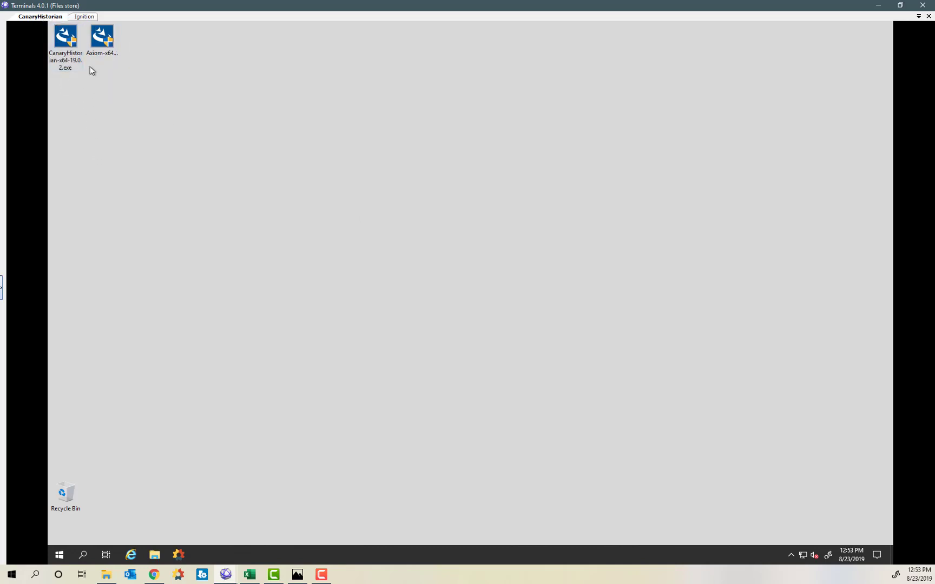
left_click(103, 42)
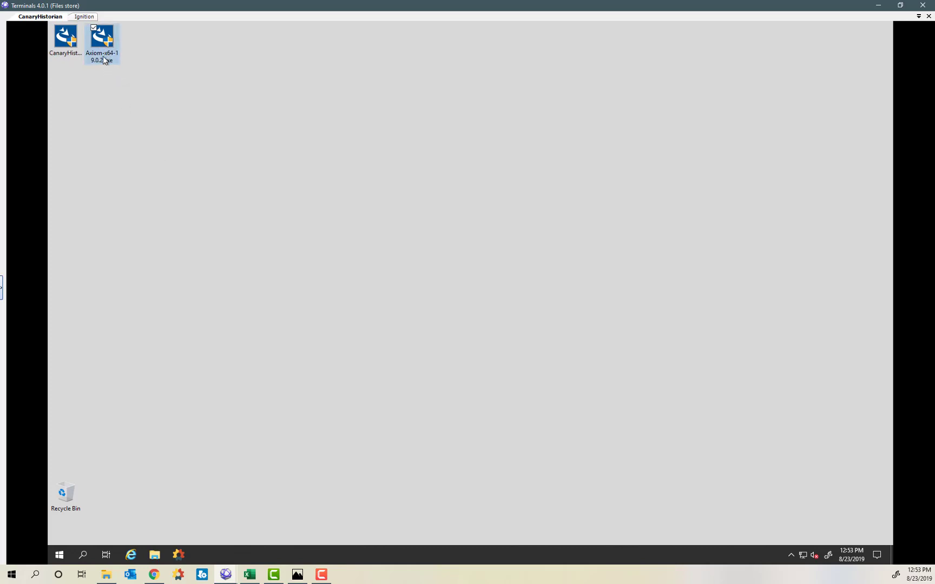
mouse_move(104, 60)
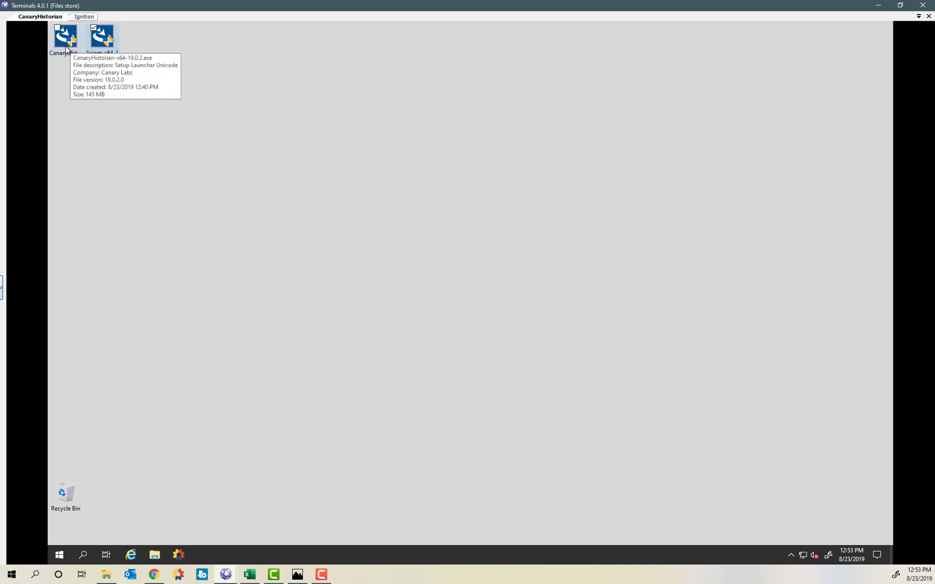
left_click(59, 34)
right_click(60, 35)
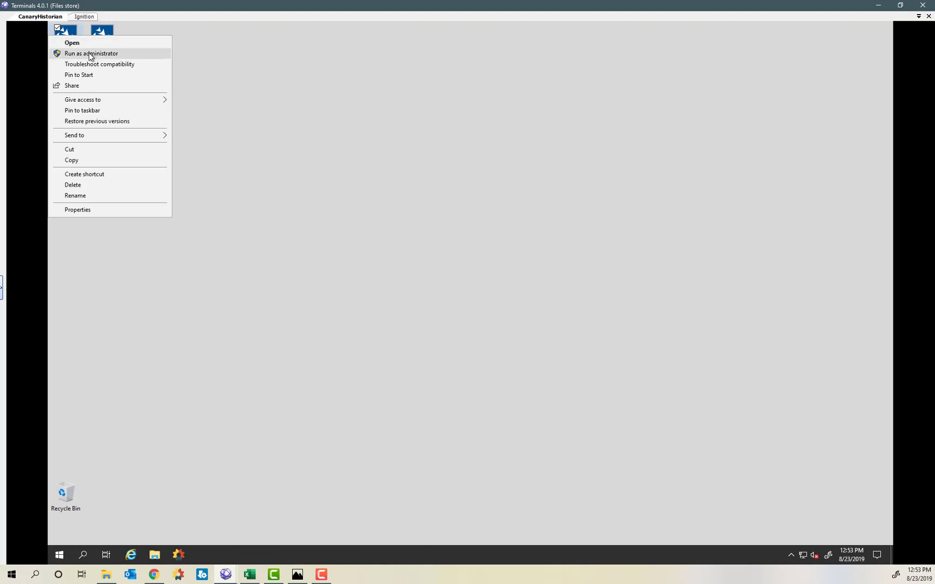
left_click(89, 54)
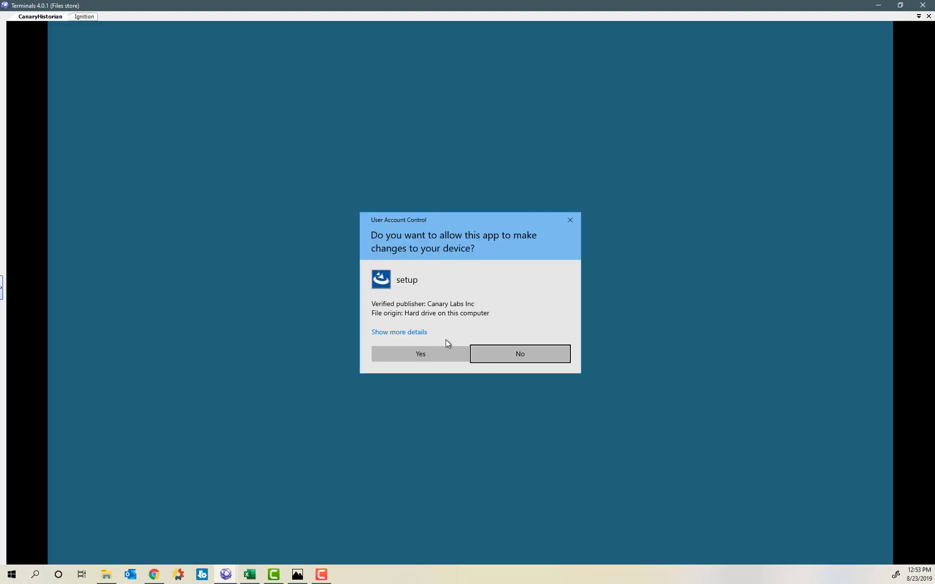
left_click(428, 351)
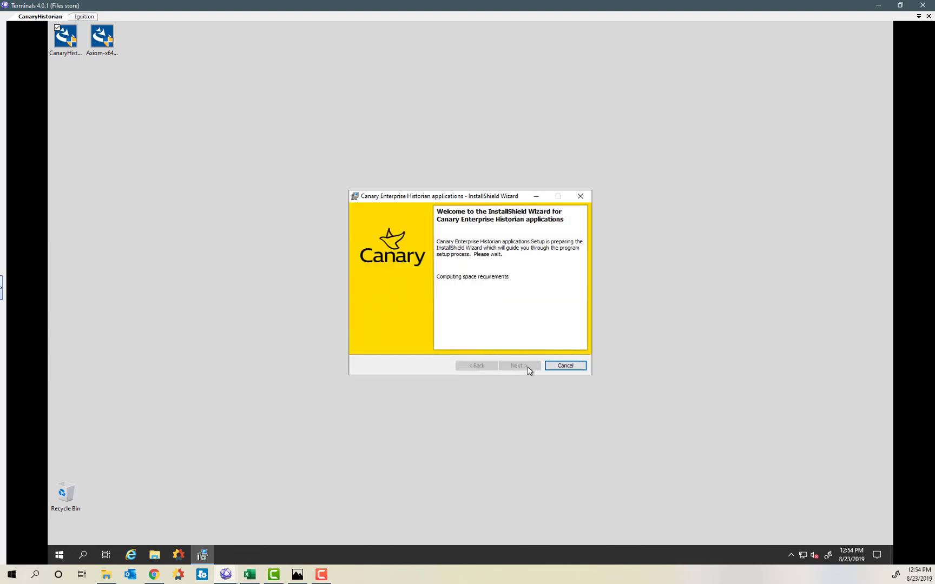
Accept the license agreement and keep the default installation folders.
left_click(522, 367)
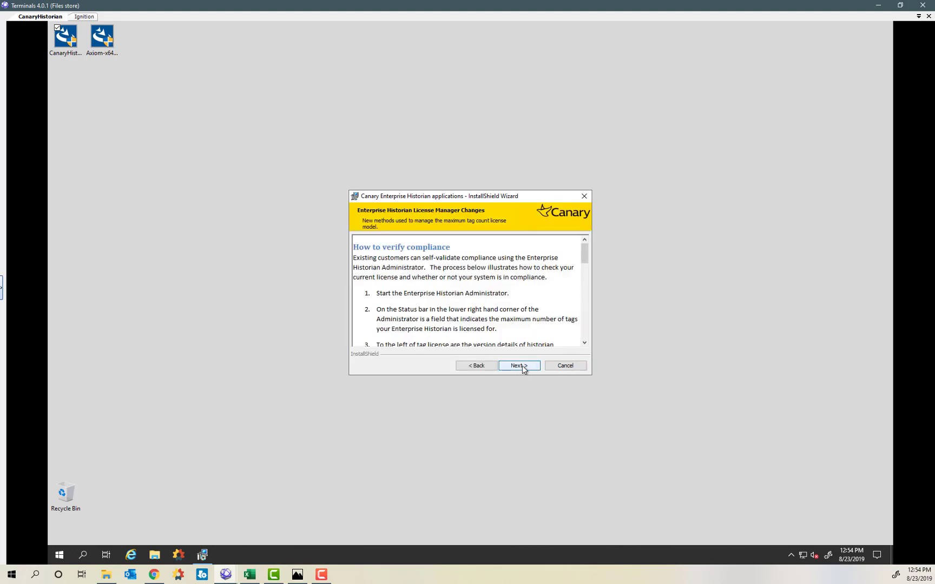
left_click(522, 367)
left_click(389, 330)
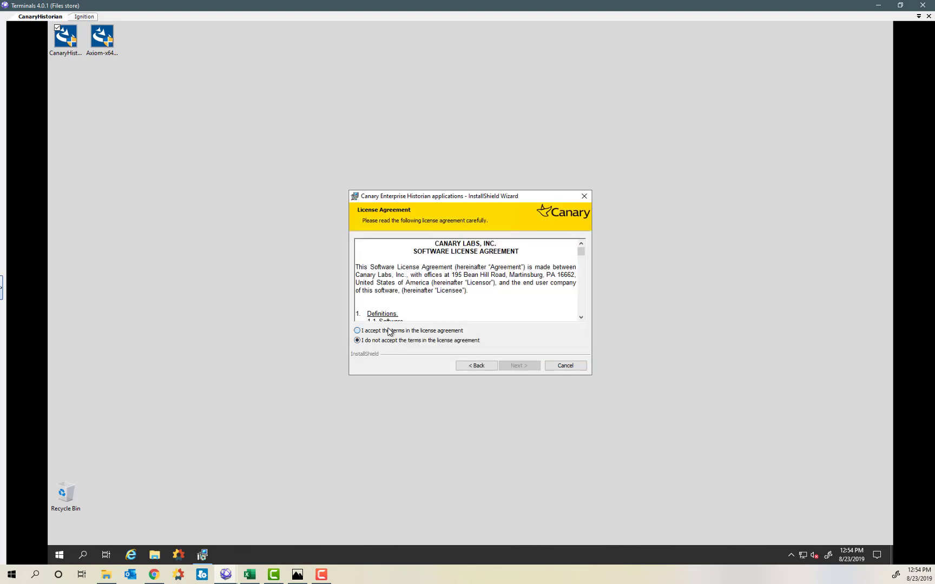
left_click(519, 366)
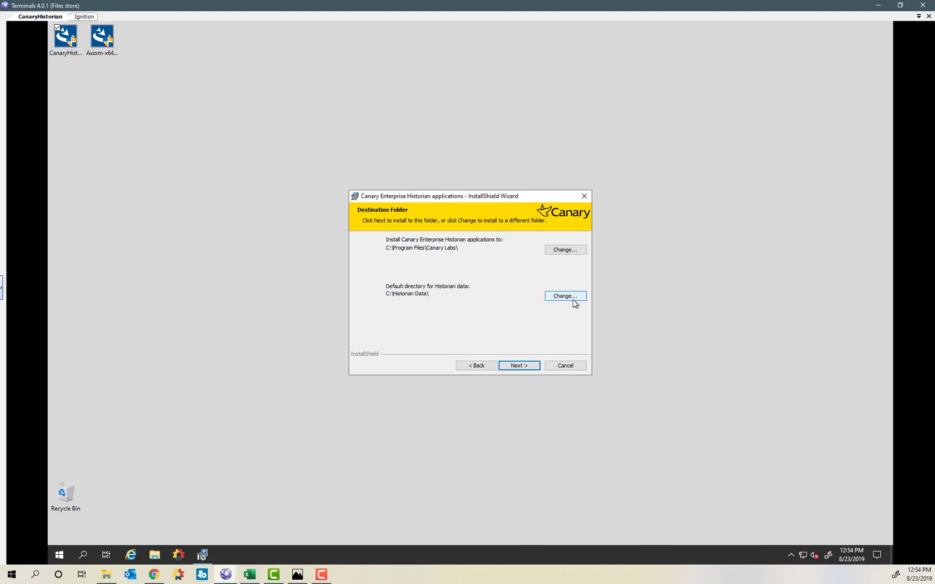
left_click(523, 368)
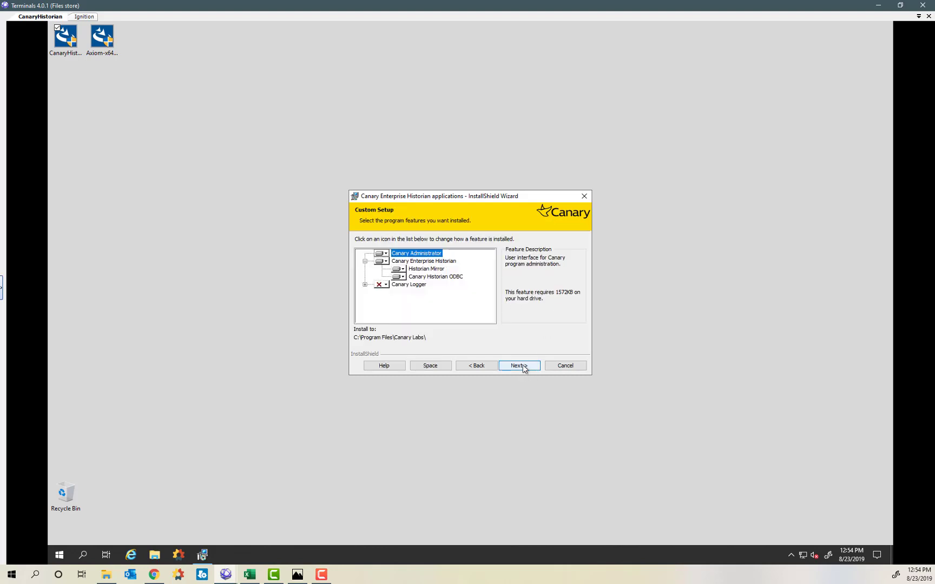
Exclude Historian Mirror and Canary Historian ODBC from the installed features.
left_click(403, 270)
left_click(433, 303)
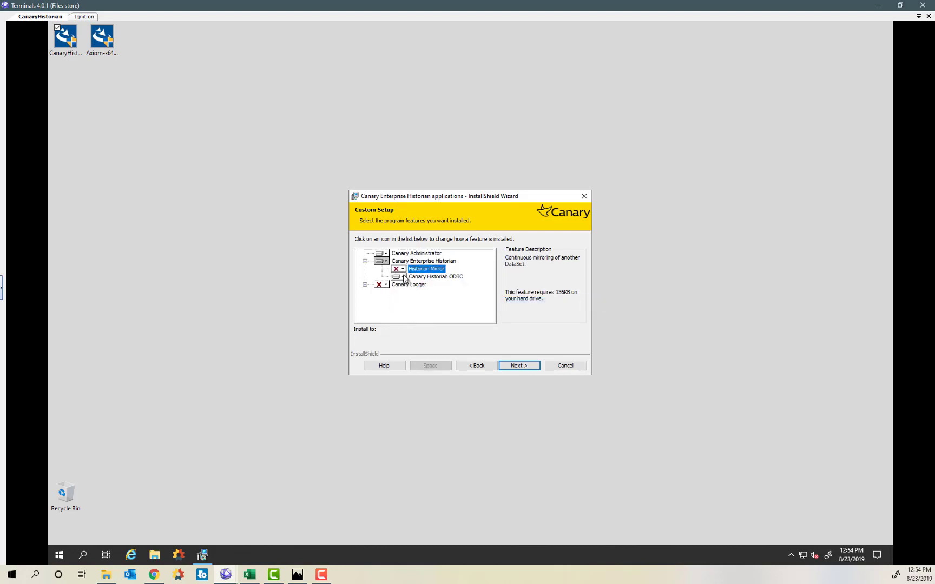
left_click(402, 277)
left_click(427, 311)
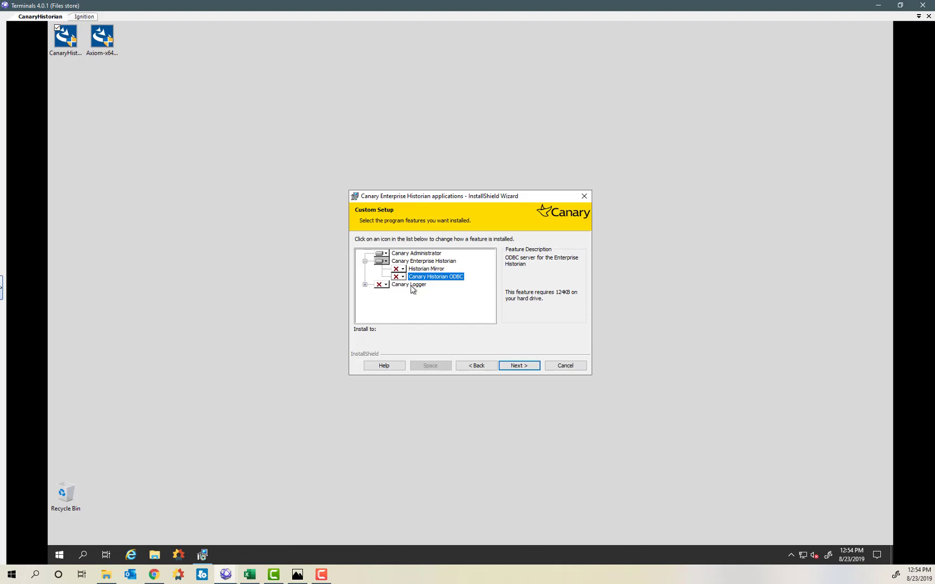
left_click(408, 263)
Install the historian applications, let setup close in-use programs, and finish the wizard.
left_click(509, 367)
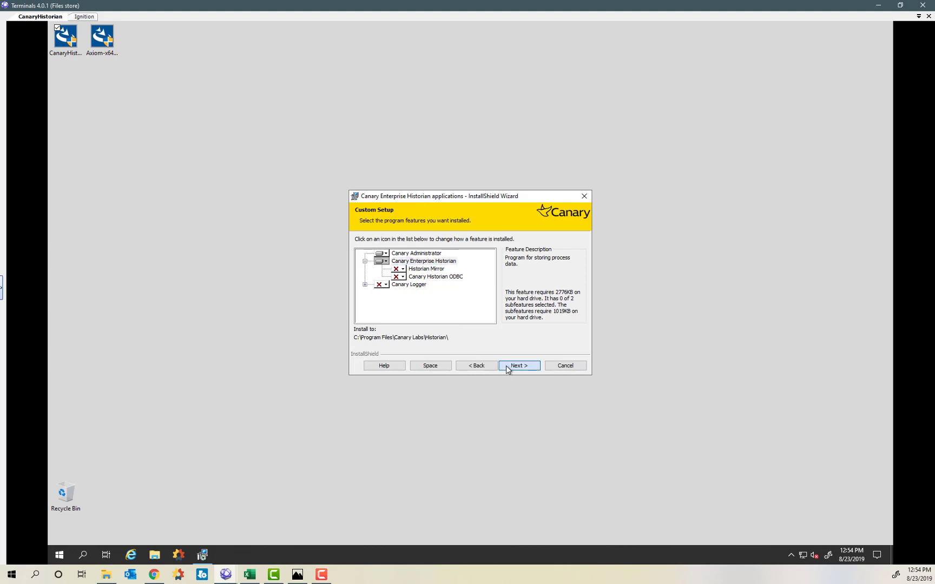
left_click(509, 368)
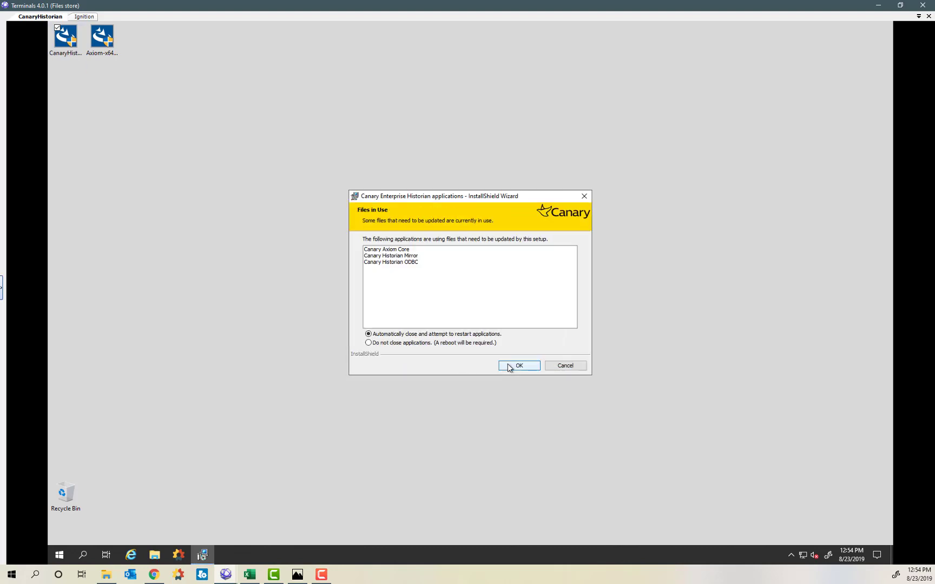
left_click(509, 367)
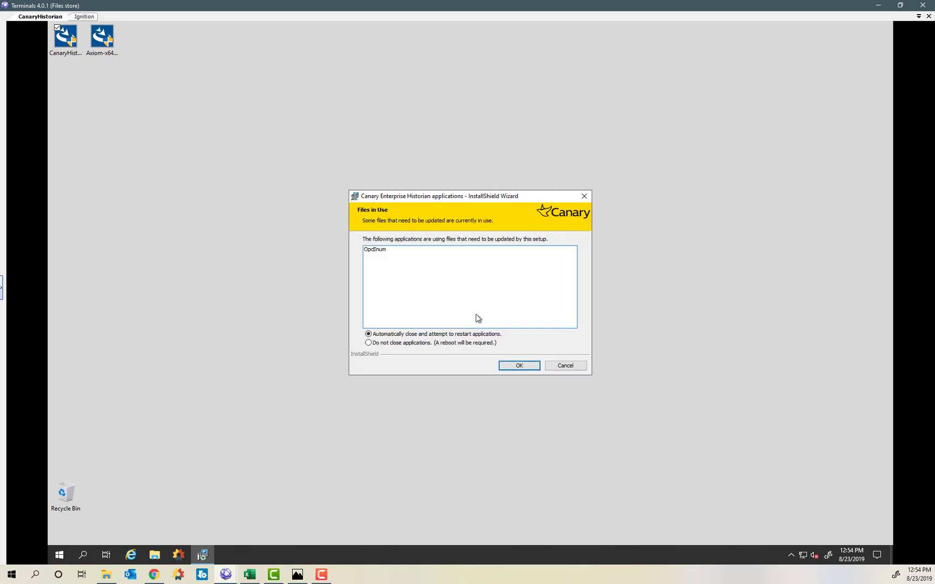
left_click(518, 366)
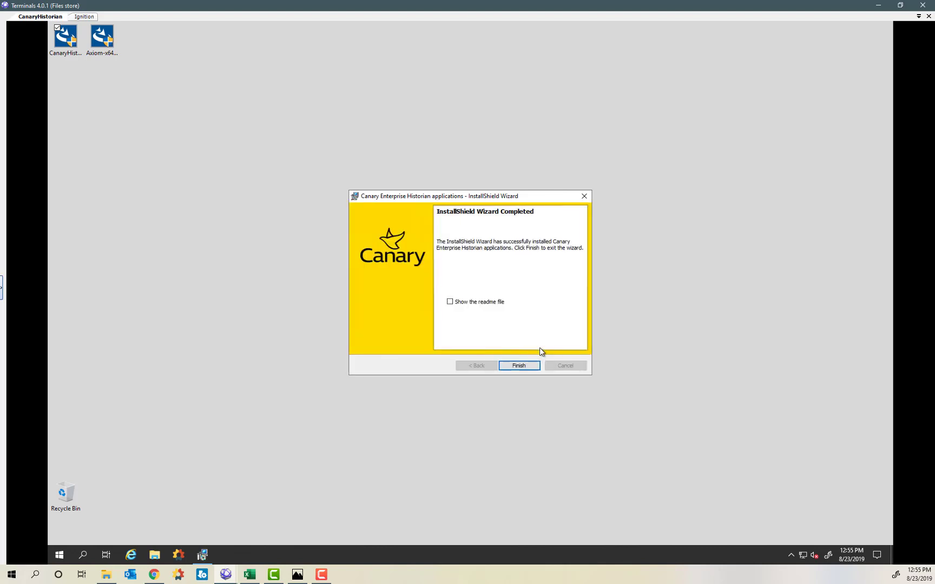
left_click(519, 366)
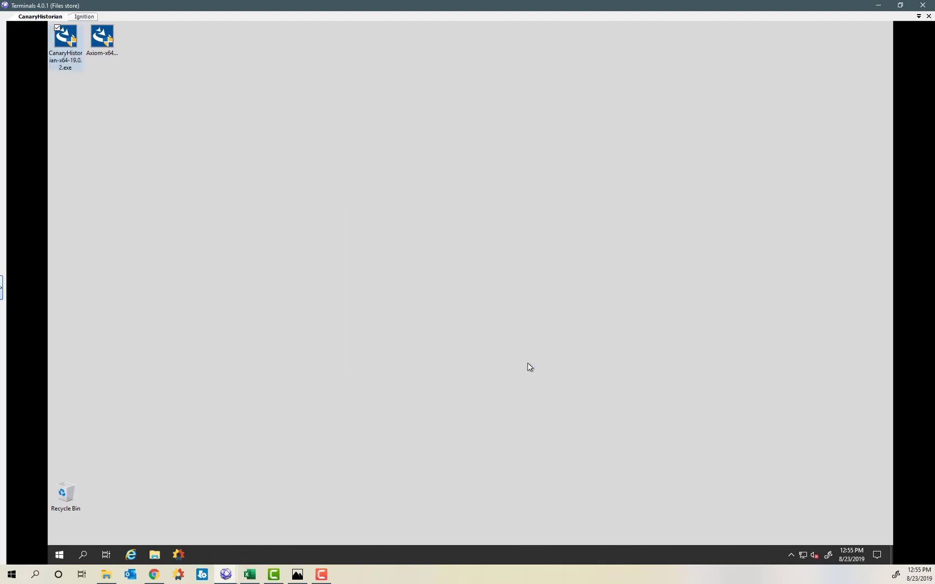
Run the Axiom installer as administrator and approve the UAC prompt.
right_click(98, 39)
left_click(89, 56)
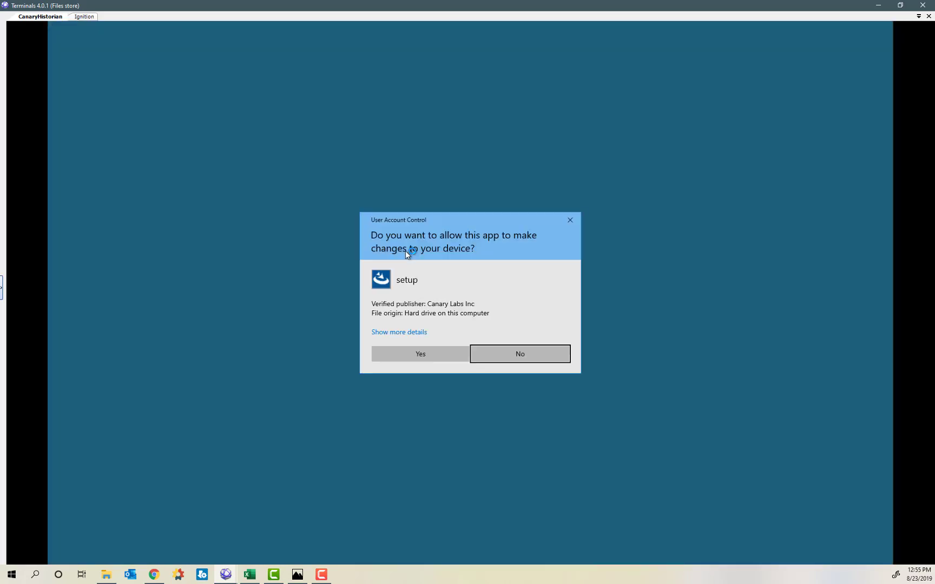
left_click(427, 351)
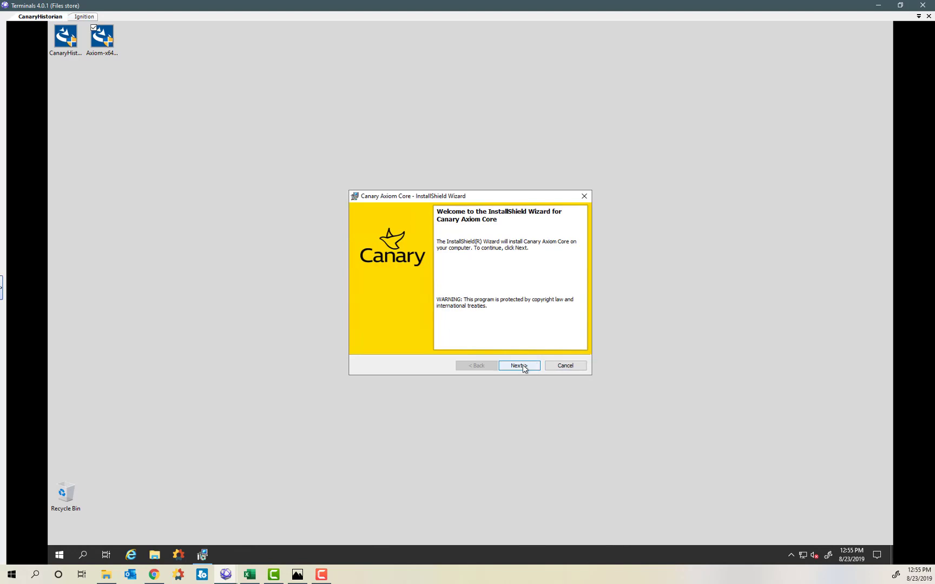
Accept the license, install with defaults, cancel the reboot-requiring update, and close the wizard.
left_click(520, 366)
left_click(414, 331)
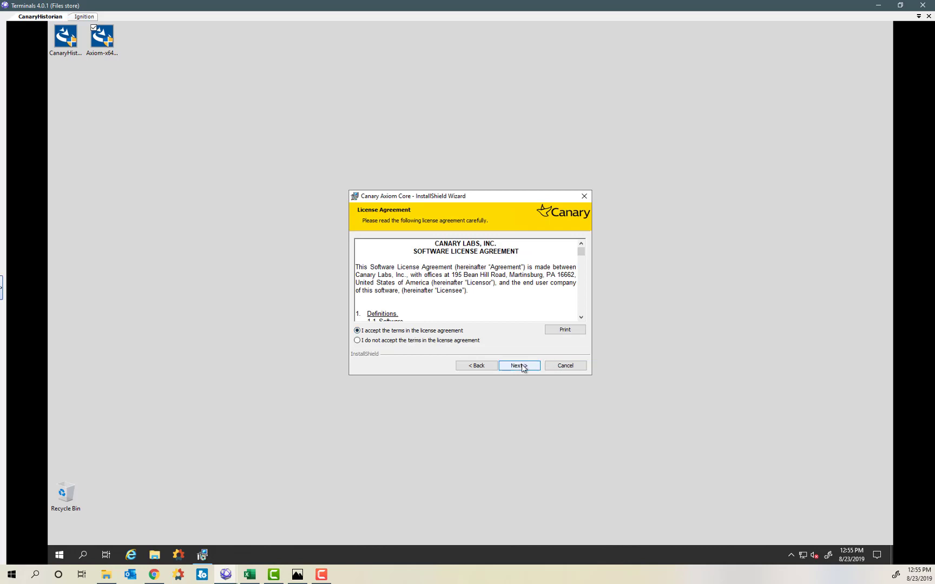
left_click(522, 368)
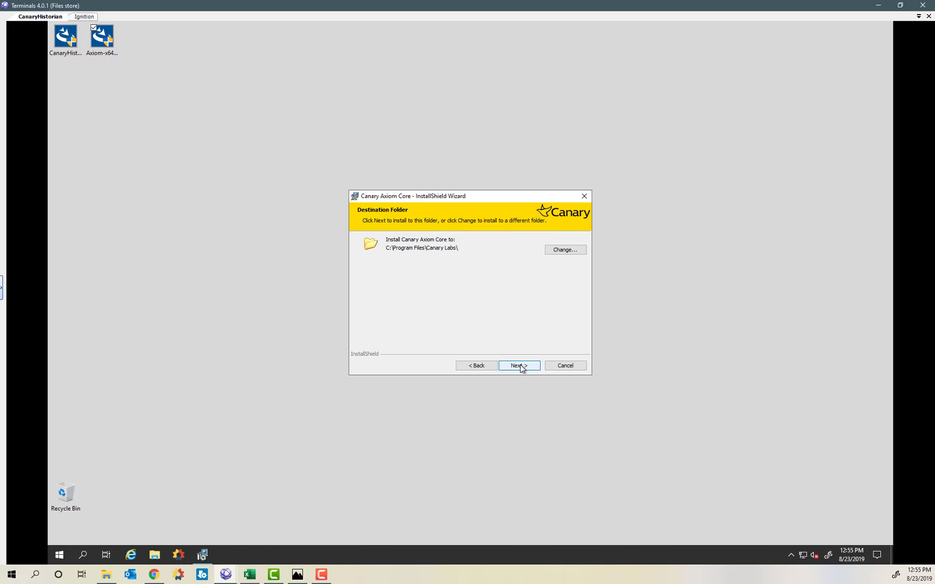
left_click(521, 368)
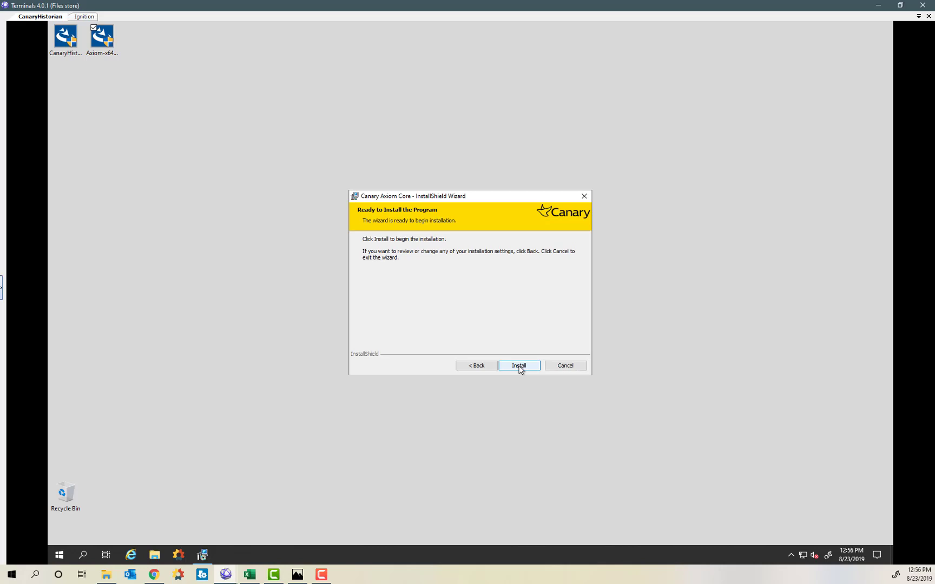
left_click(520, 368)
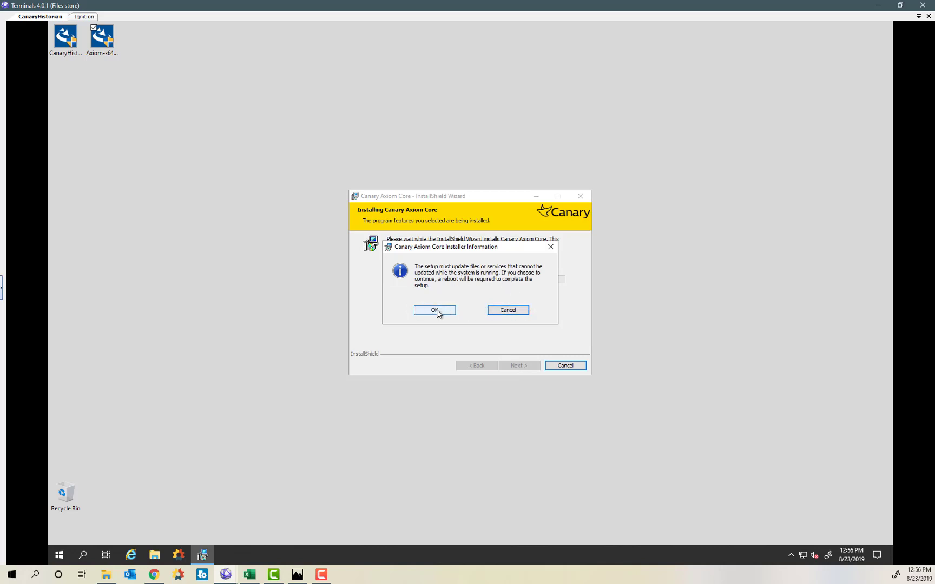
left_click(514, 310)
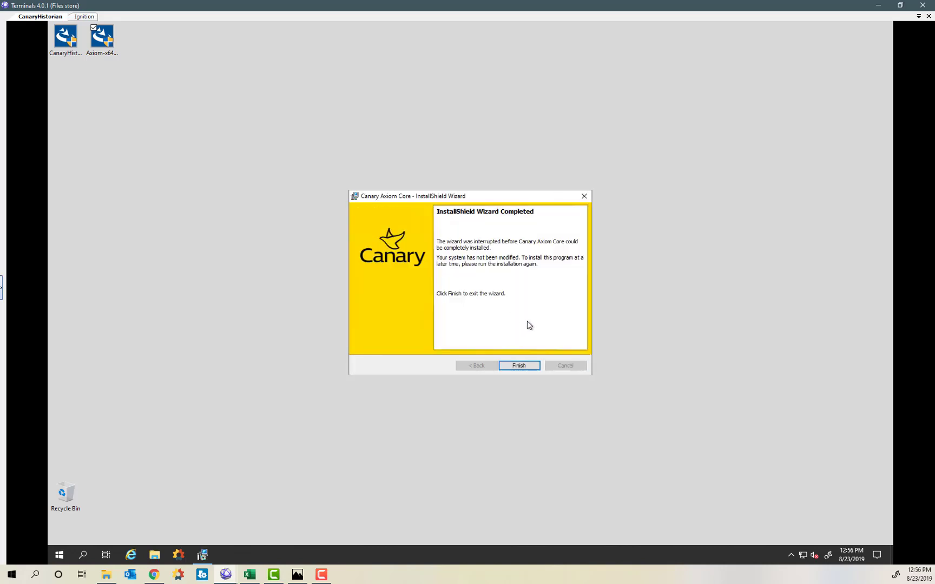
left_click(519, 366)
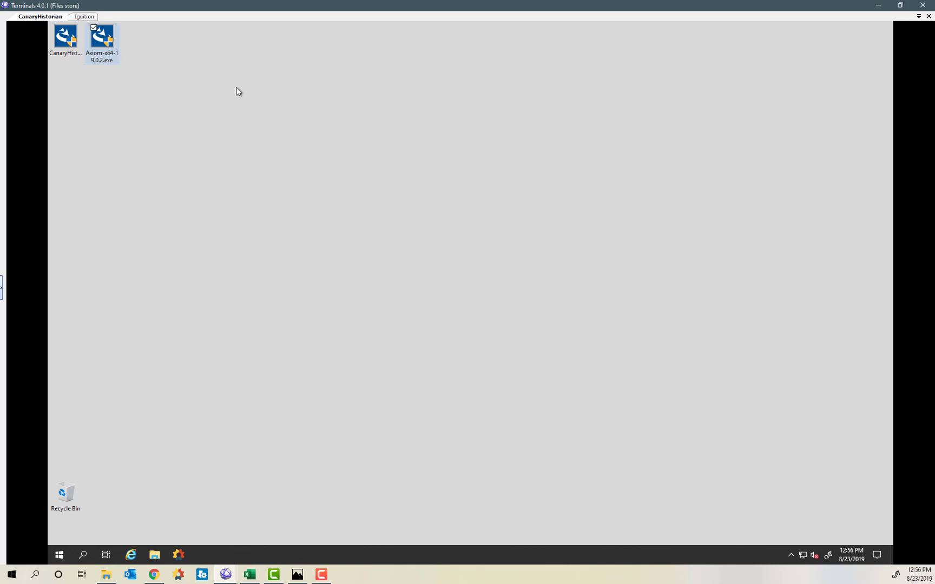
Launch Canary Administrator on the historian server, then bring up the Ignition machine's Canary Administrator.
left_click(194, 100)
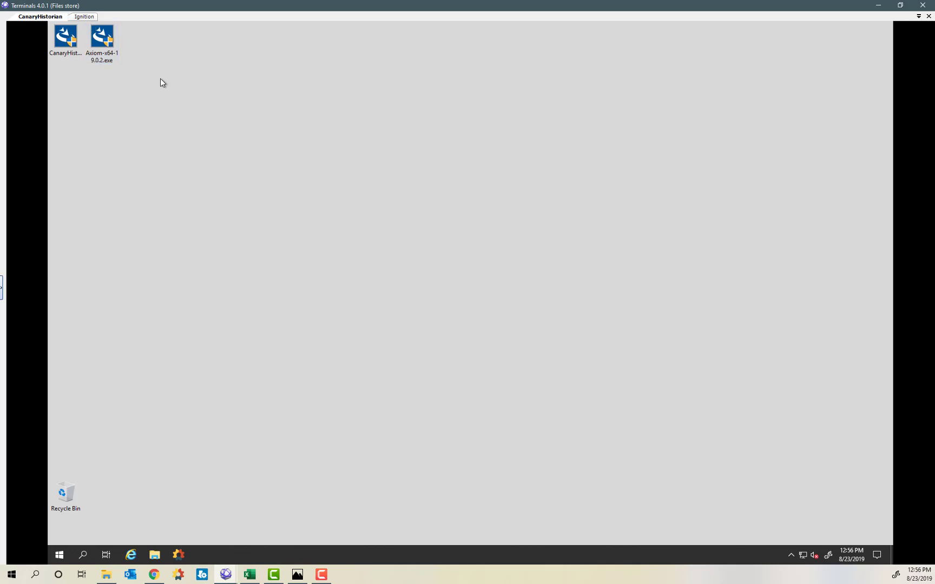
left_click(180, 557)
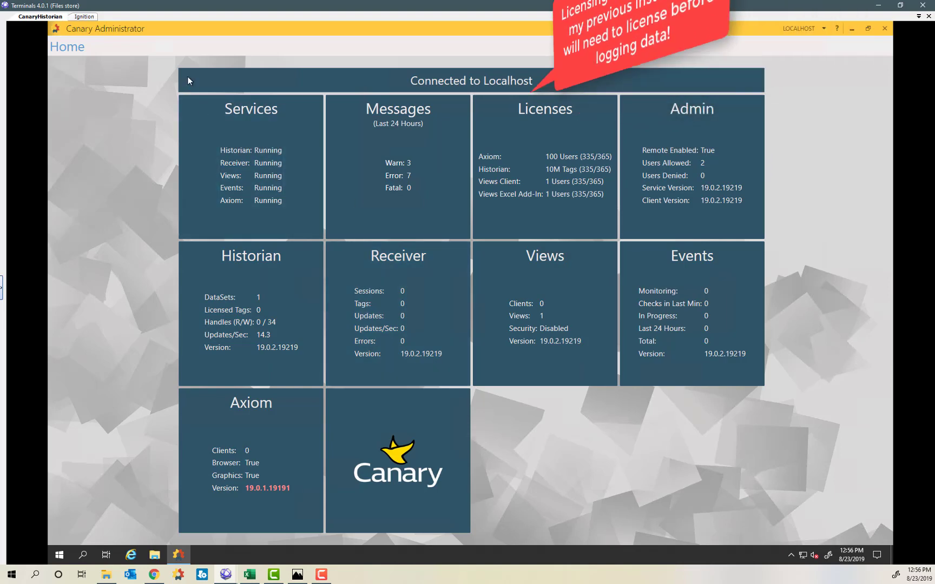
left_click(84, 17)
left_click(178, 554)
View the Ignition Canary Administrator Home dashboard, shift it right, then go to the historian session.
left_click(81, 140)
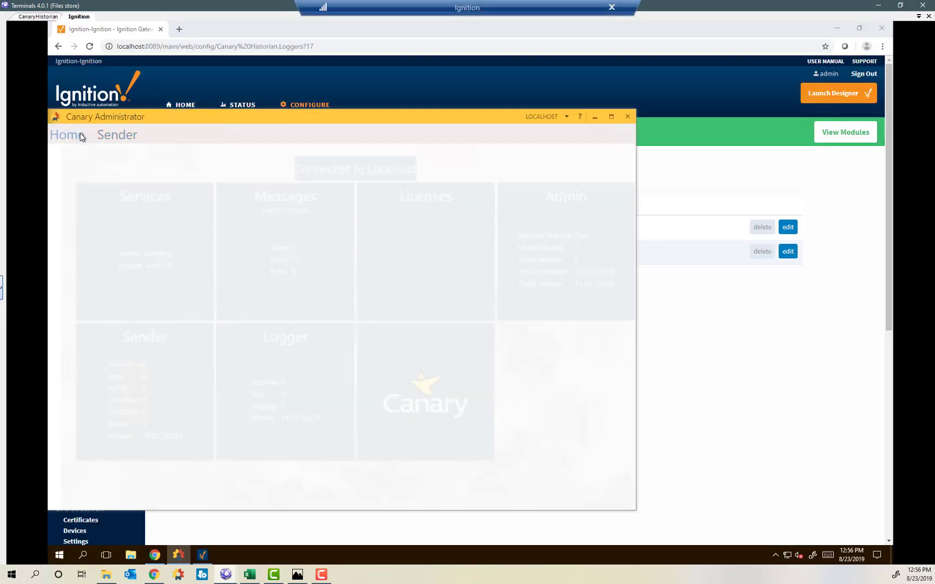
left_click_drag(200, 118, 336, 112)
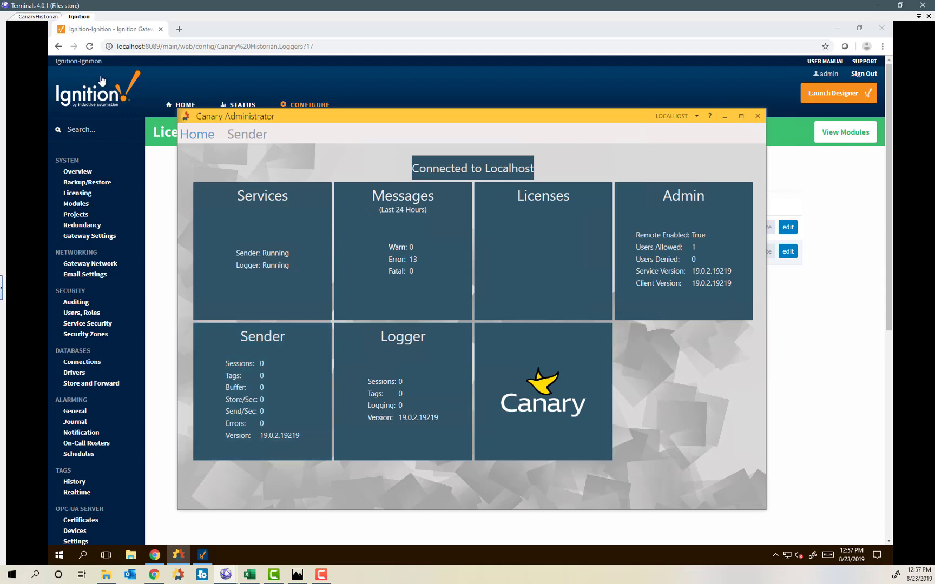
left_click(33, 17)
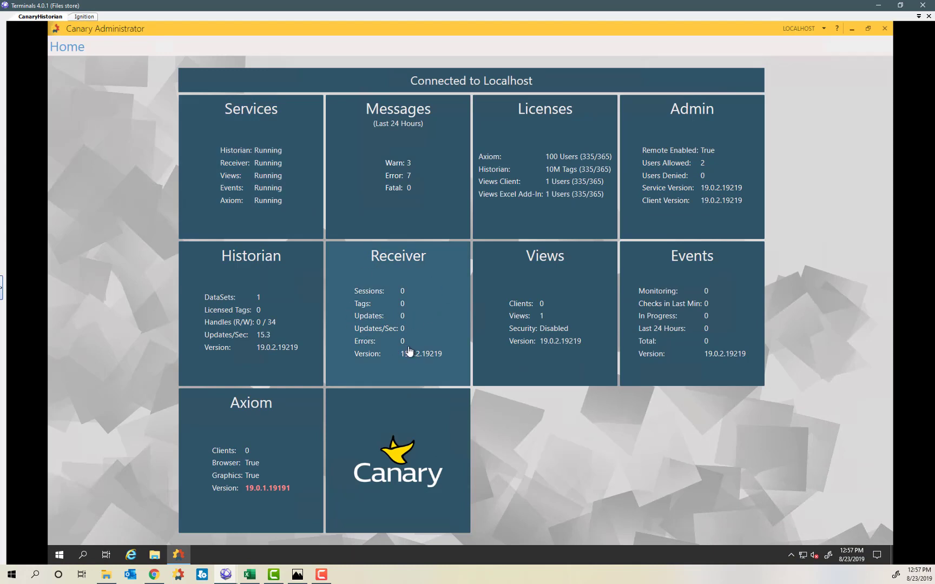
Confirm the Historian page lists only the Diagnostics dataset, return Home, and switch to Ignition.
left_click(259, 311)
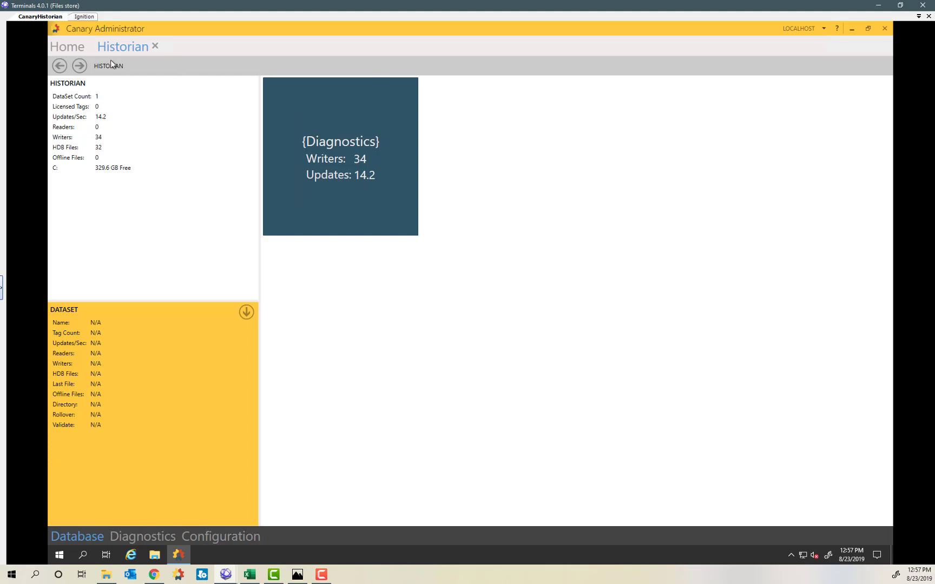
left_click(70, 49)
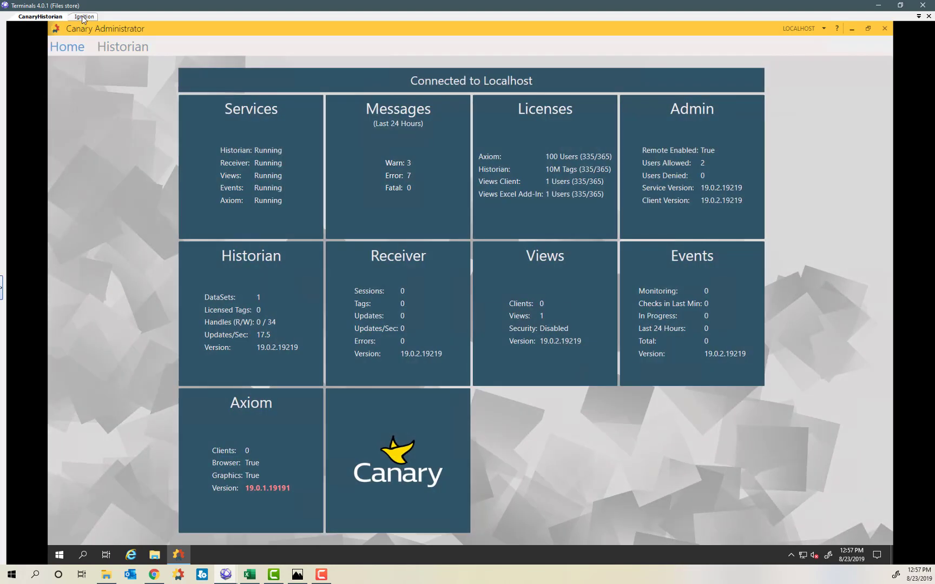
left_click(84, 17)
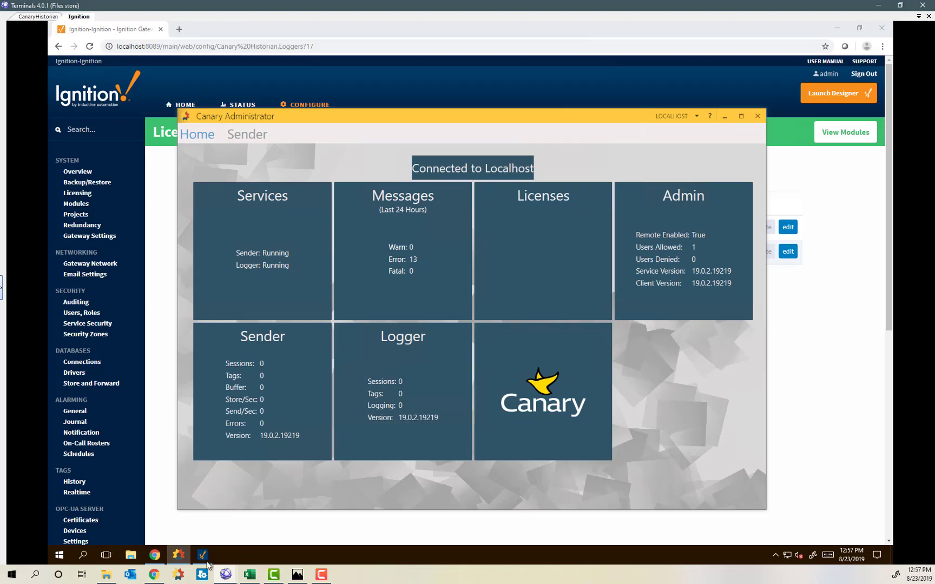
Resize Canary Administrator into a tall narrow window on the right, then bring Designer forward.
left_click_drag(346, 117, 220, 33)
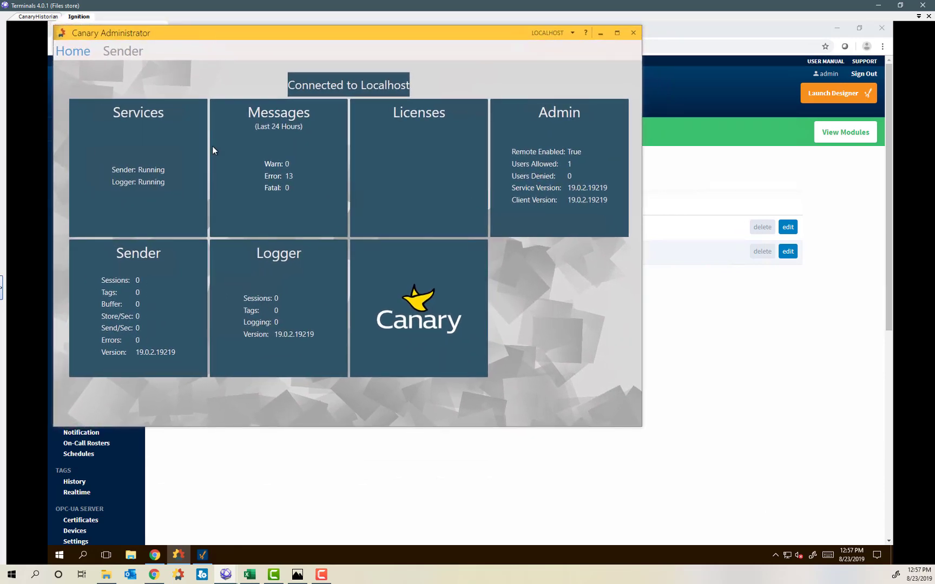
left_click_drag(72, 426, 75, 552)
left_click_drag(53, 492, 284, 479)
left_click_drag(486, 29, 698, 171)
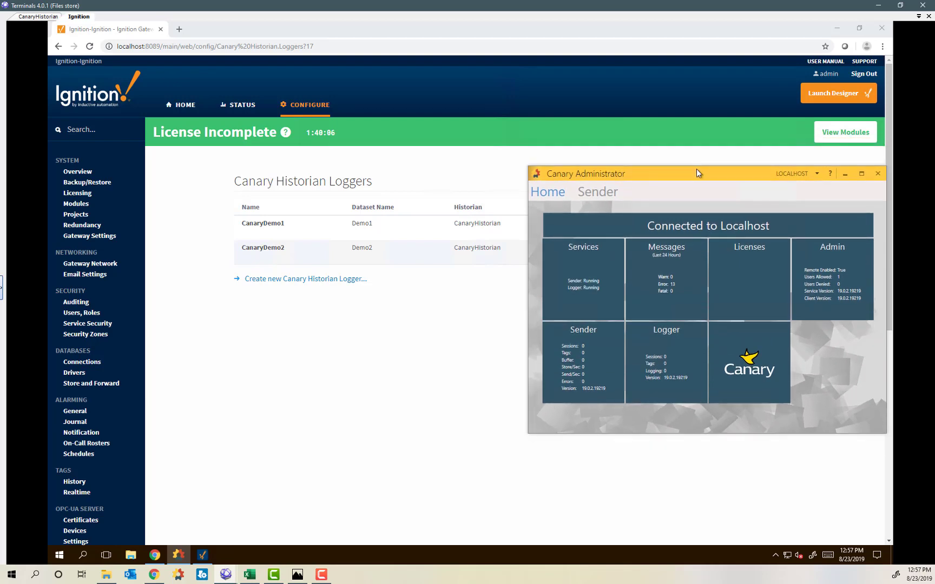
left_click(201, 555)
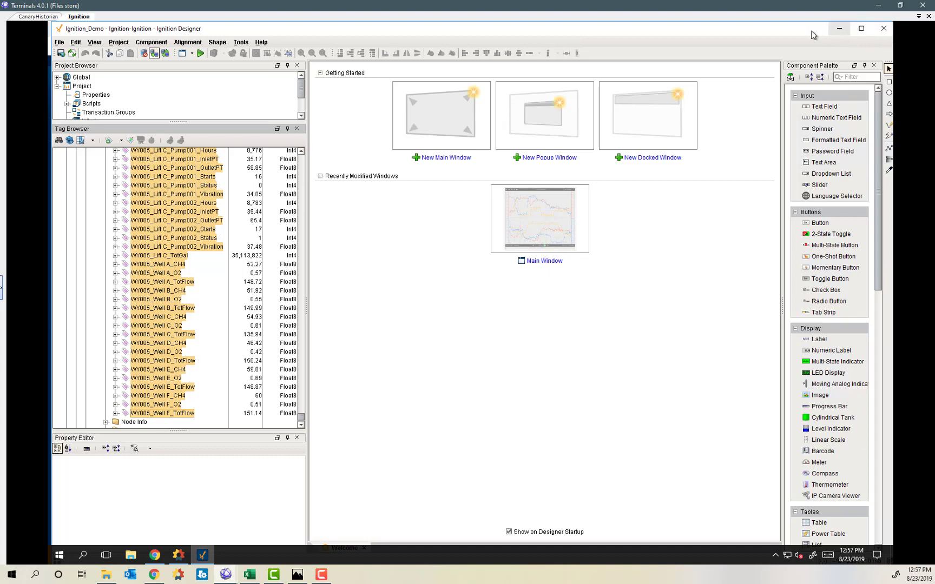
Narrow Designer to the left beside Canary Administrator and select the WY005_Well F_TotFlow tag.
left_click_drag(813, 32, 782, 35)
left_click_drag(858, 61, 527, 59)
mouse_move(368, 36)
left_mouse_down()
mouse_move(389, 26)
mouse_move(385, 32)
left_mouse_up()
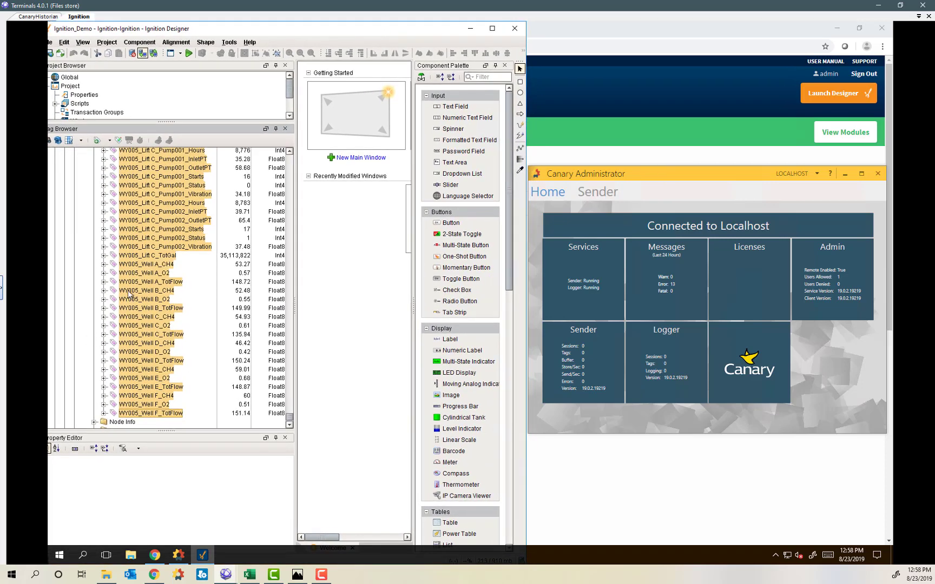
left_click(135, 414)
scroll(136, 414, "up", 10)
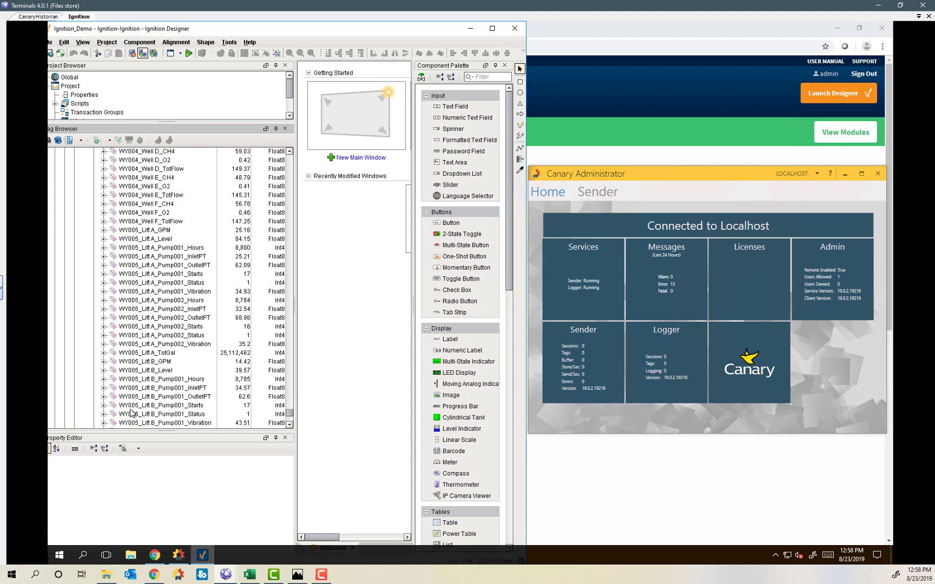
Bulk-edit the CA005 tags: Store history Yes, History Provider canarydemo1.
left_click_drag(290, 414, 285, 189)
left_click(129, 274)
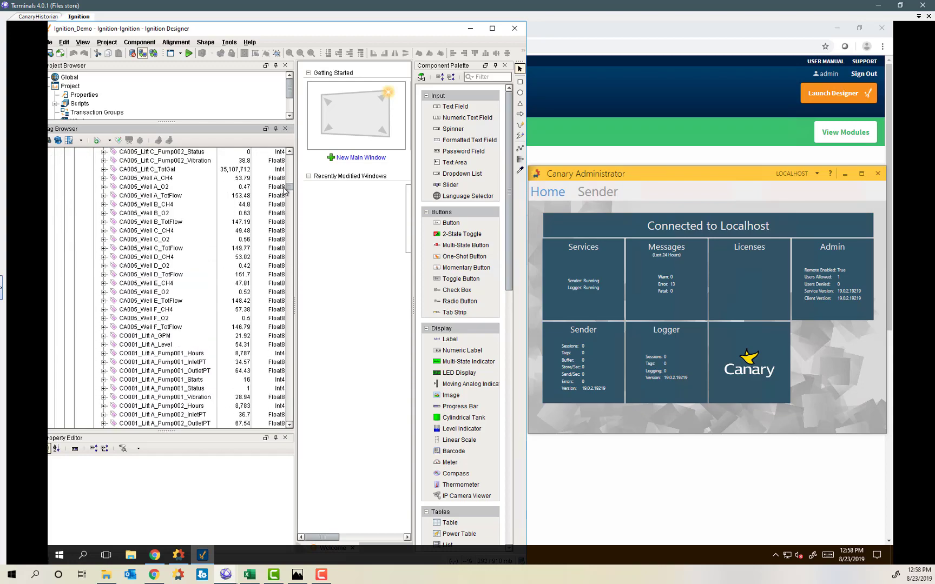
left_click(126, 330, "shift")
right_click(129, 331)
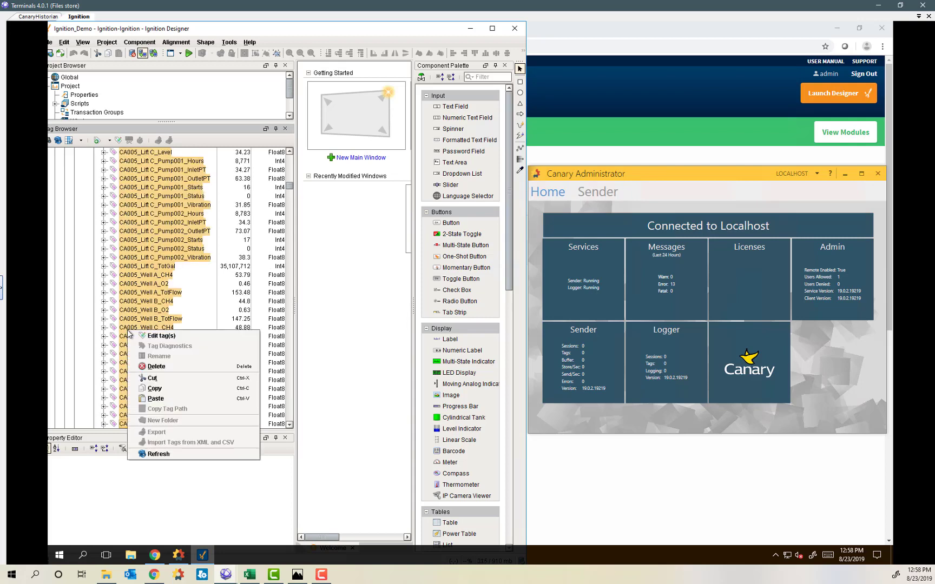
left_click(146, 336)
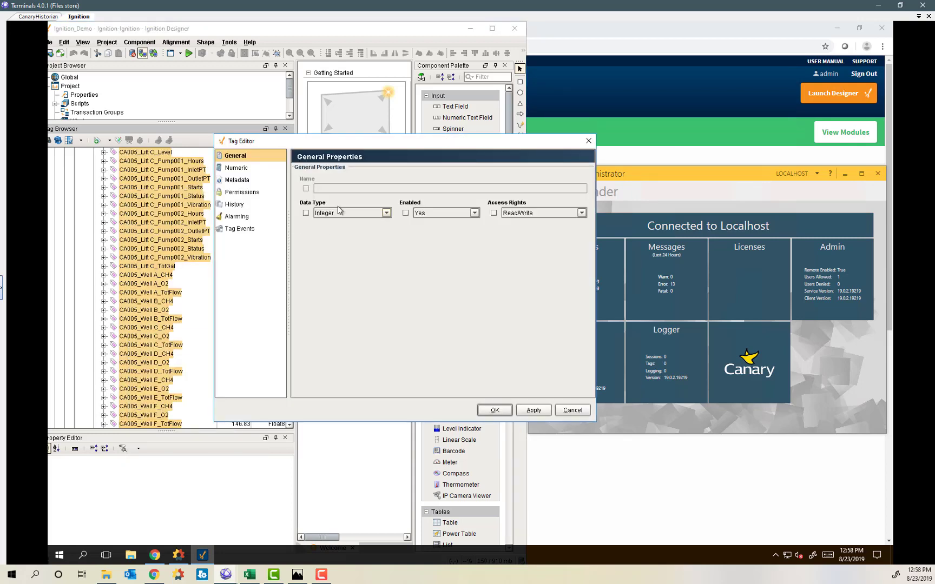
left_click(238, 204)
left_click(413, 172)
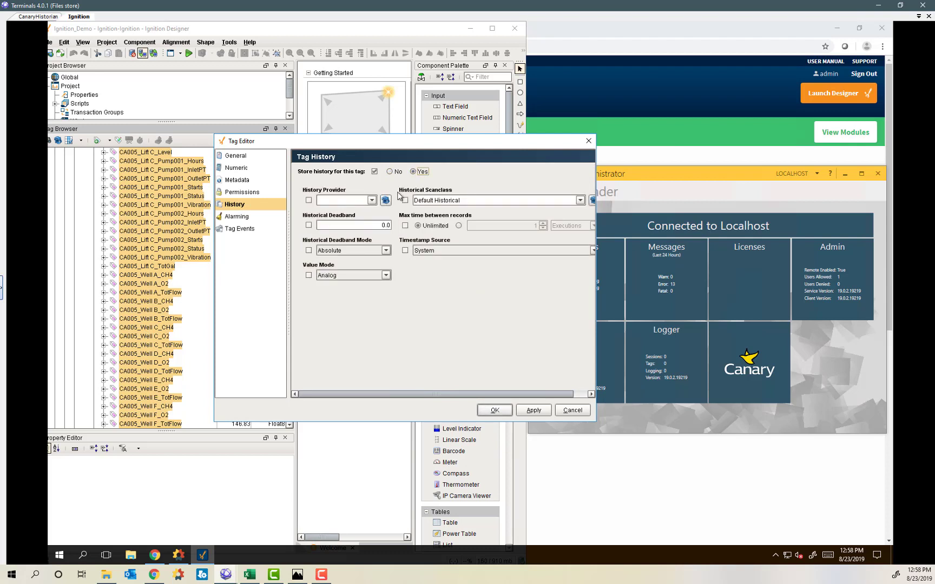
left_click(372, 201)
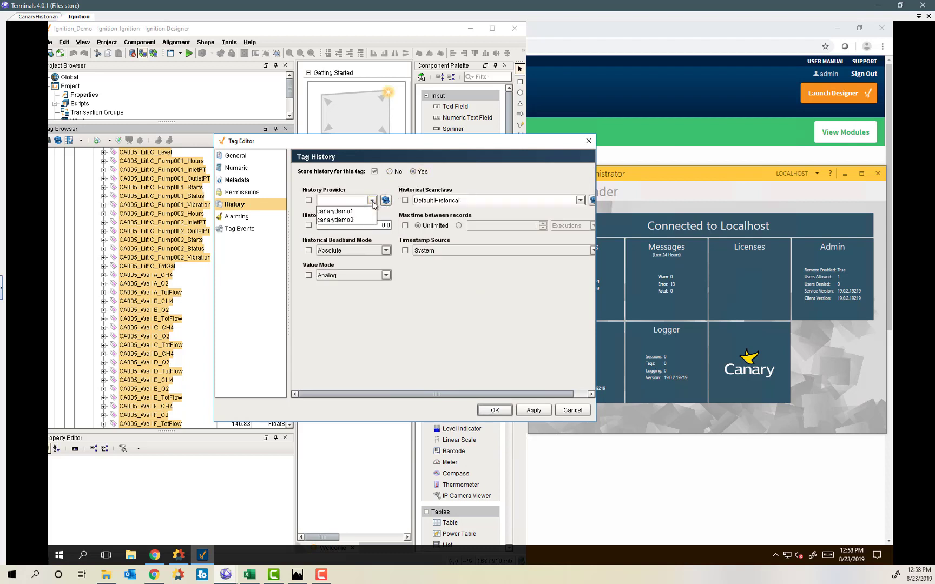
left_click(344, 211)
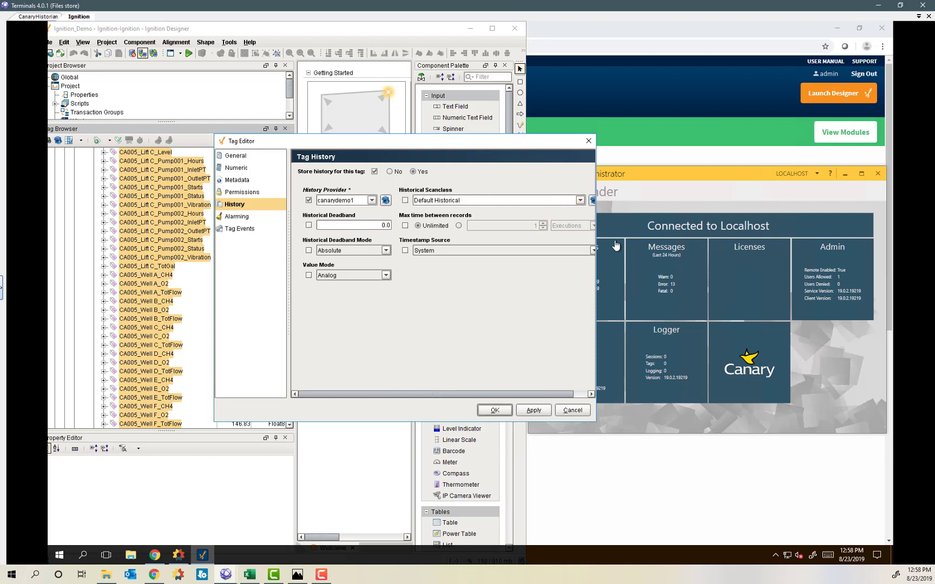
Historize the CA005 tags on change with at most 30 Minutes between records, and save.
left_click_drag(595, 240, 652, 240)
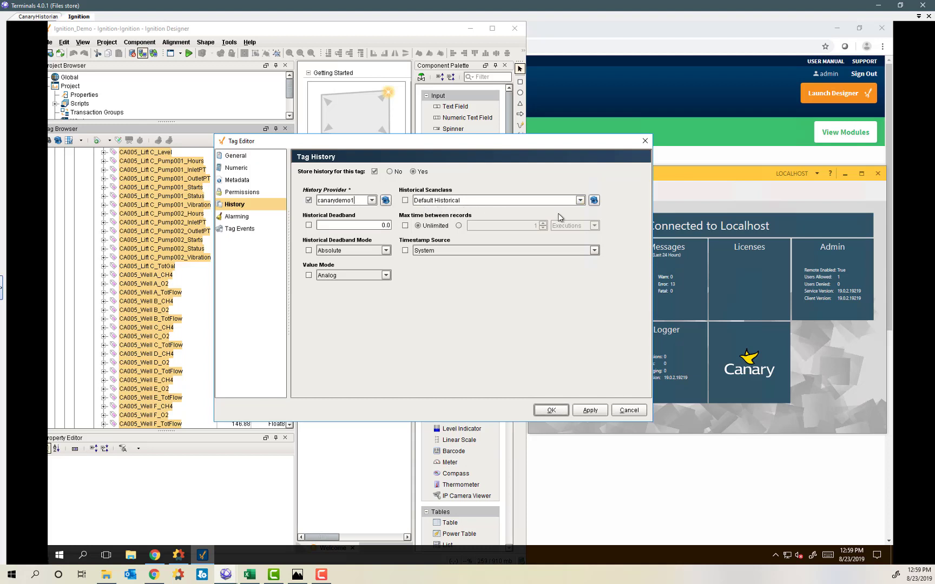
left_click(580, 200)
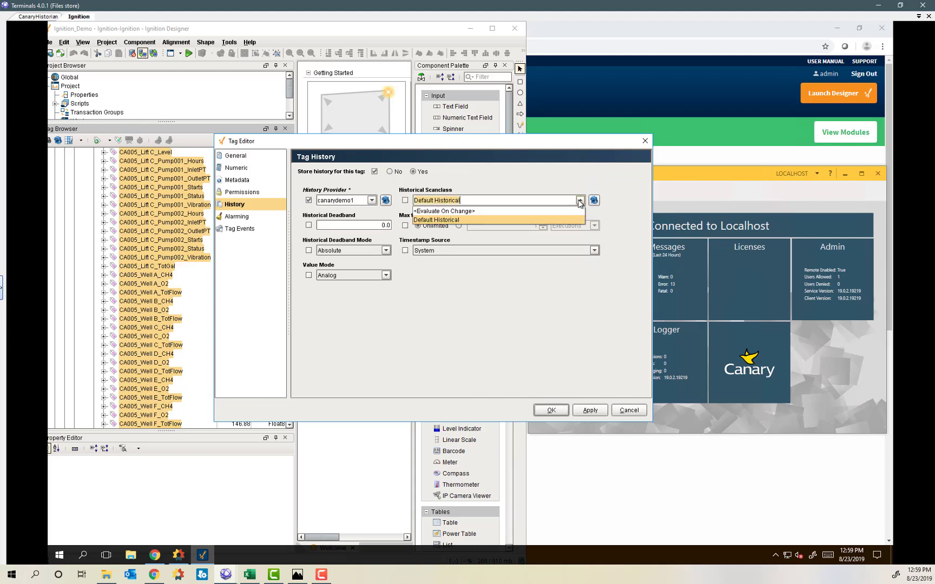
left_click(453, 212)
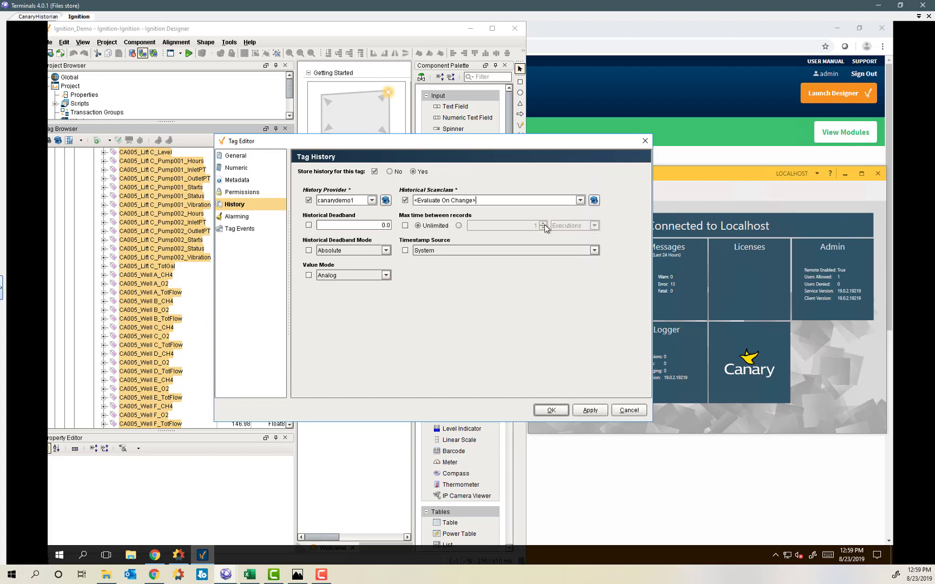
left_click(459, 225)
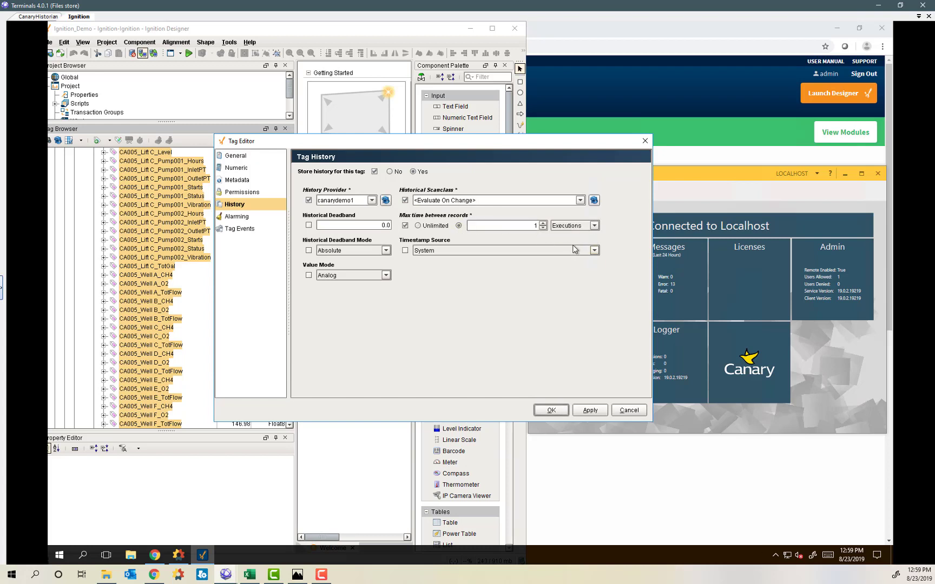
left_click_drag(538, 226, 526, 227)
type("30")
left_click(595, 226)
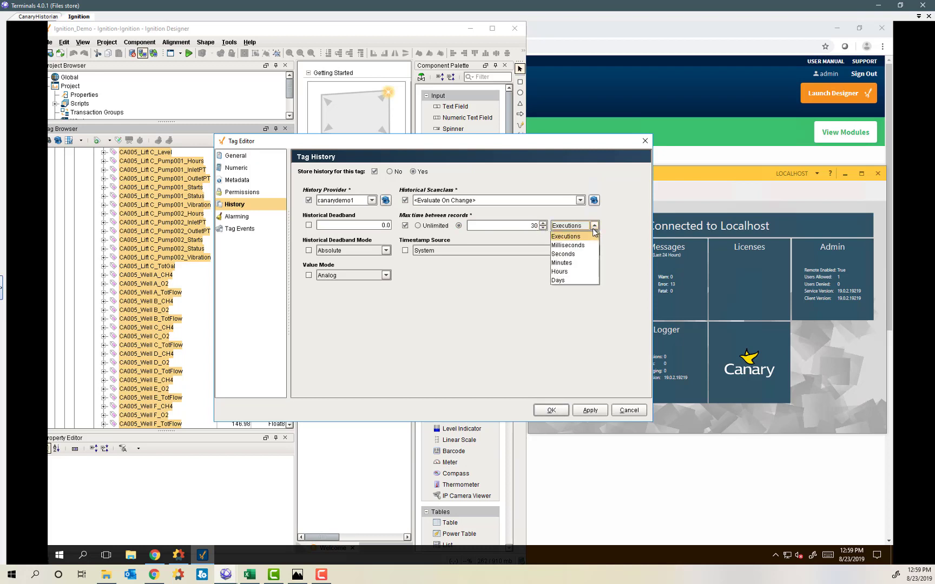
left_click(572, 263)
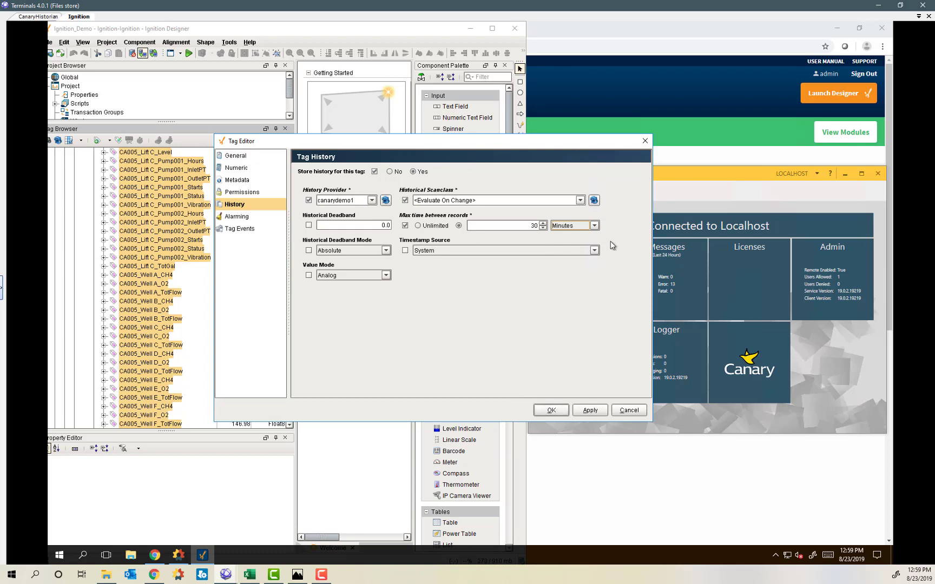
left_click(550, 410)
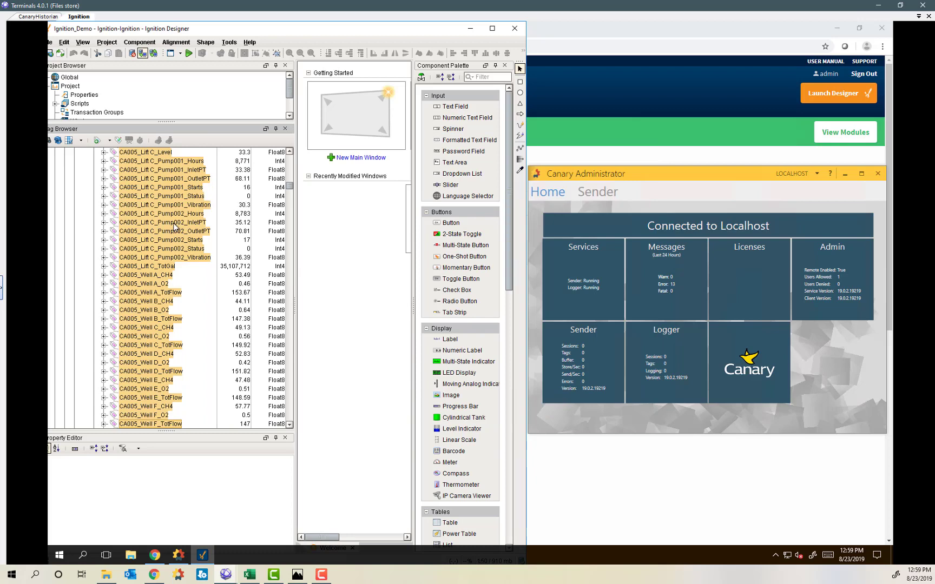
Scroll the Tag Browser up to the CA001 tags at the top of the MQTT Engine tree.
scroll(209, 221, "up", 20)
scroll(208, 221, "up", 20)
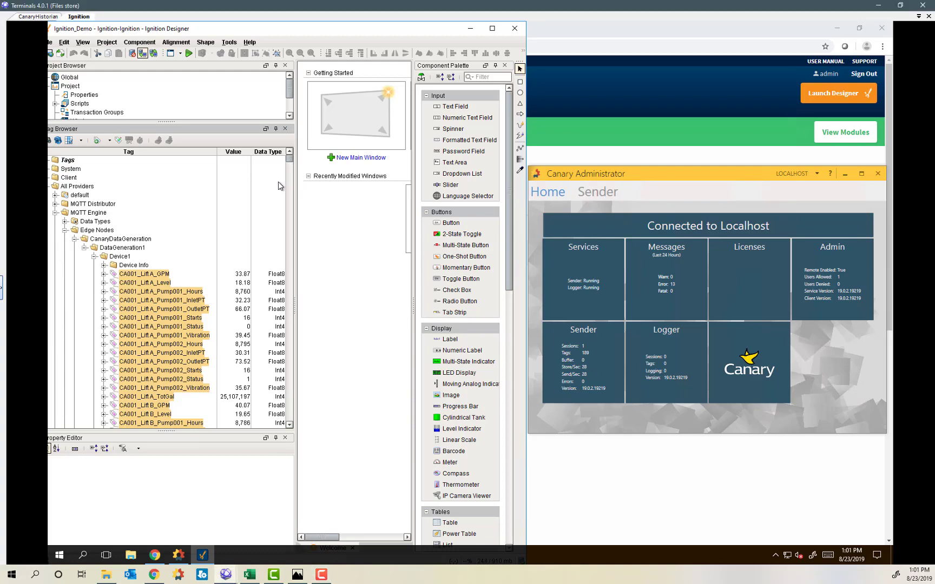
Select the remaining tags down to the WY005 ones and edit them together.
left_click_drag(290, 159, 289, 185)
scroll(144, 336, "down", 10)
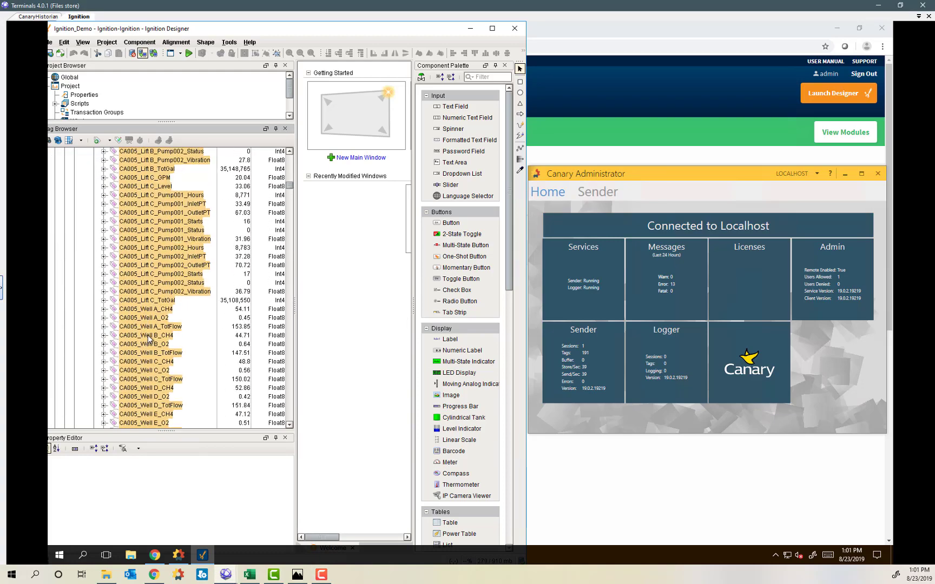
left_click_drag(291, 191, 275, 359)
scroll(162, 374, "down", 10)
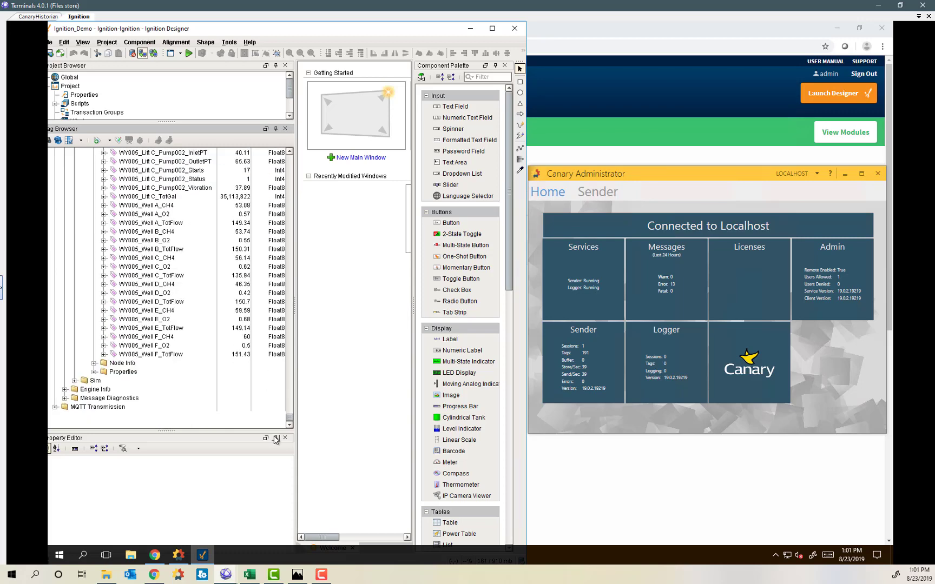
left_click(151, 355, "shift")
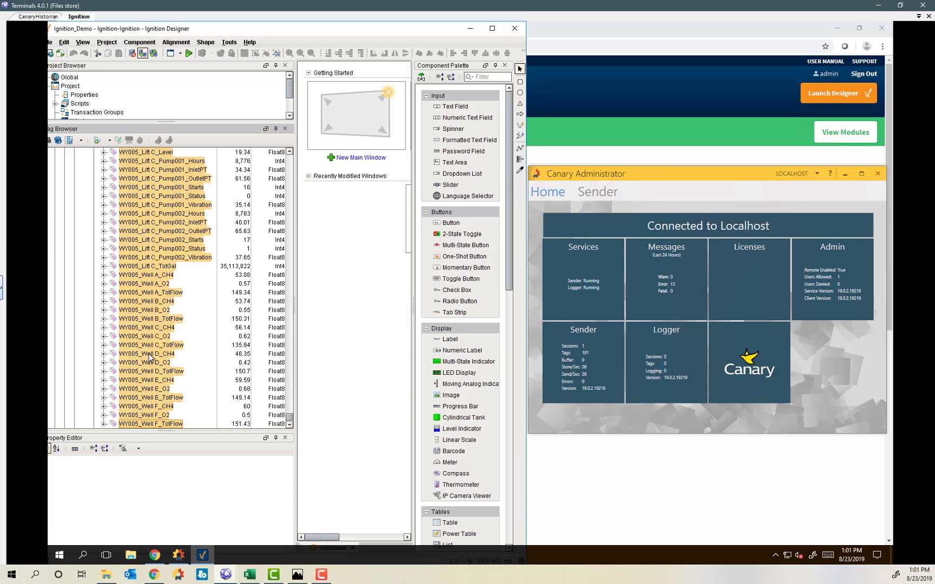
right_click(150, 356)
left_click(180, 359)
Turn on history to canarydemo2, evaluated on change with unlimited time between records, and save.
left_click(237, 206)
left_click(413, 171)
left_click(372, 200)
left_click(361, 220)
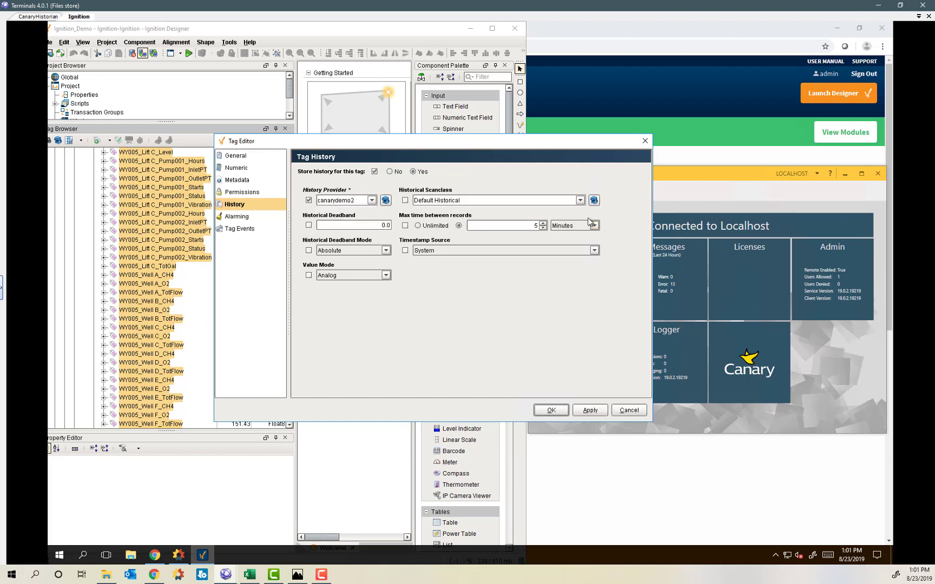
left_click(580, 200)
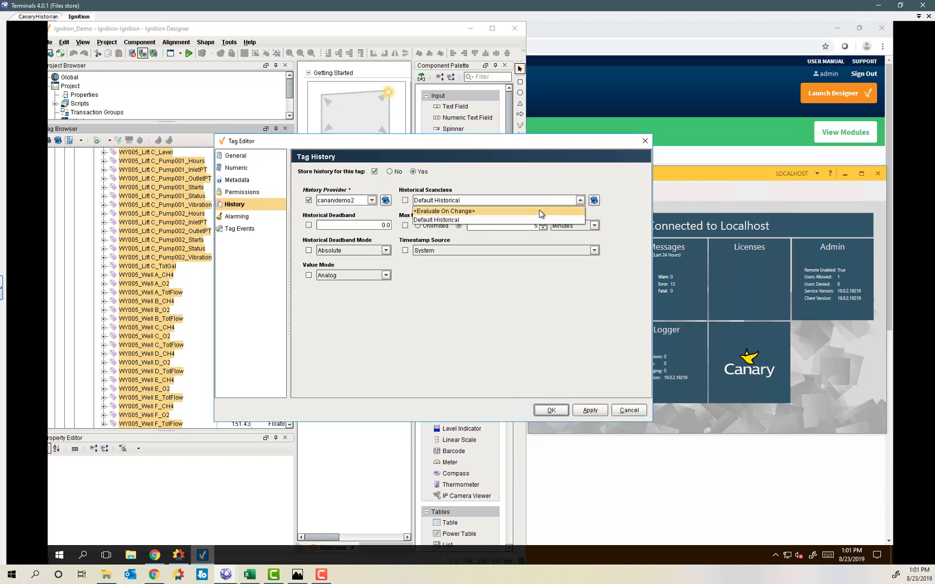
left_click(541, 210)
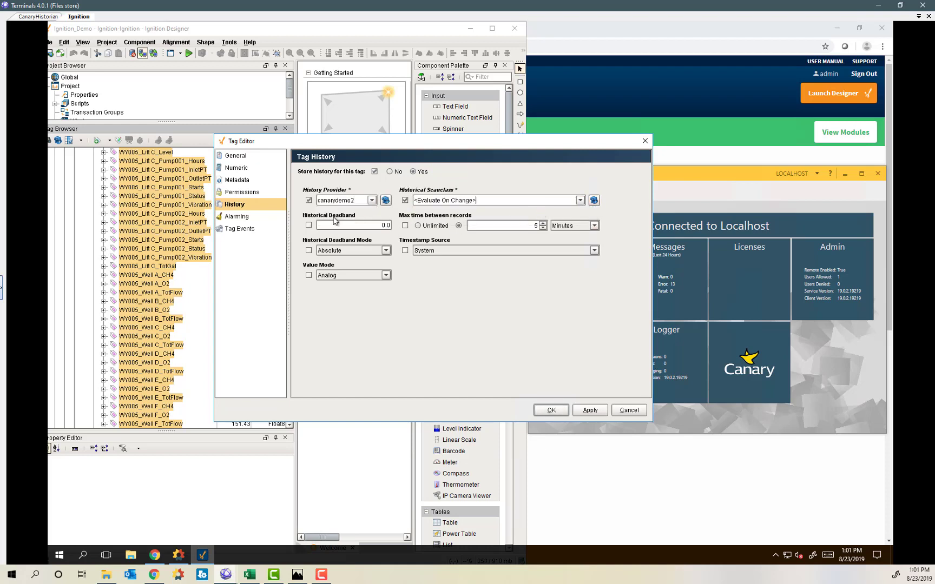
left_click(418, 225)
left_click(552, 410)
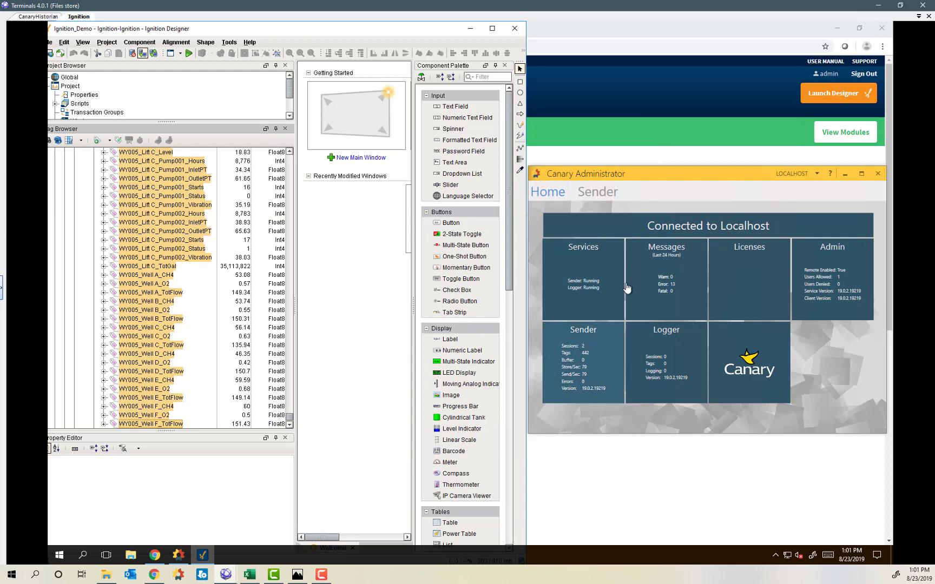
Maximize Canary Administrator to read the Sender tile, then switch to the CanaryHistorian session.
left_click(862, 174)
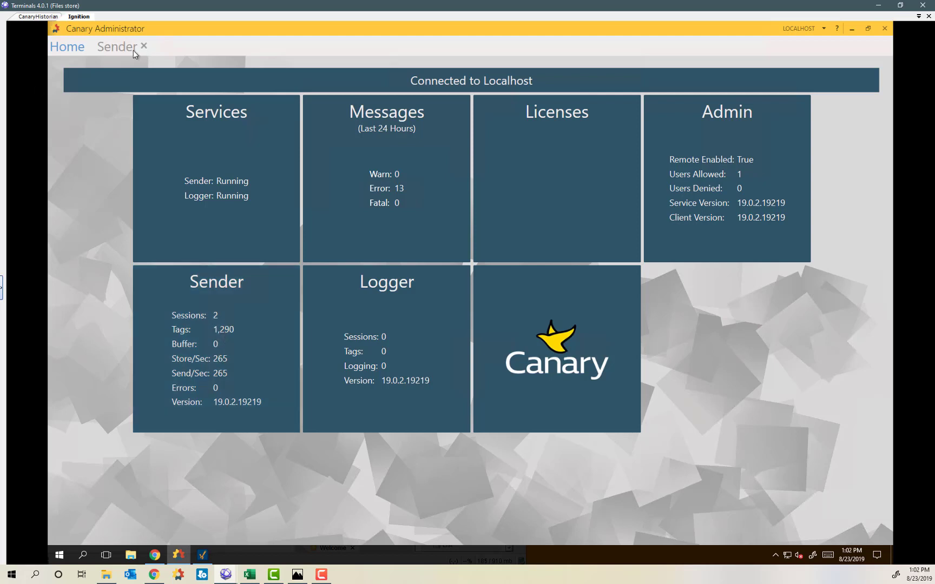
left_click(29, 18)
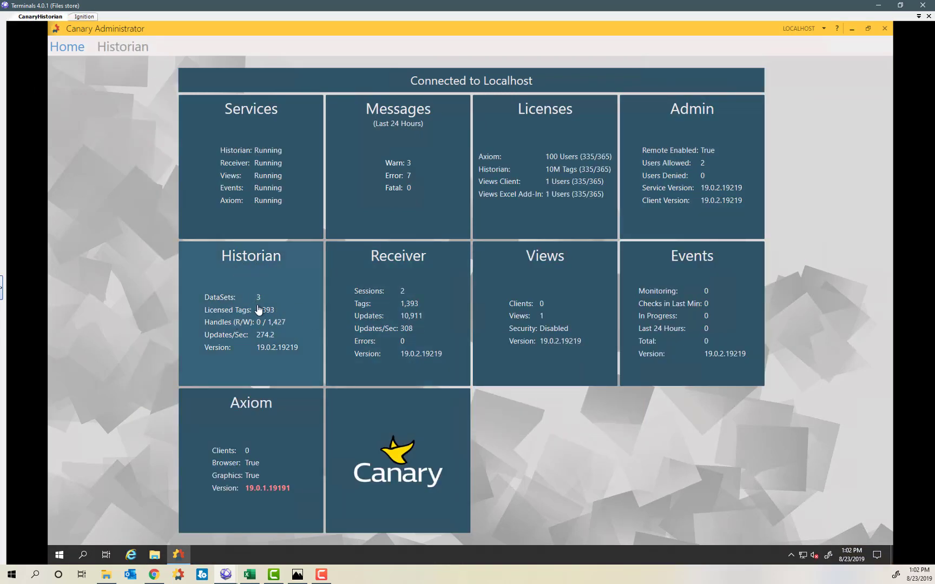
Open the Historian dataset overview and drill into the Demo1 dataset's files.
left_click(303, 308)
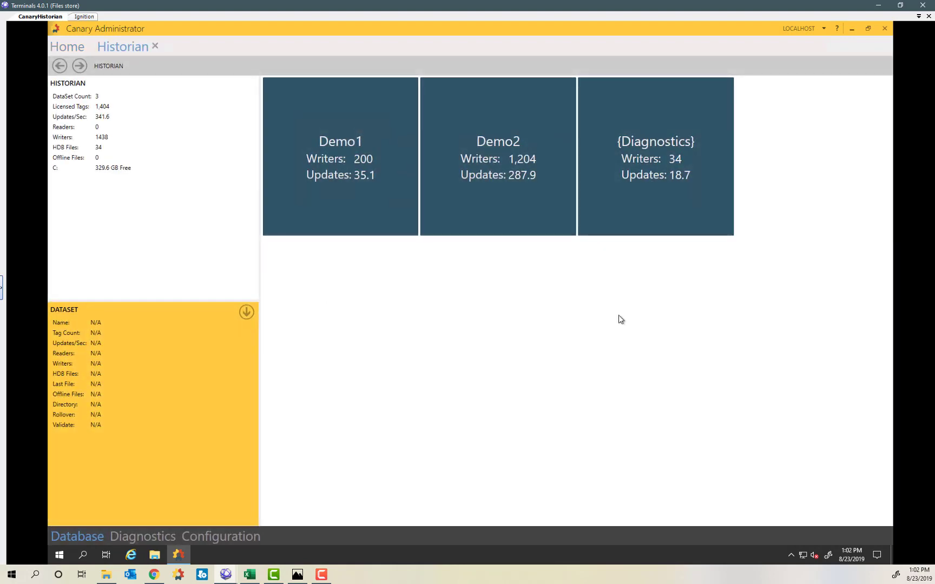
mouse_move(639, 172)
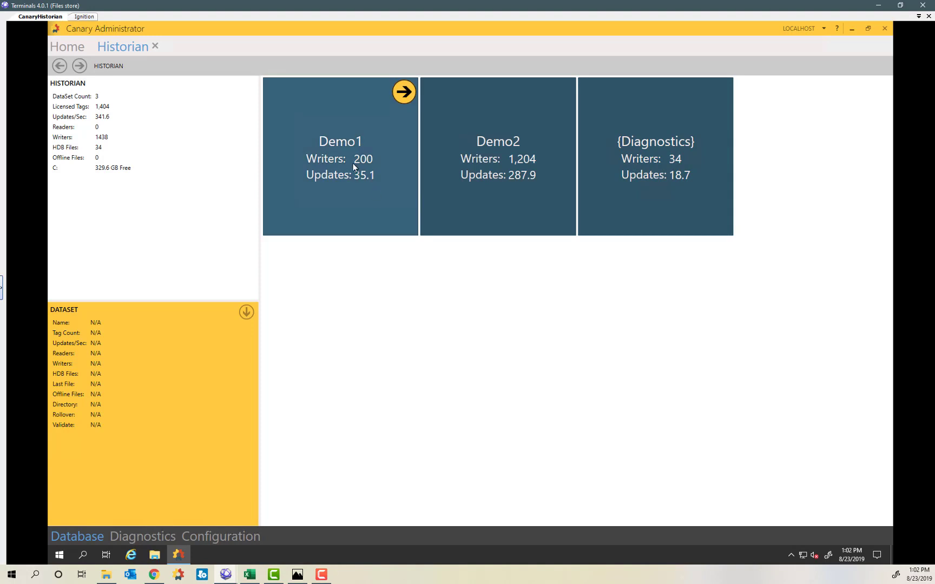
mouse_move(544, 154)
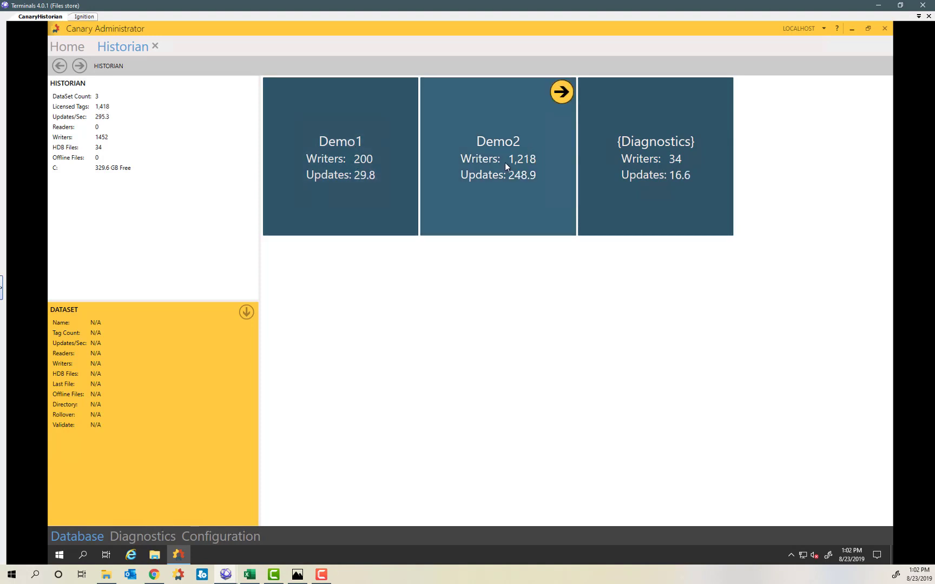
mouse_move(355, 166)
mouse_move(388, 185)
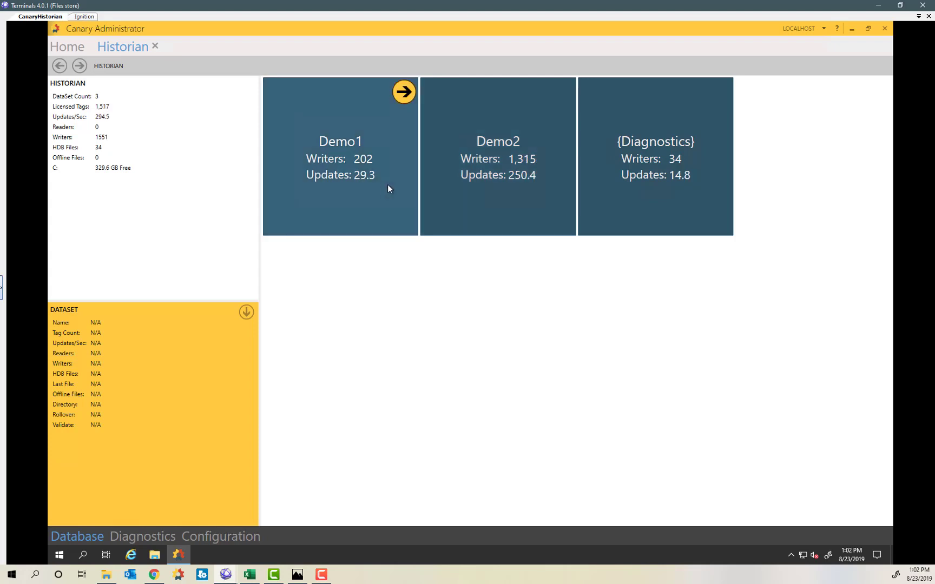
left_click(337, 189)
double_click(338, 190)
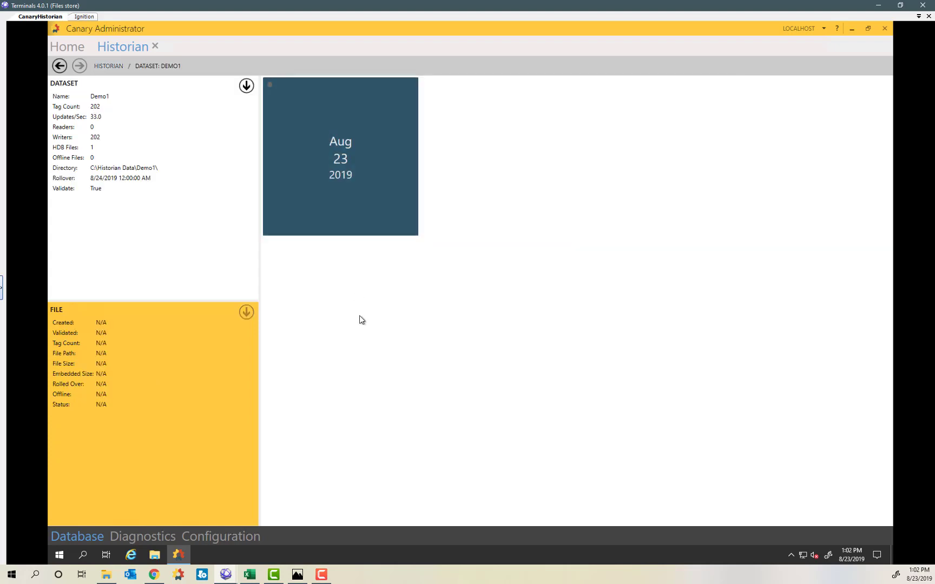
Open Demo1's Aug 23 2019 file and load the recorded ca001_lift a_gpm values.
mouse_move(363, 139)
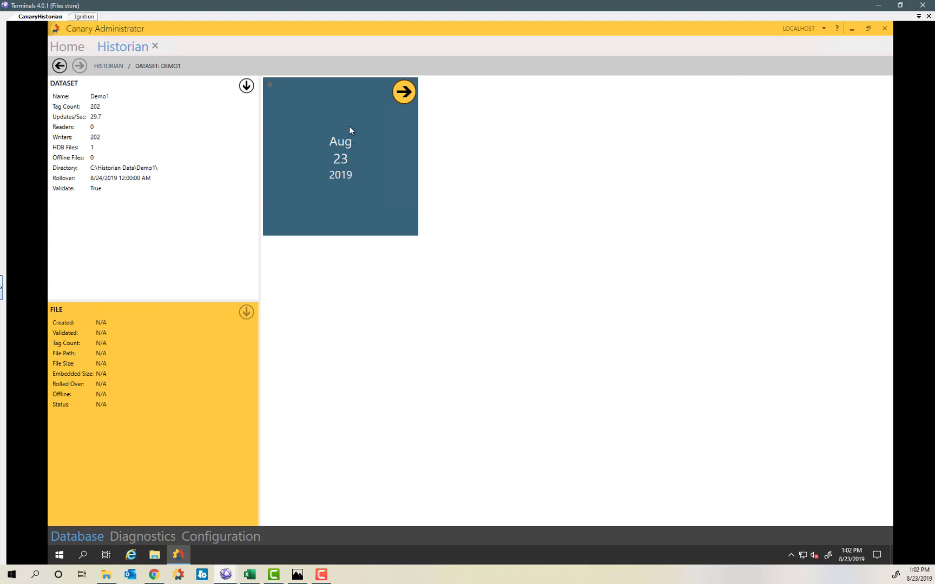
double_click(334, 182)
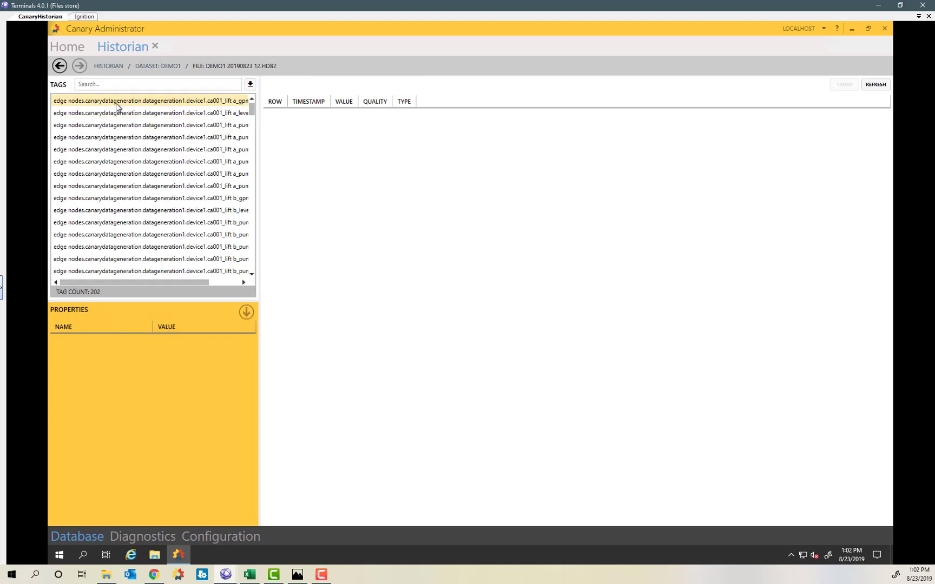
left_click_drag(262, 251, 364, 251)
left_click(110, 104)
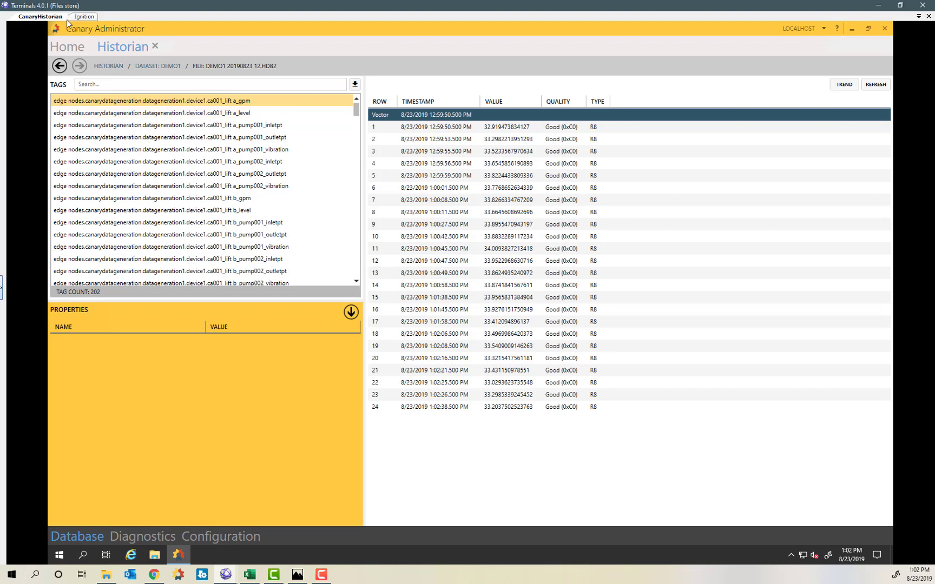
left_click(82, 17)
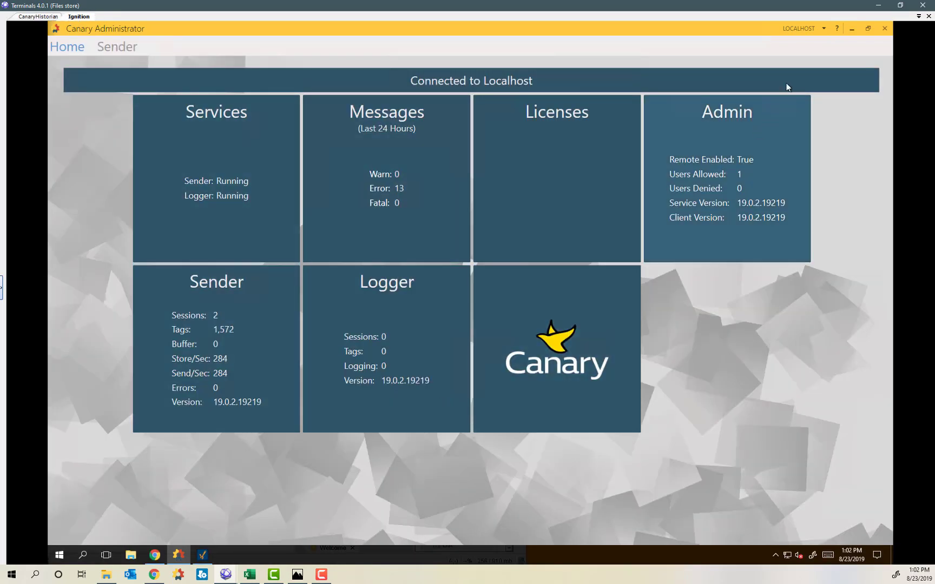
Select the CA001_LiftA_GPM tag at the top of Designer's Tag Browser, then return to Canary.
left_click(852, 29)
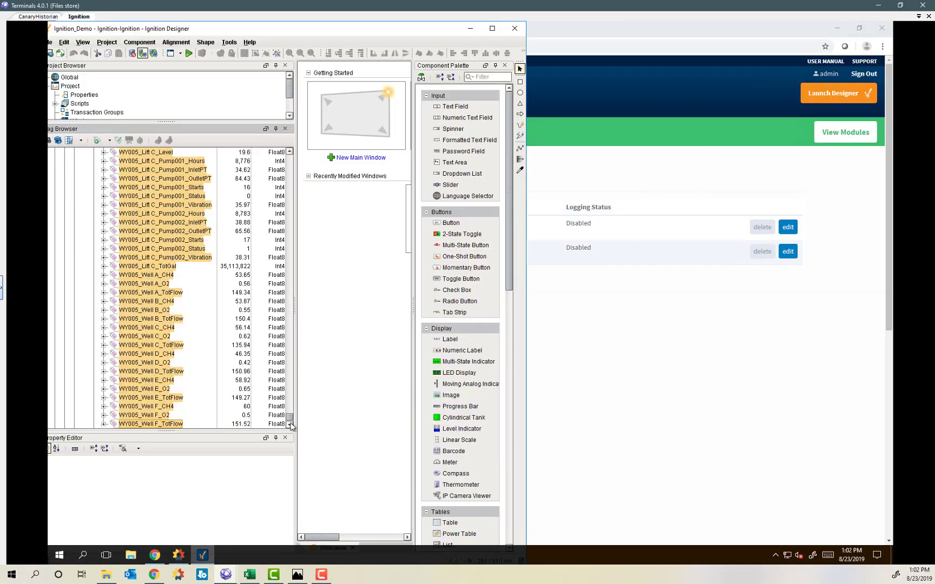
left_click_drag(291, 416, 285, 157)
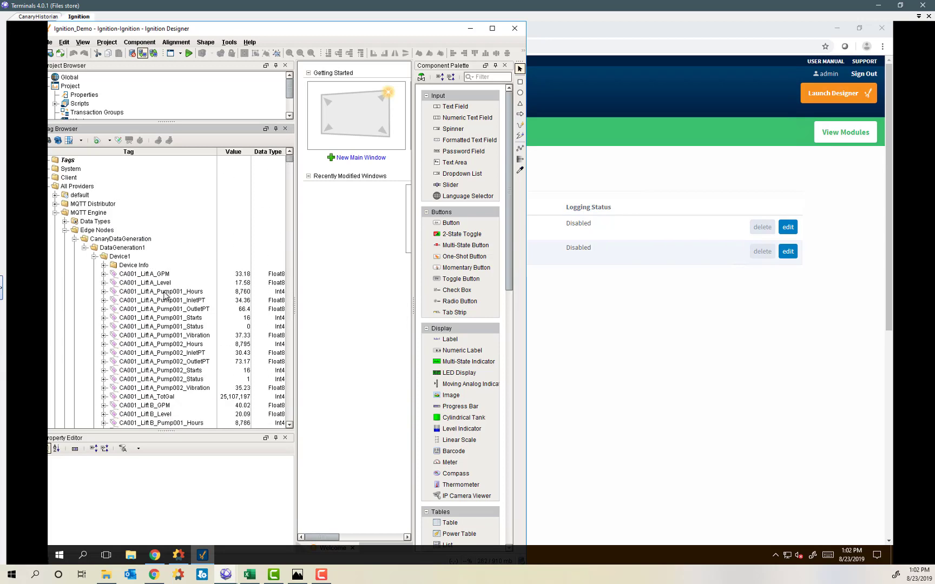
left_click(140, 275)
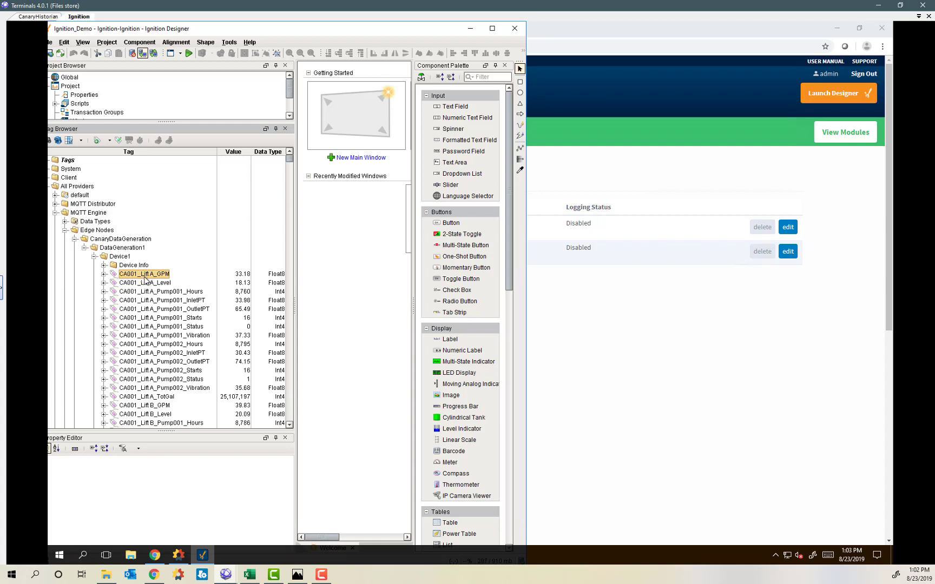
left_click(33, 17)
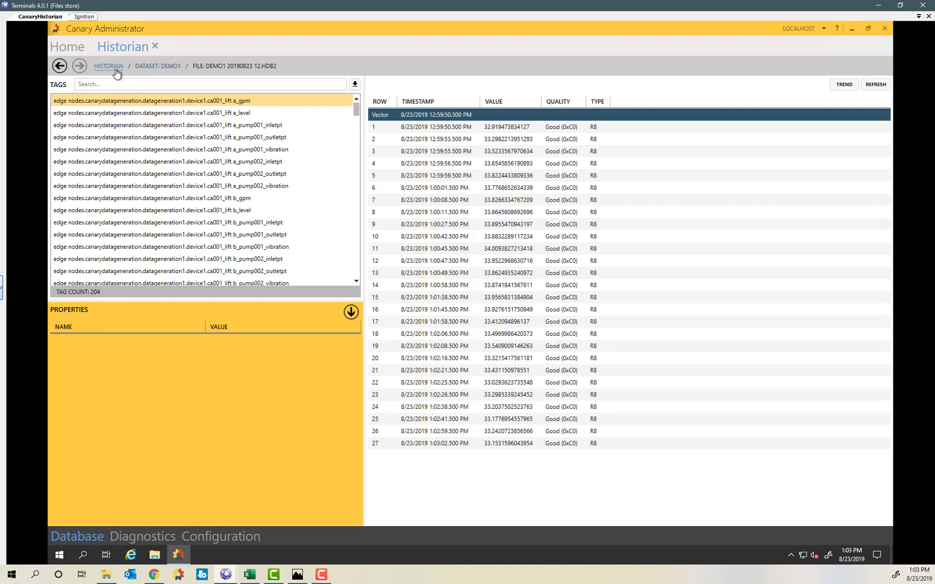
Inspect the Demo2 dataset's Aug 23 2019 file tags, then return to the dataset overview.
left_click(115, 67)
double_click(506, 161)
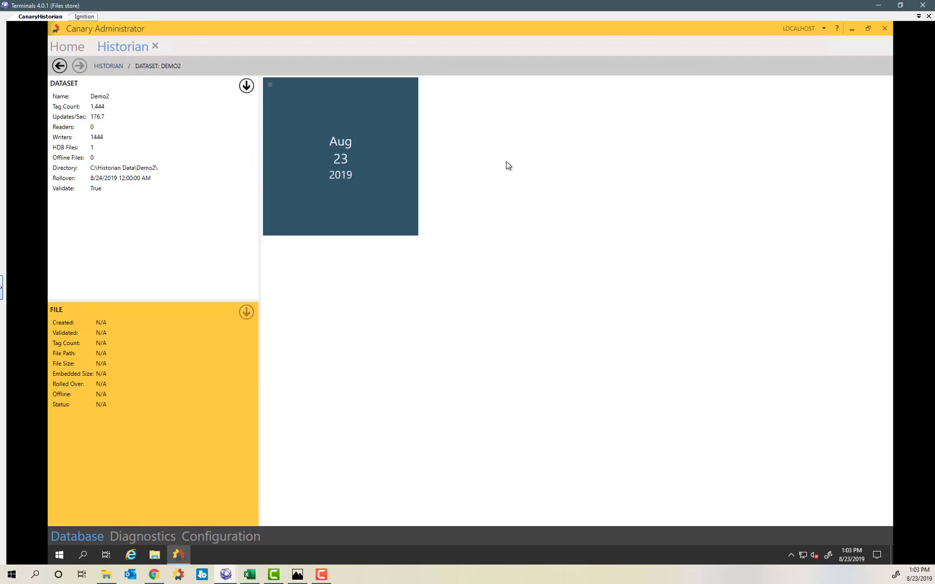
left_click(312, 154)
double_click(312, 154)
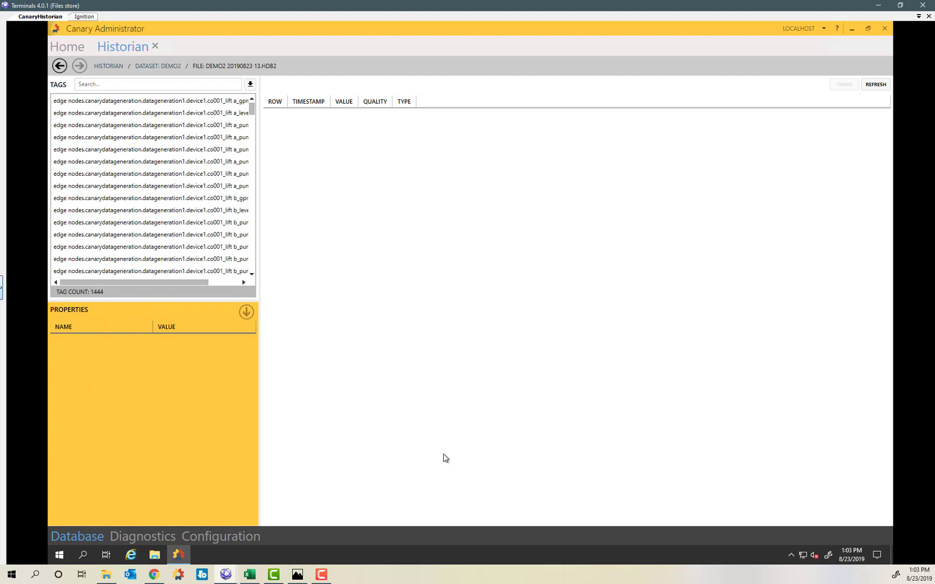
left_click(59, 65)
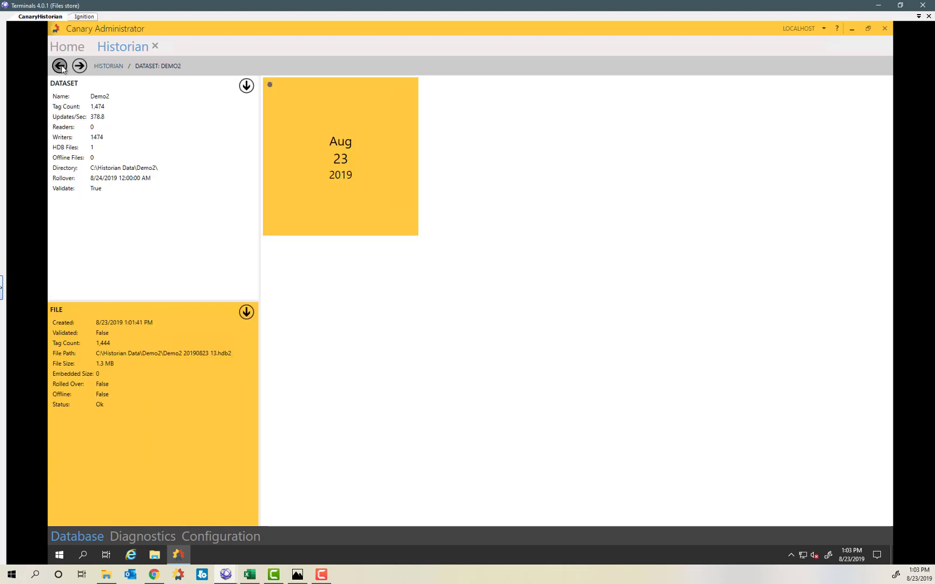
left_click(60, 66)
left_click(331, 188)
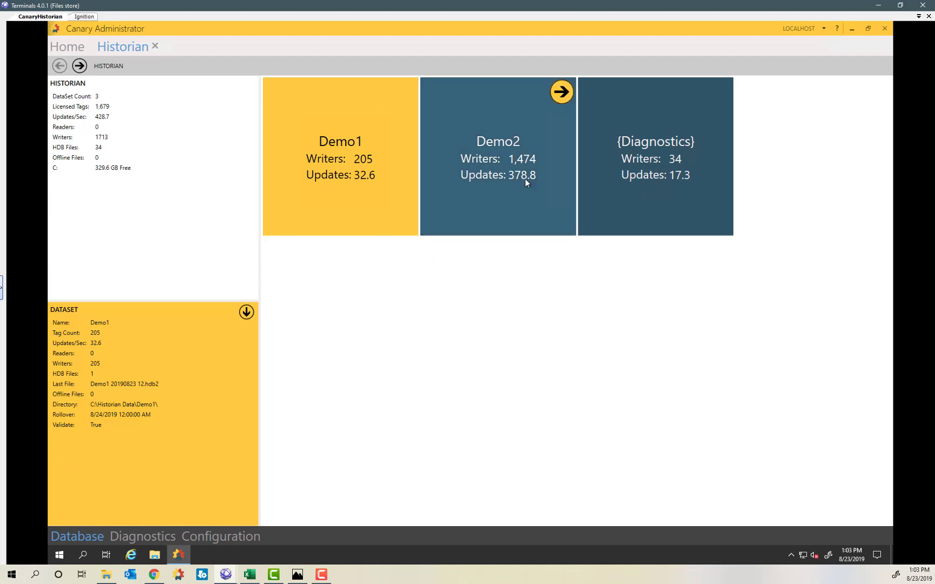
left_click(81, 18)
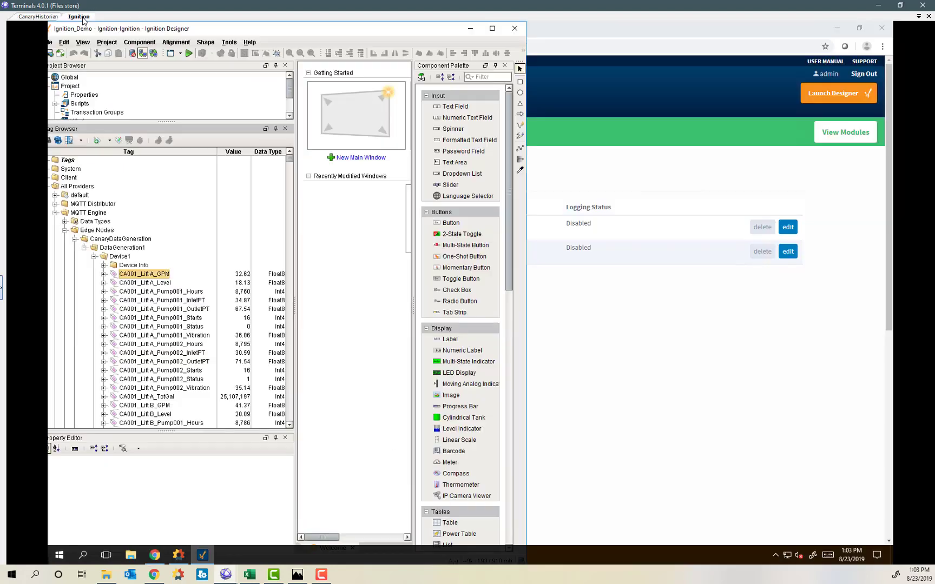
Maximize Designer and create an enlarged new main window.
left_click(492, 29)
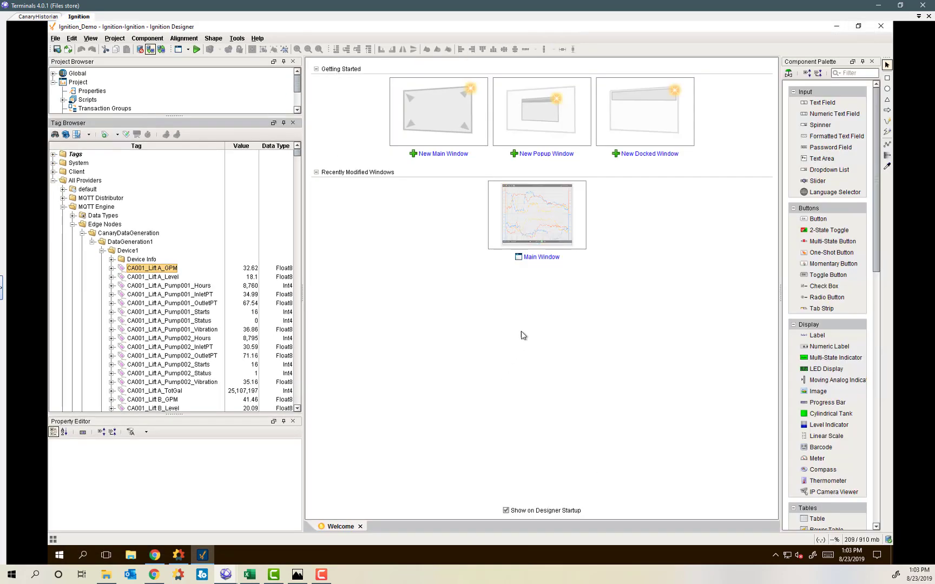
left_click(448, 123)
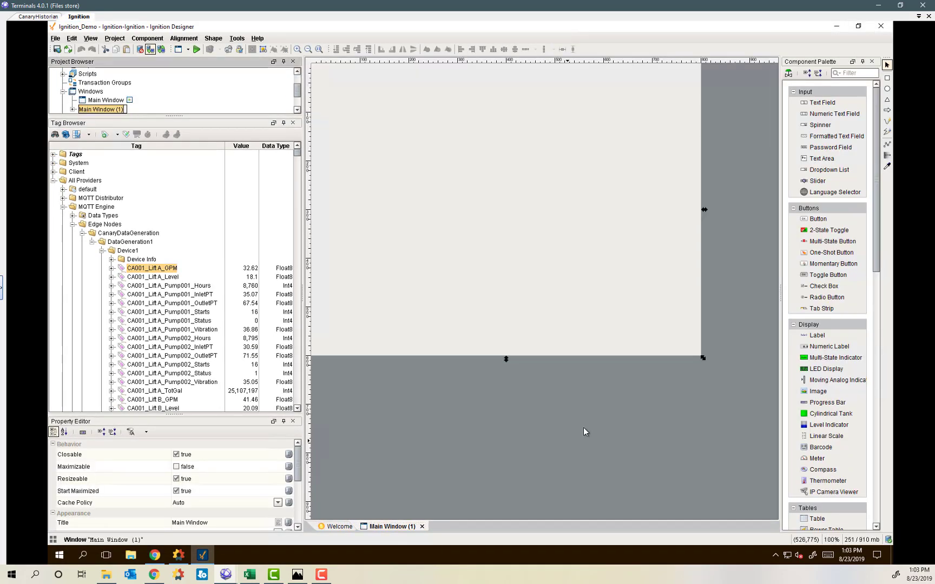
left_click_drag(702, 358, 769, 510)
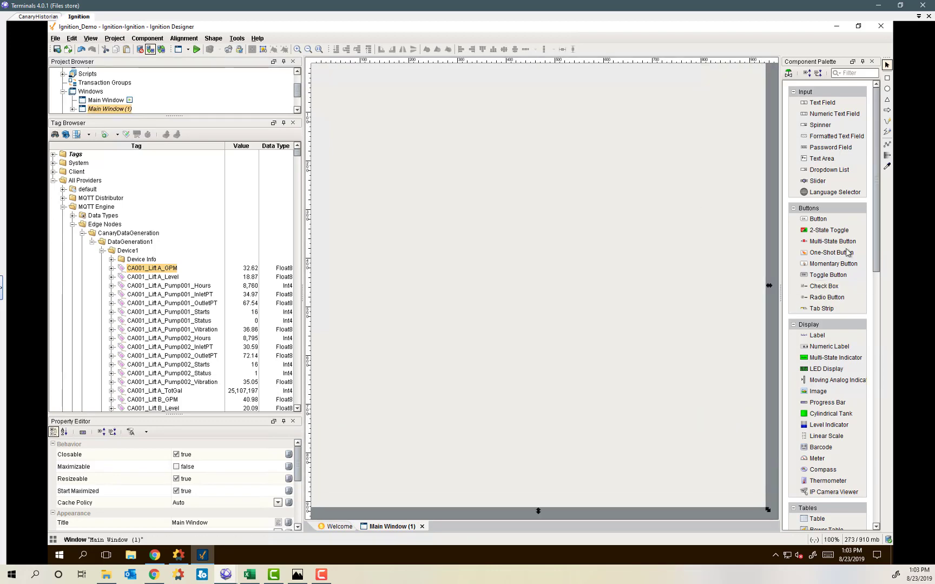
left_click_drag(877, 217, 891, 491)
Place a Canary Viewer on the window and stretch it to fill most of the canvas.
left_click(823, 517)
left_click_drag(826, 516, 322, 84)
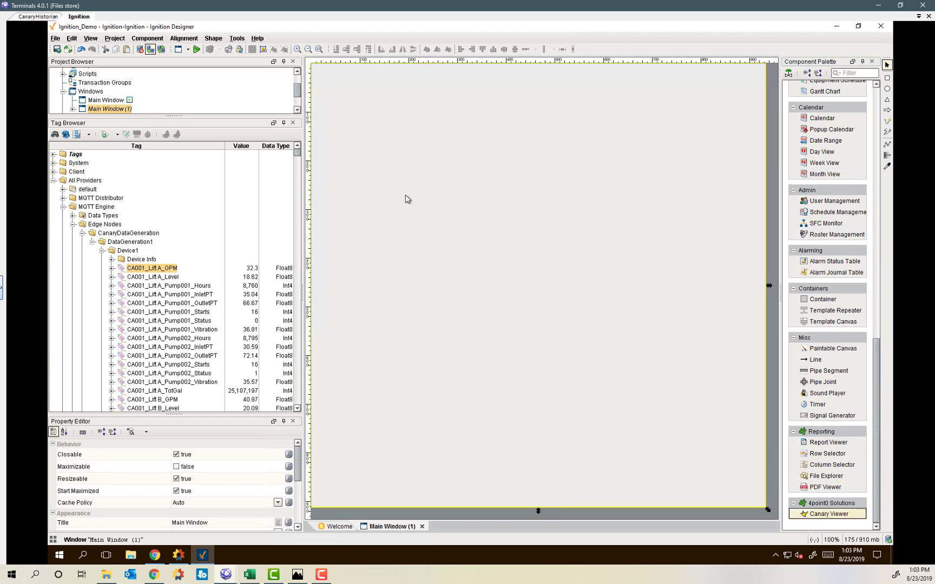
left_click_drag(518, 280, 748, 494)
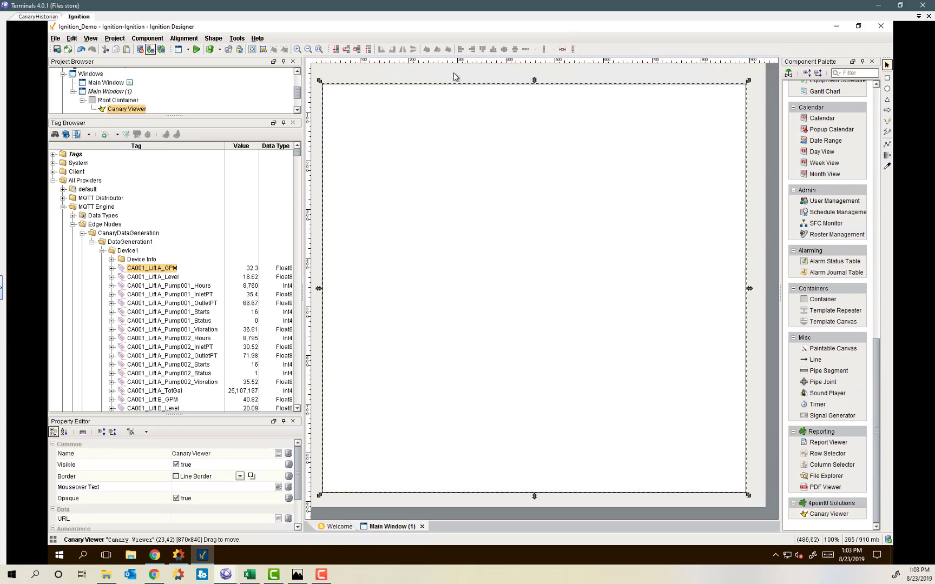
left_click_drag(177, 391, 177, 247)
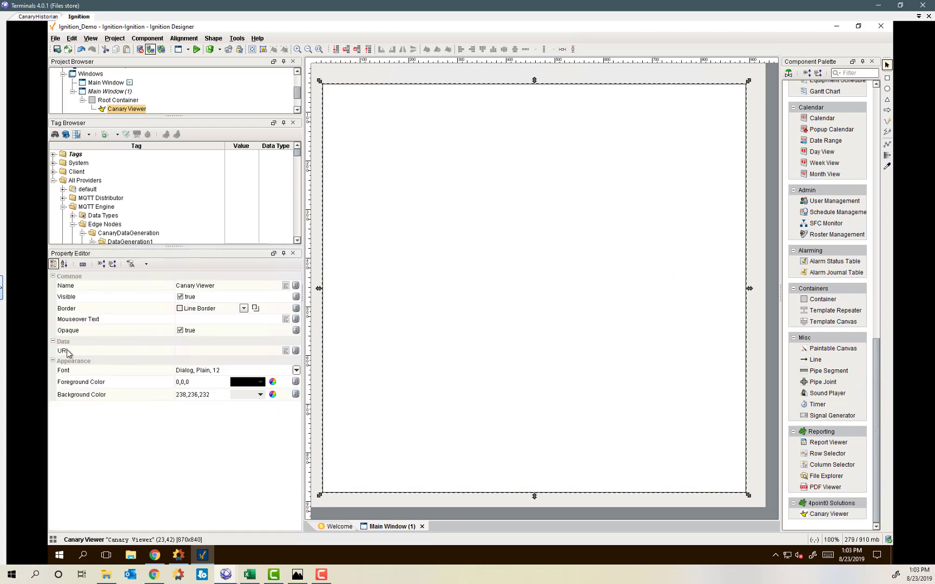
left_click(195, 354)
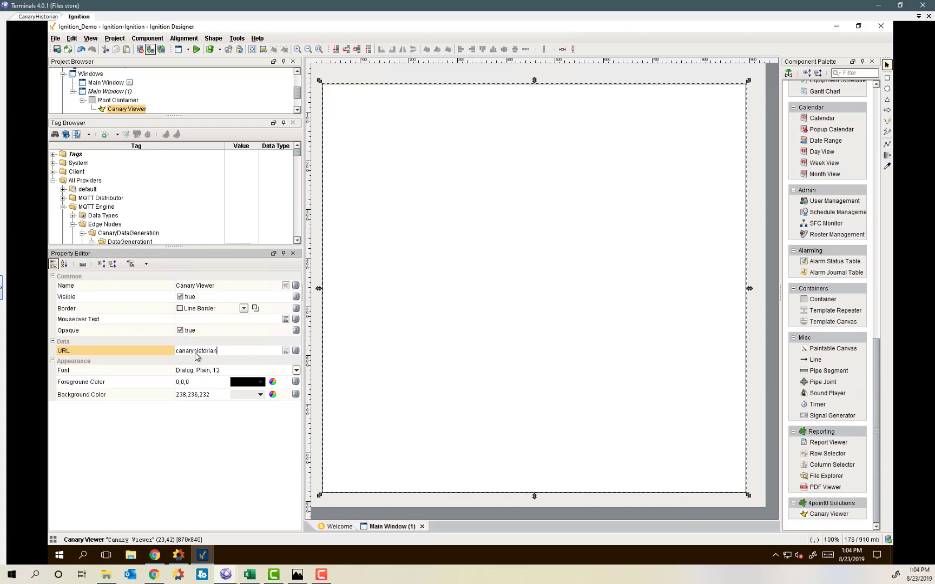
key("Return")
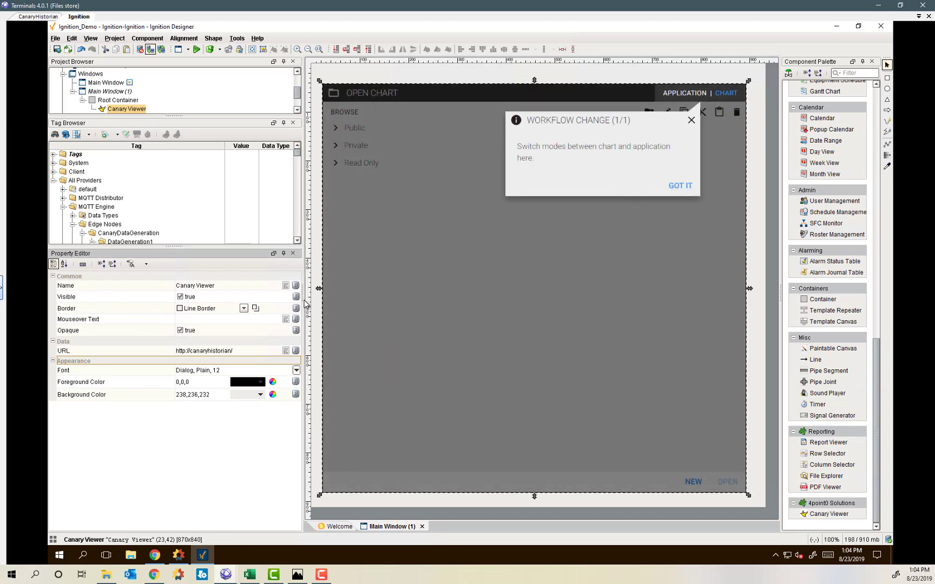
left_click_drag(303, 297, 184, 297)
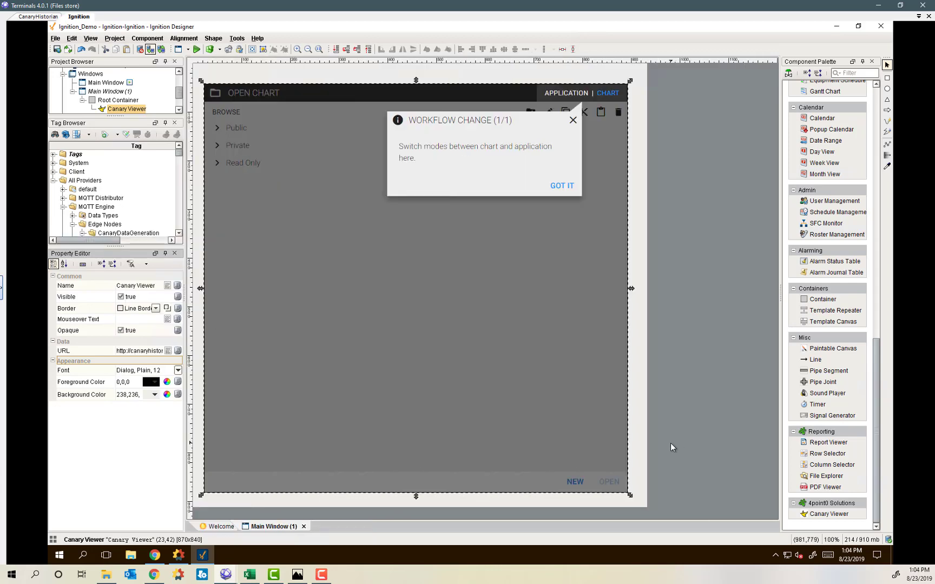
left_click(196, 49)
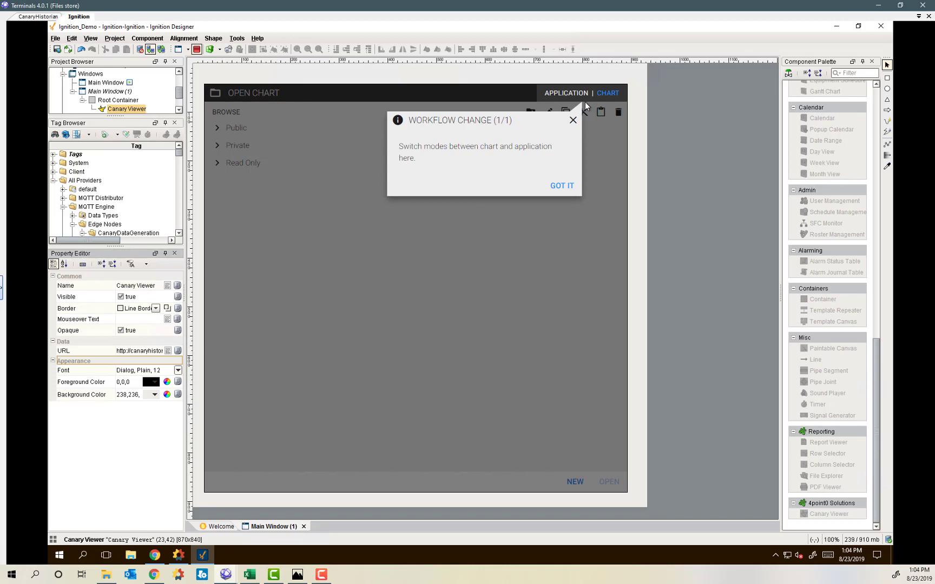
left_click(563, 185)
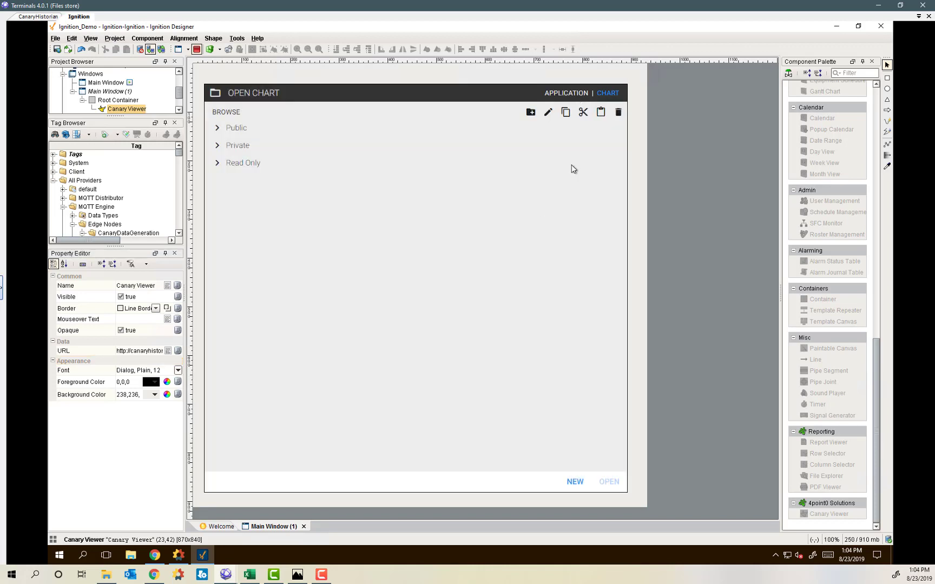
Start a new chart and search the CanaryHistorian Demo1 tags for 'gpm' in Add Trends.
left_click(574, 483)
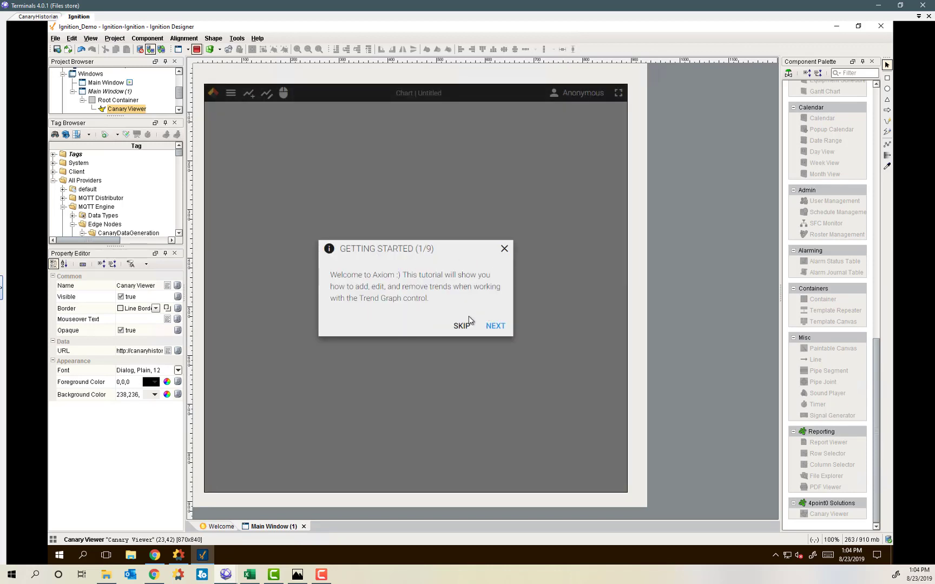
left_click(505, 253)
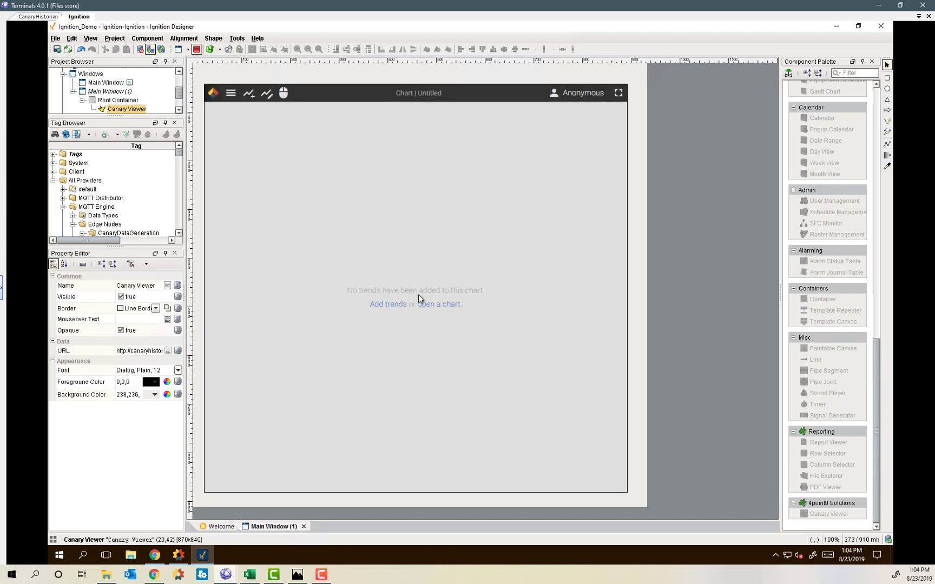
left_click(386, 304)
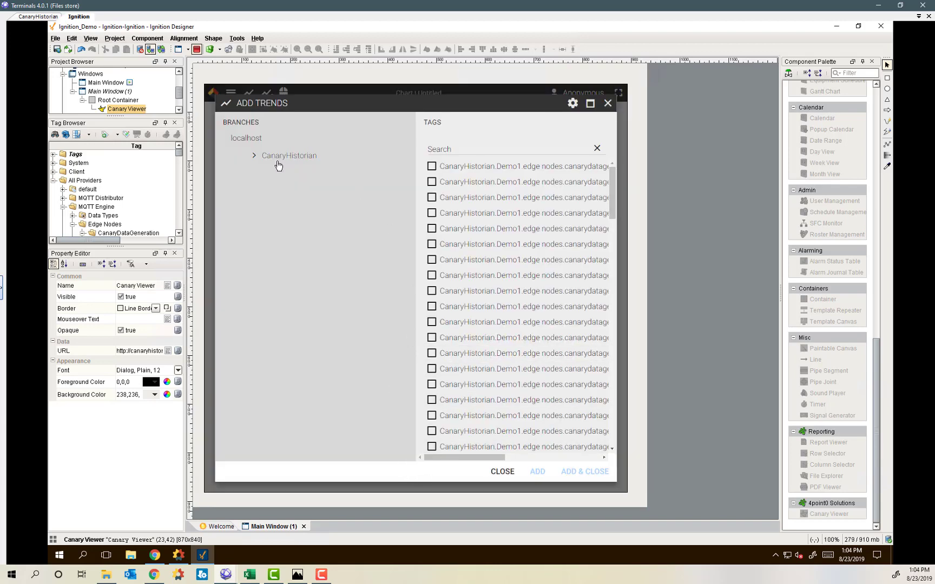
left_click(253, 157)
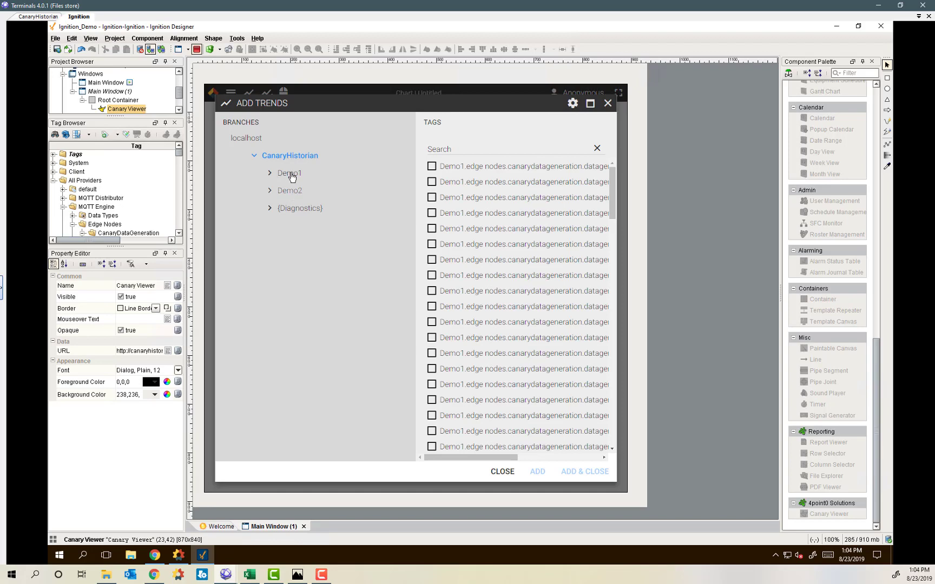
left_click(291, 176)
left_click_drag(468, 456, 561, 457)
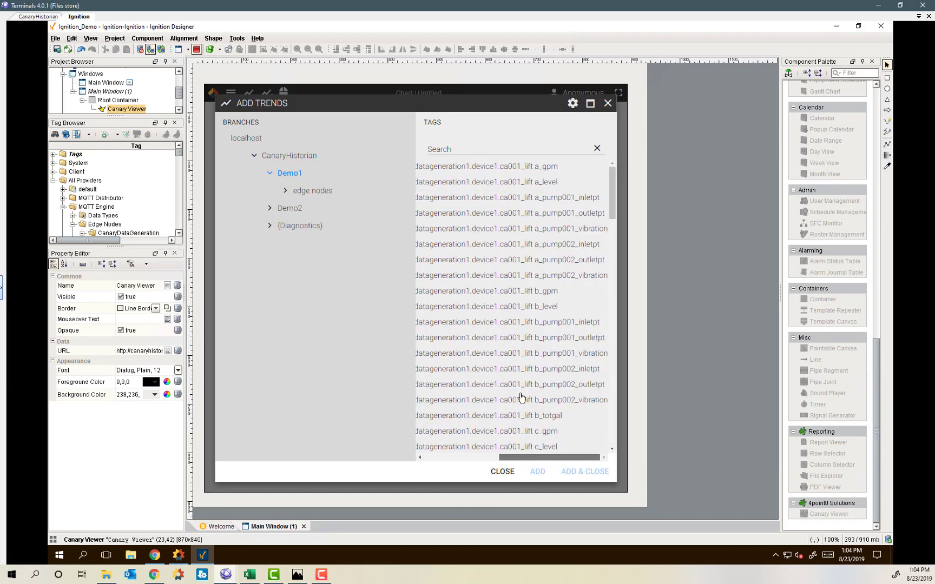
left_click(471, 146)
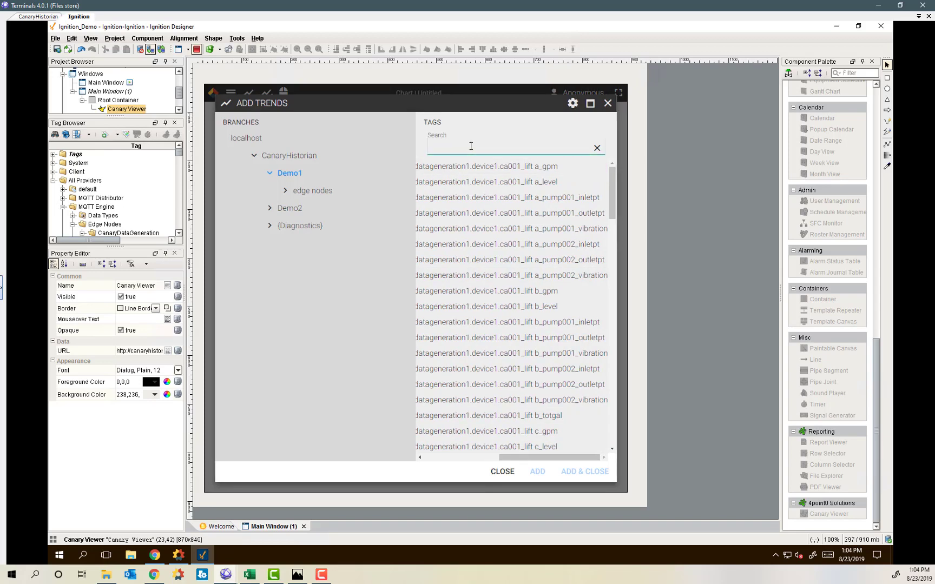
type("gpm")
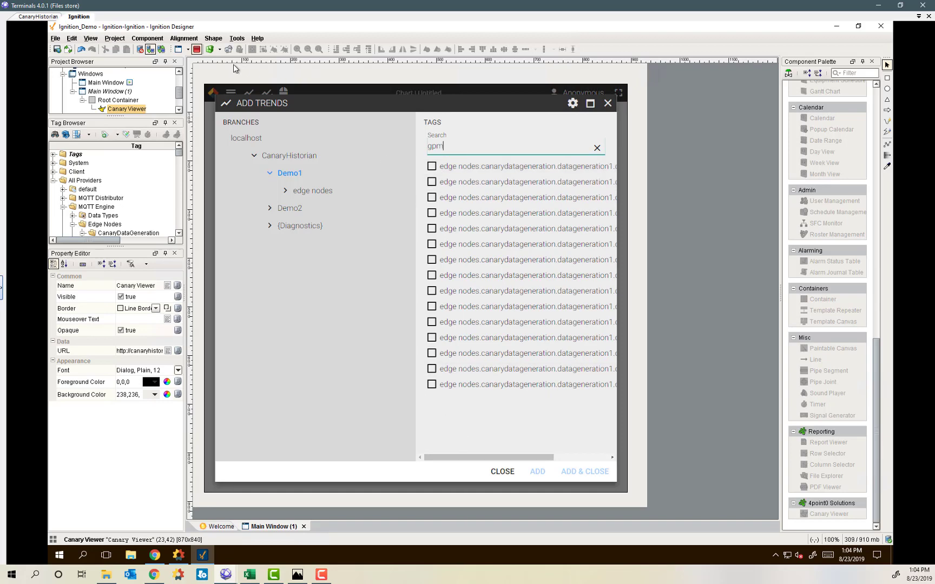
Widen the Canary Viewer to the window's right edge and return to preview.
left_click(197, 50)
left_click(665, 300)
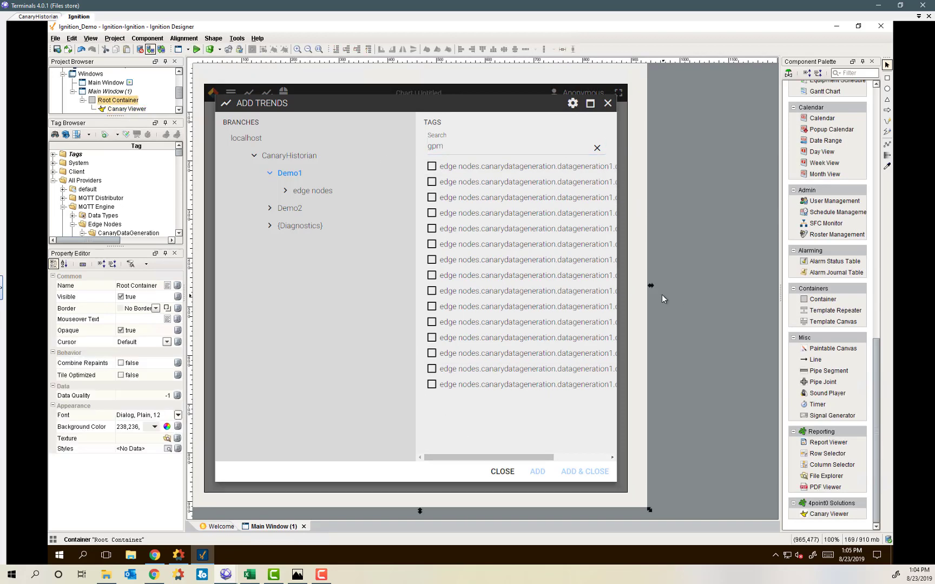
left_click_drag(651, 287, 739, 283)
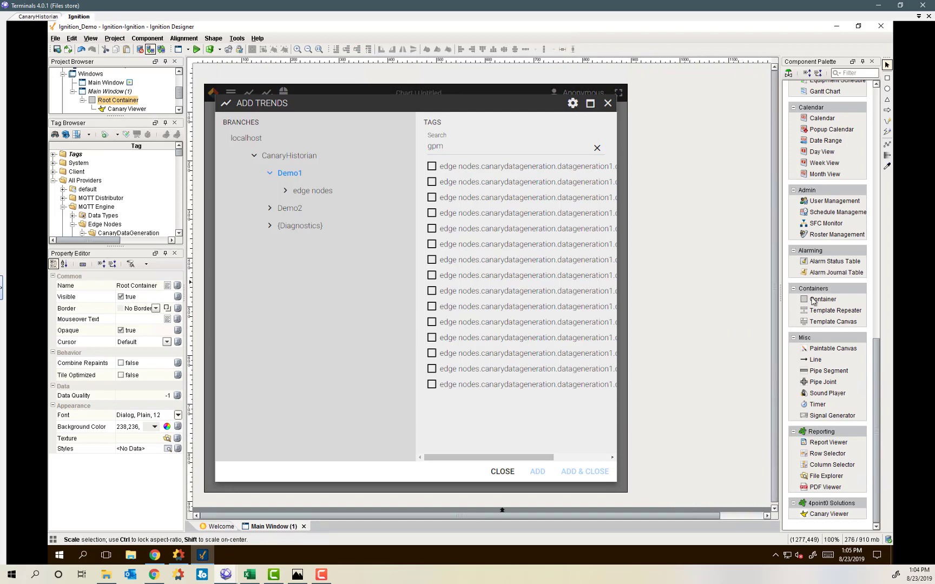
left_click(606, 389)
left_click_drag(632, 289, 762, 289)
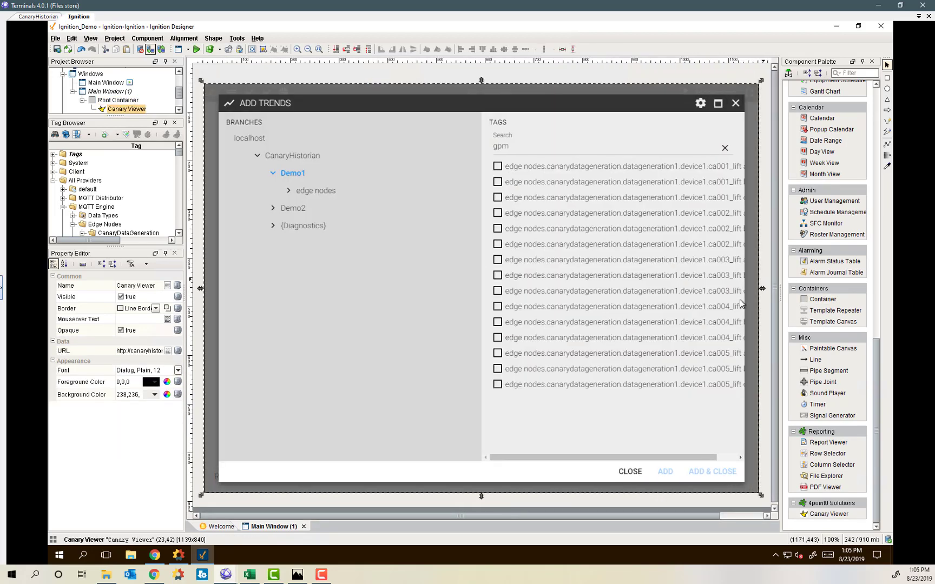
left_click(196, 50)
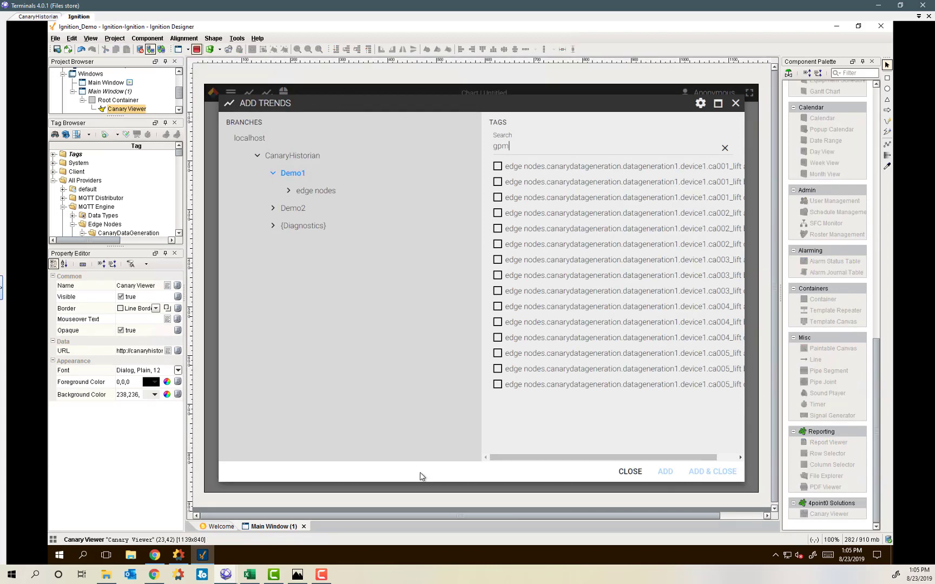
Add ca001_lift a, b, c and ca002_lift a gpm tags as trends on the chart.
left_click_drag(538, 458, 549, 458)
left_click(498, 166)
left_click(499, 183)
left_click(498, 198)
left_click(498, 213)
left_click(703, 473)
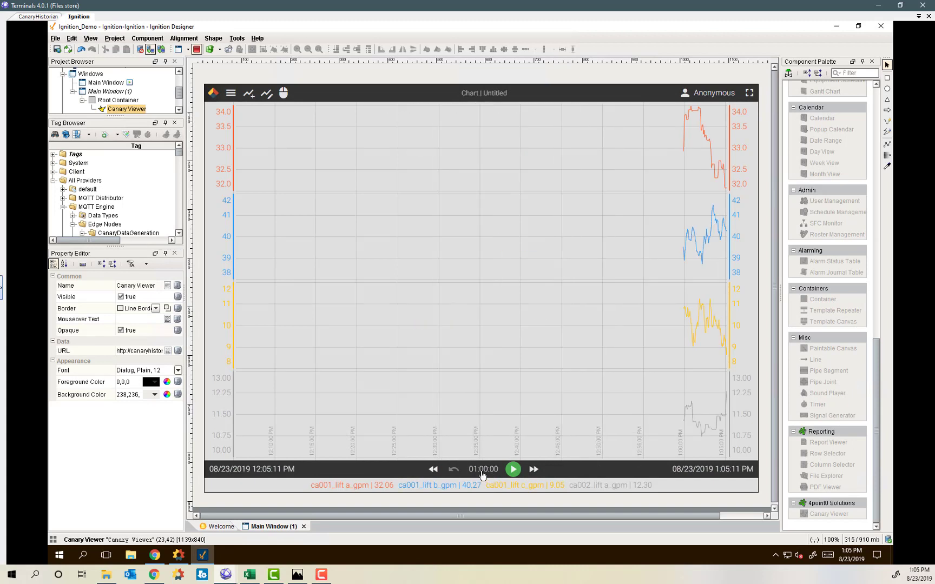
Turn on live updating and set the chart timespan to the last 5 minutes.
left_click(509, 471)
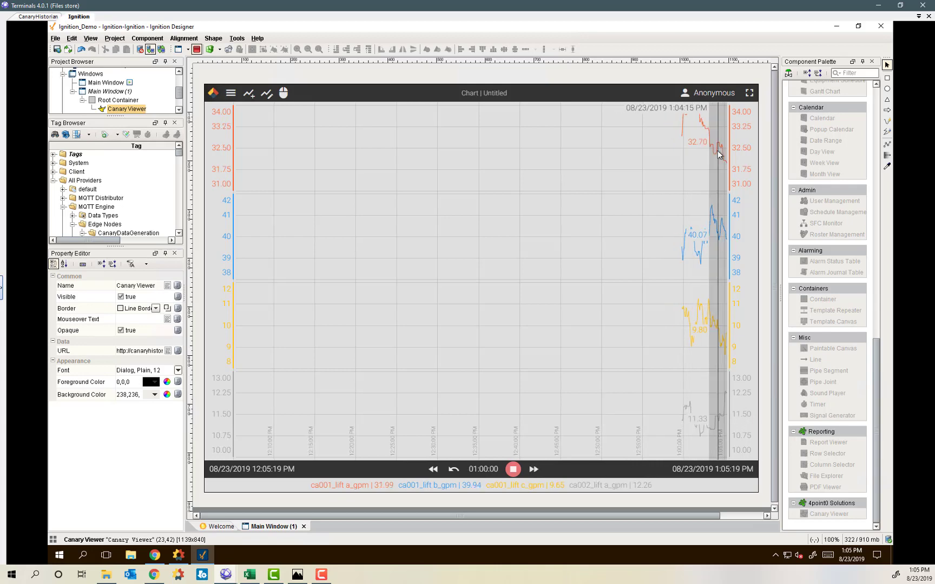
left_click(479, 468)
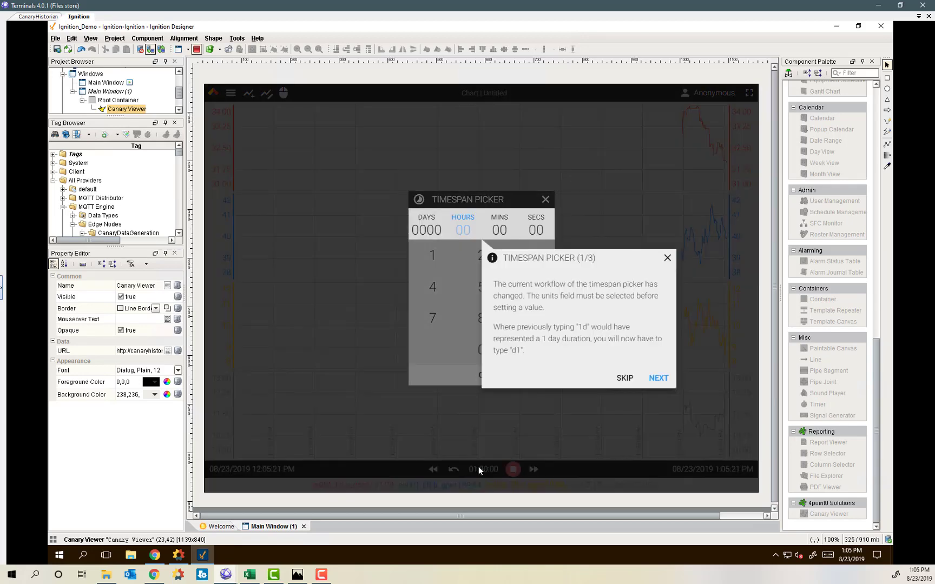
left_click(665, 259)
left_click(500, 230)
left_click(481, 286)
left_click(535, 375)
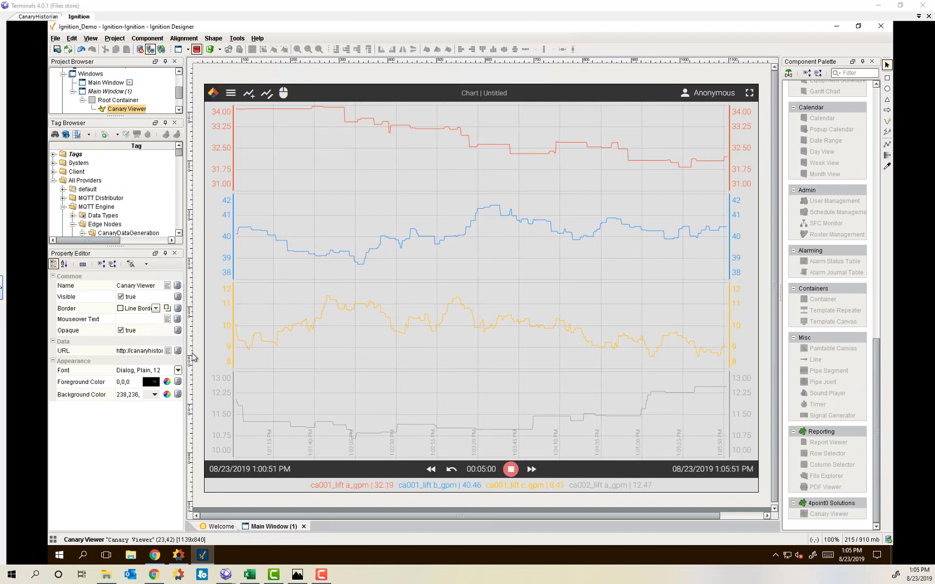
Select and edit the end of the Canary Viewer's URL property.
left_click(132, 352)
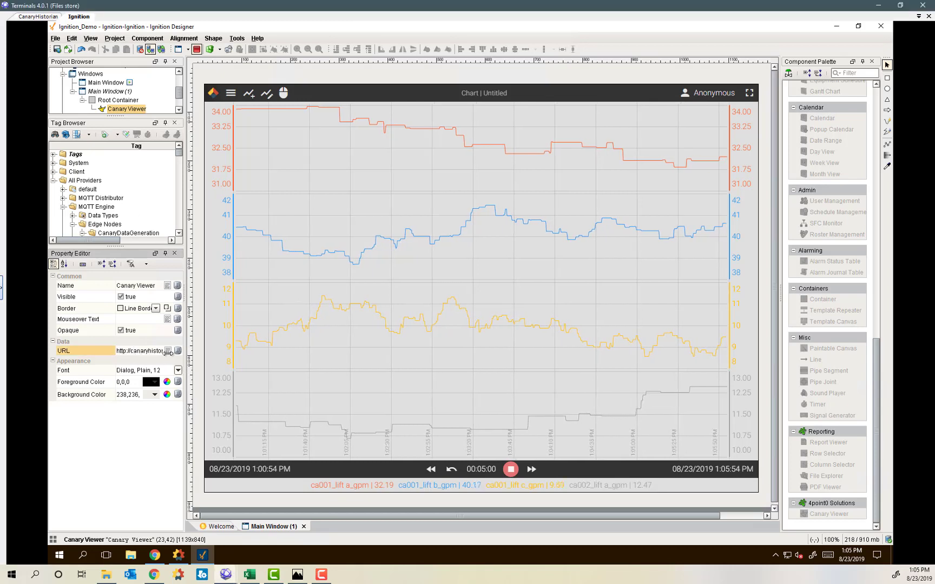
left_click_drag(130, 353, 184, 355)
left_click(162, 352)
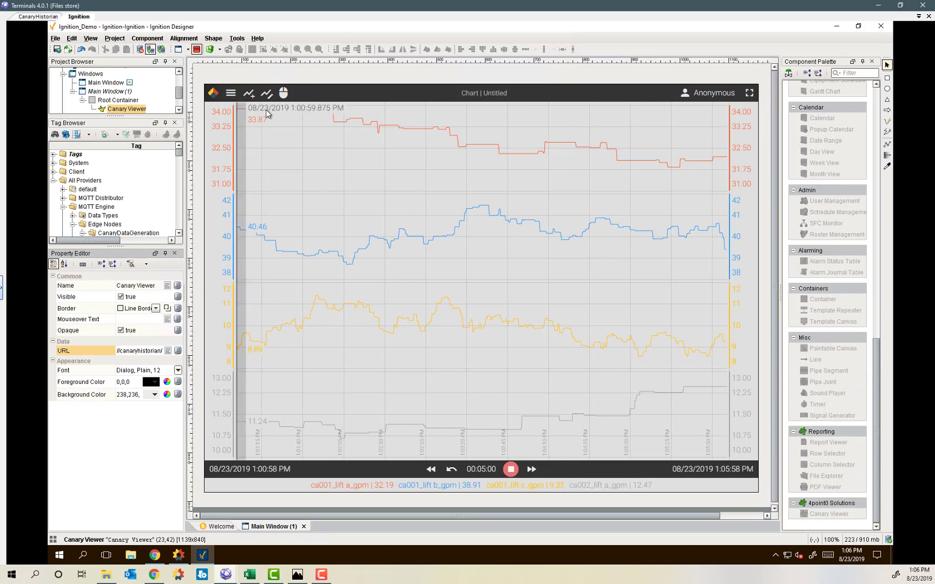
left_click(230, 93)
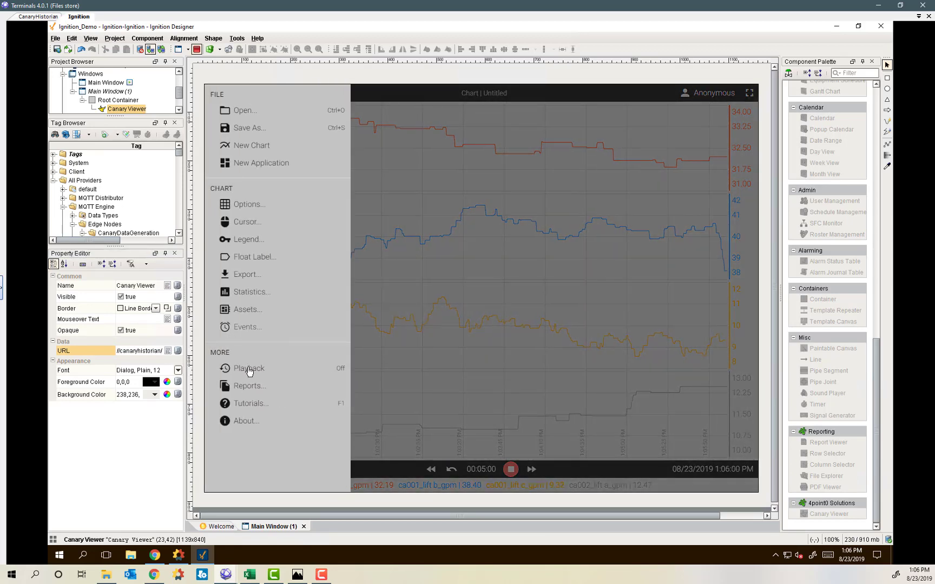
Open the URL Parameters tutorial from the chart viewer's Tutorials list.
left_click(257, 403)
scroll(360, 276, "down", 5)
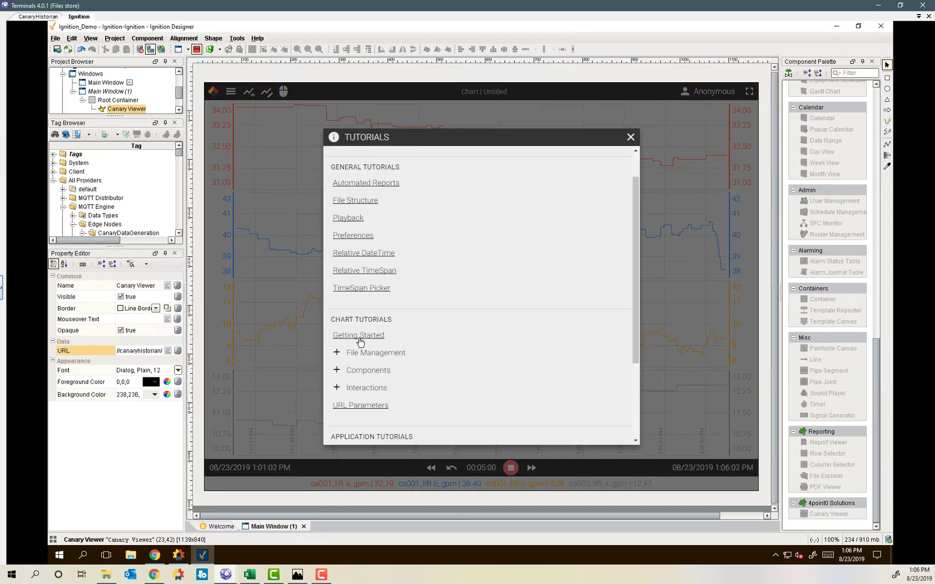
left_click(362, 332)
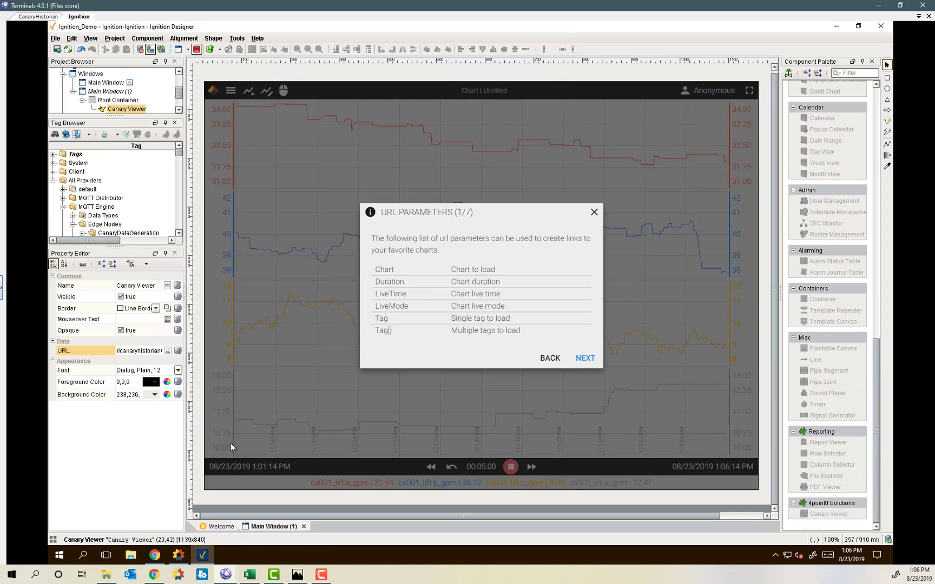
Page through the Chart, Duration, LiveTime, LiveMode and Tag parameter pages, then close the tutorial.
left_click(589, 362)
left_click(583, 339)
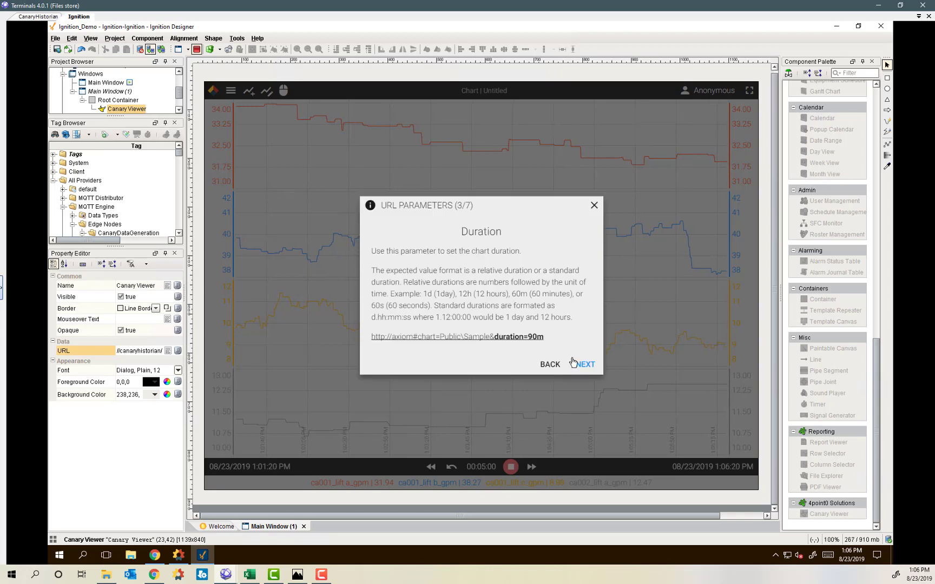
left_click(587, 363)
left_click(586, 350)
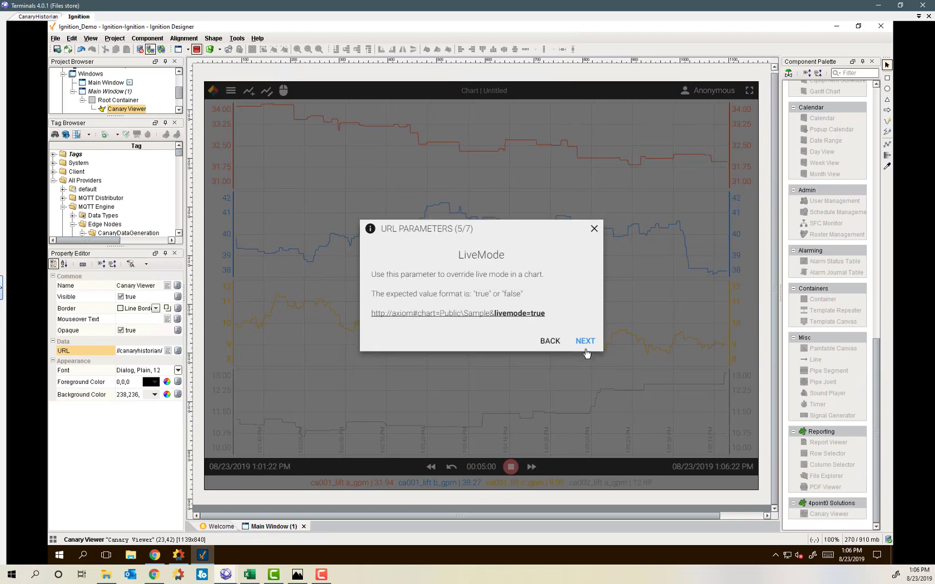
left_click(586, 341)
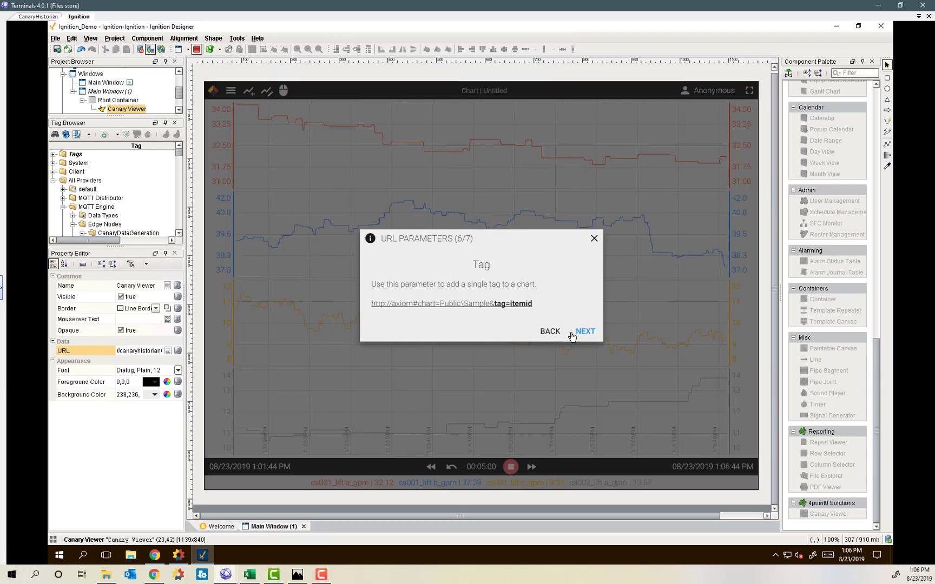
left_click(594, 238)
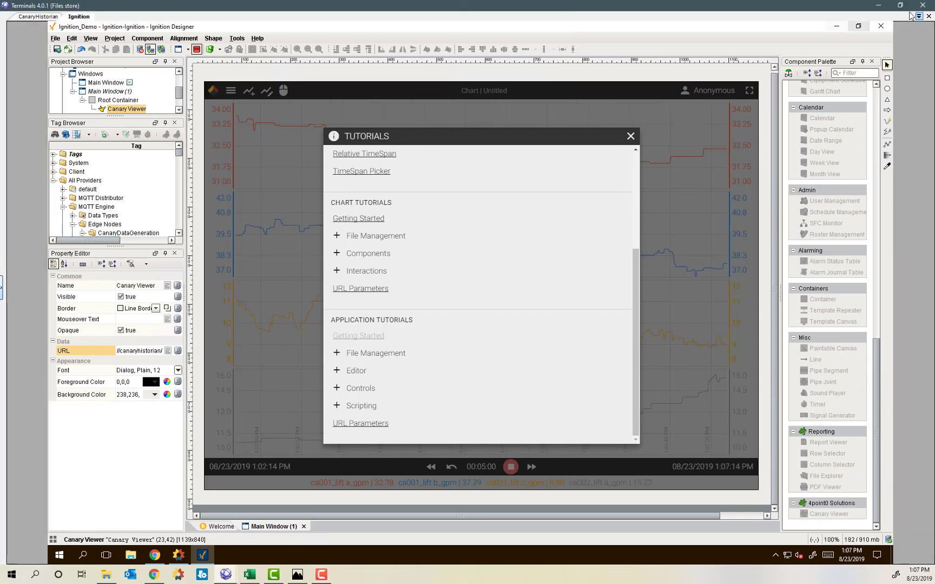
Close the remote session, File Explorer, browser and remote desktop windows.
left_click(878, 5)
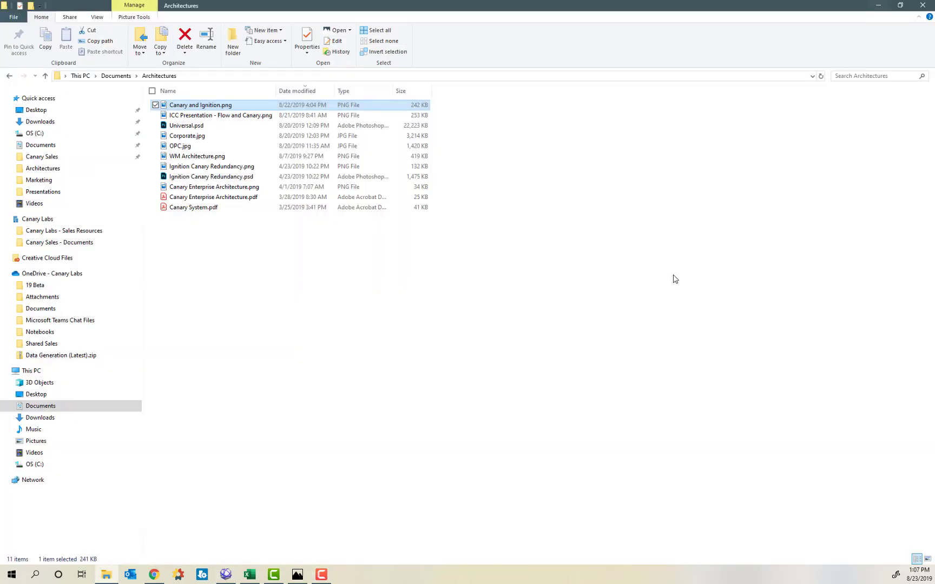
left_click(931, 4)
left_click(923, 5)
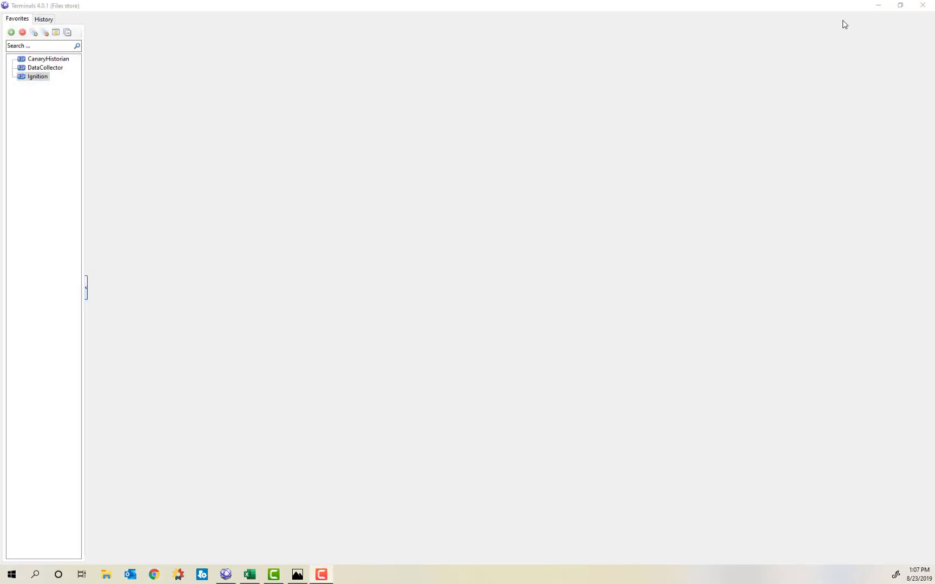
left_click(923, 5)
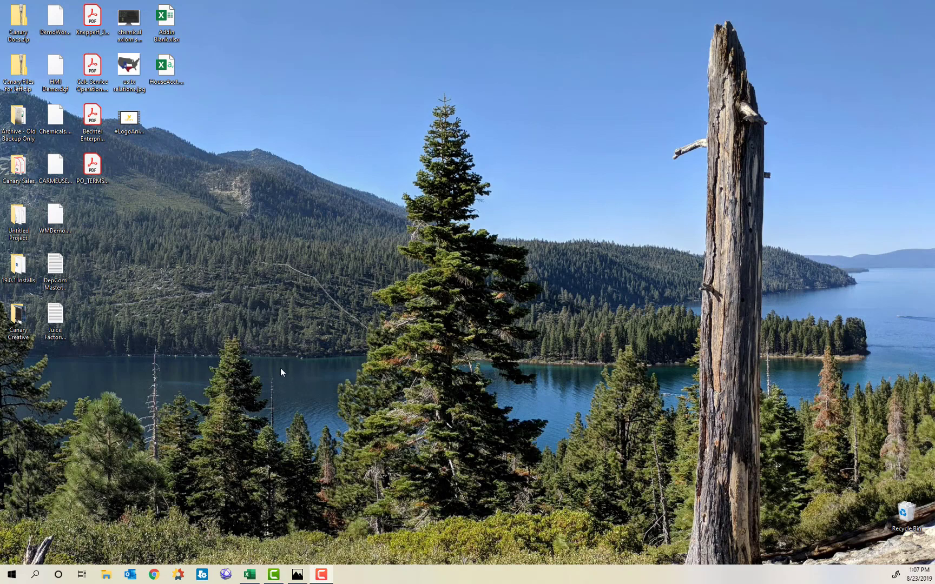
Launch Chrome and go to the local Ignition Gateway at localhost:8088.
left_click(153, 574)
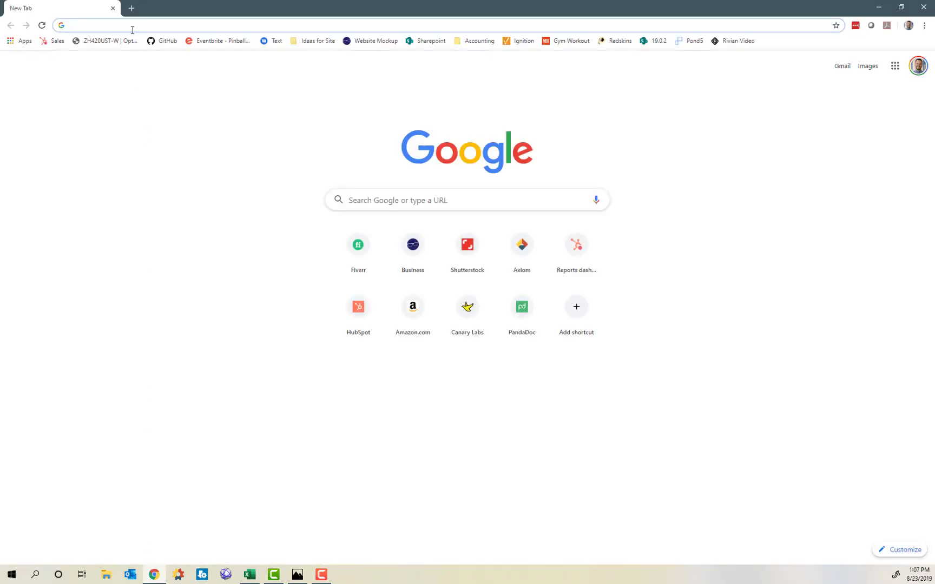
type("localhost:8088")
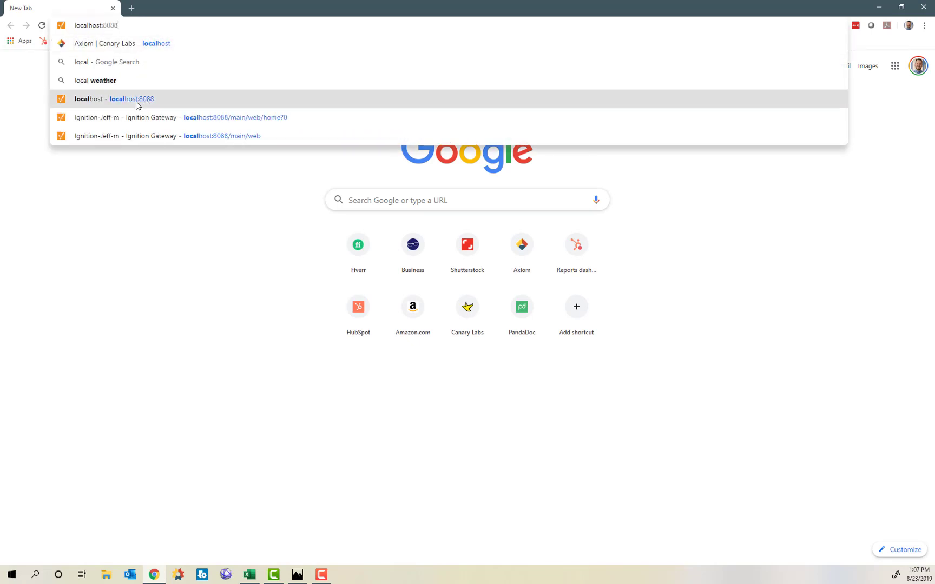
left_click(135, 102)
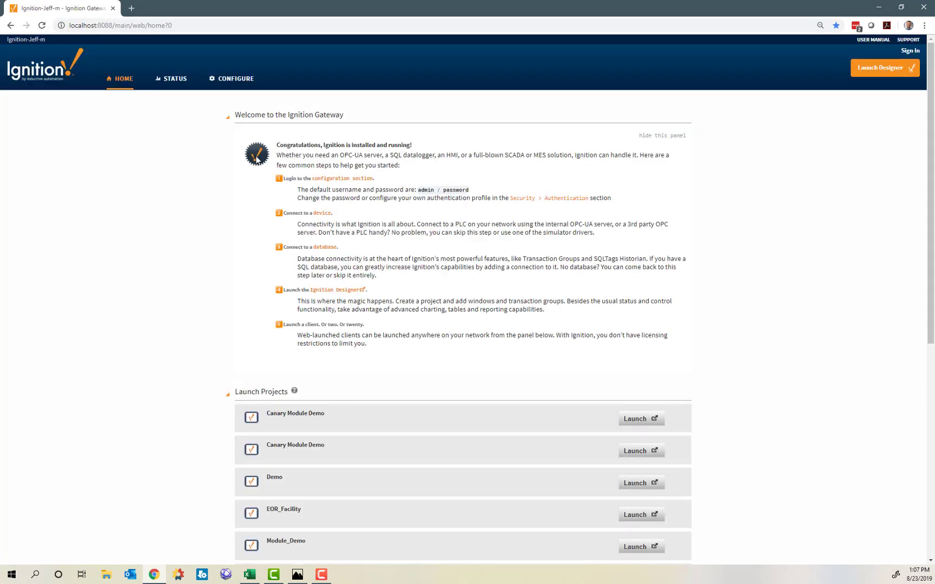
Sign in to the Gateway's Configure section as admin with the account password.
left_click(233, 80)
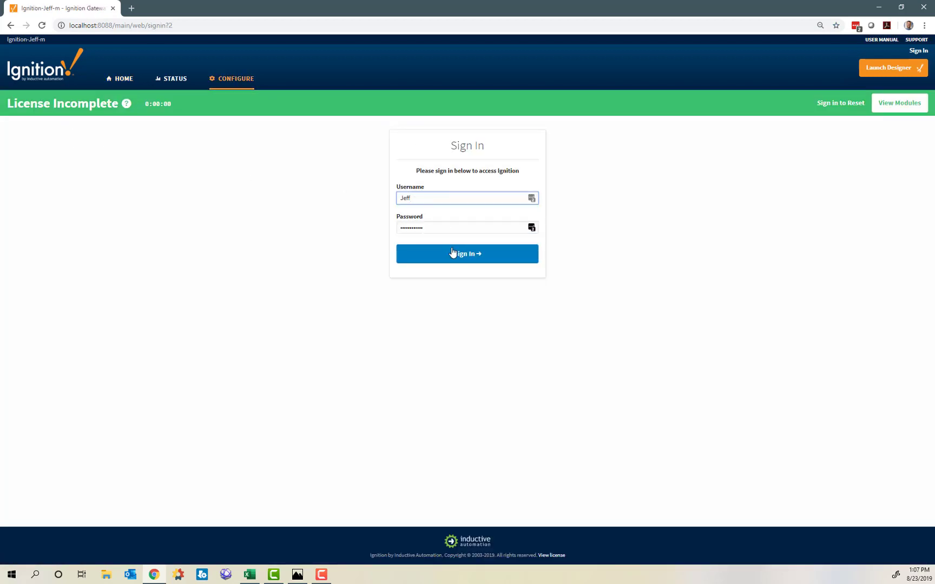
left_click_drag(412, 198, 291, 196)
type("admin")
key("Tab")
type("pass")
key("Return")
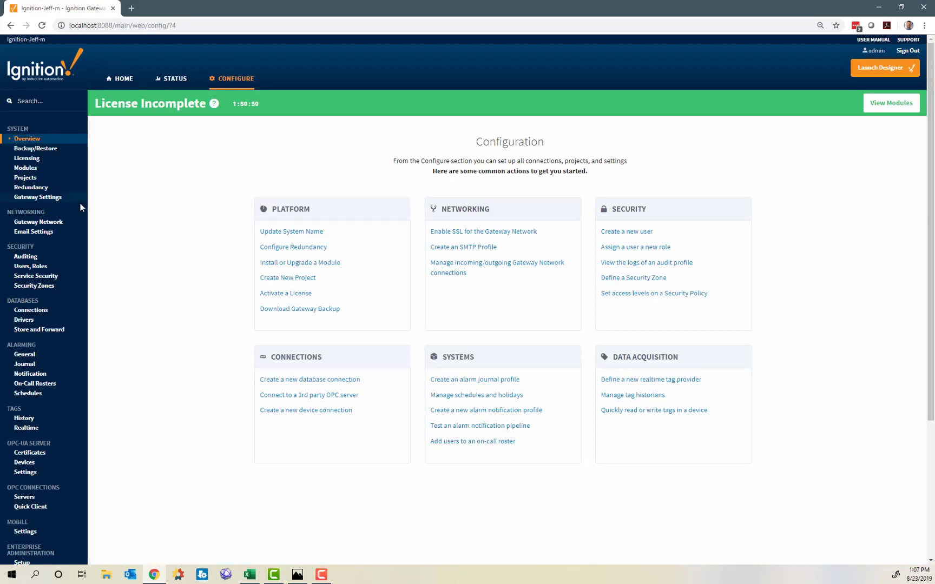
Go to Tags > History to list the historical tag providers.
left_click(25, 168)
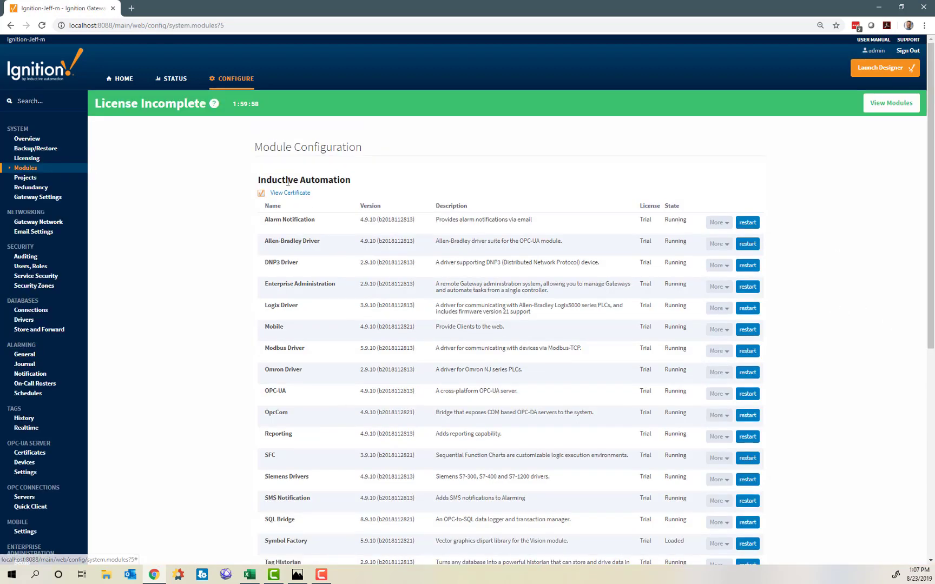
scroll(292, 305, "down", 2)
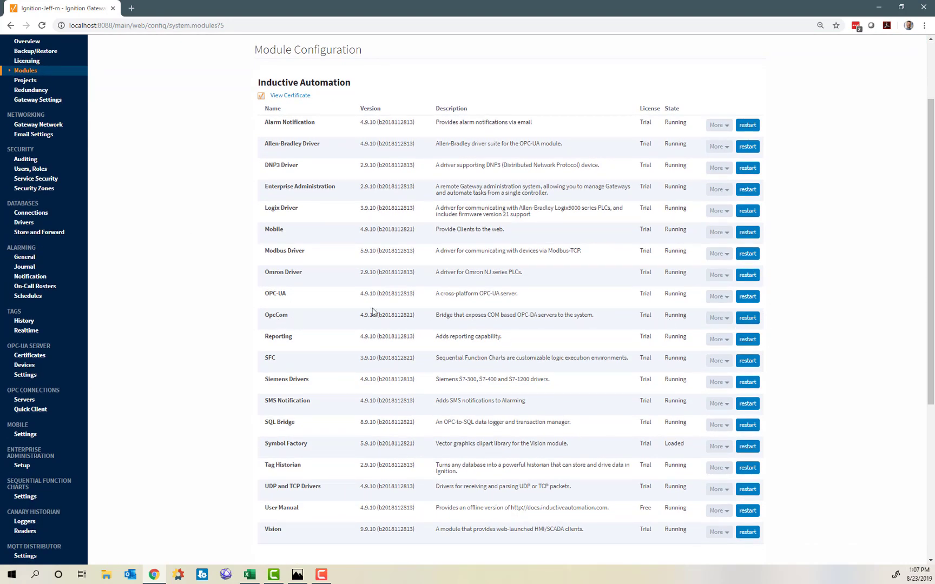
left_click(24, 321)
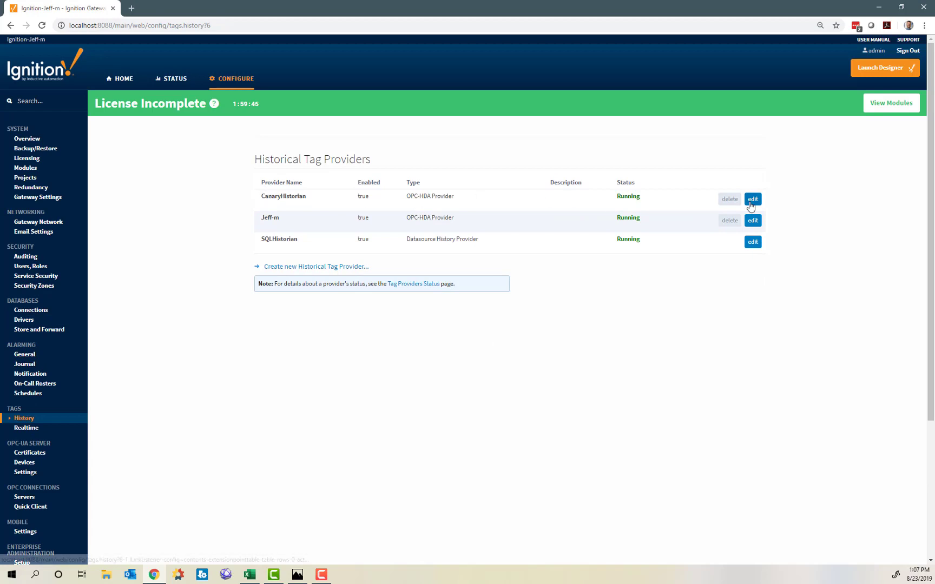
Delete the old CanaryHistorian provider and start a new OPC-HDA provider on remote server canaryhistorian.
left_click(730, 199)
left_click(517, 222)
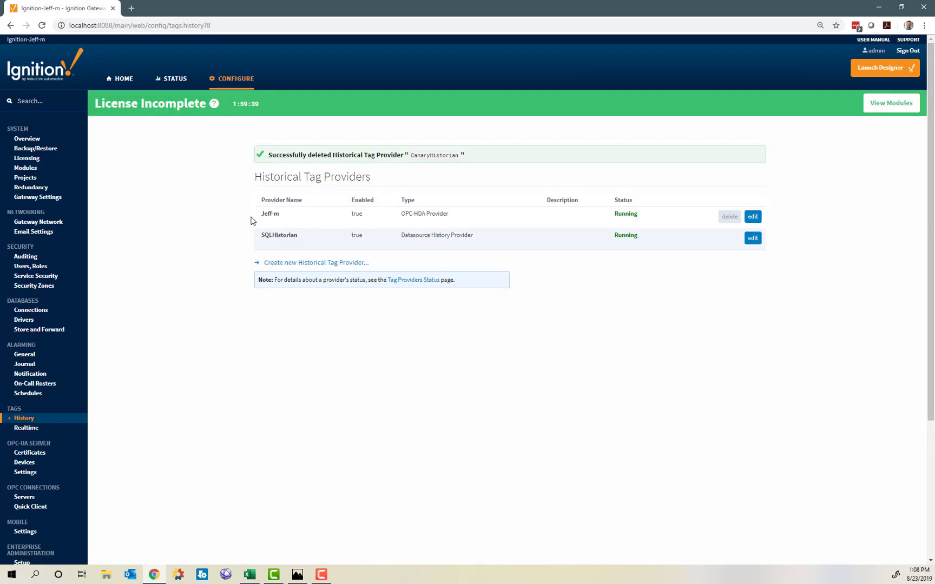
left_click(279, 263)
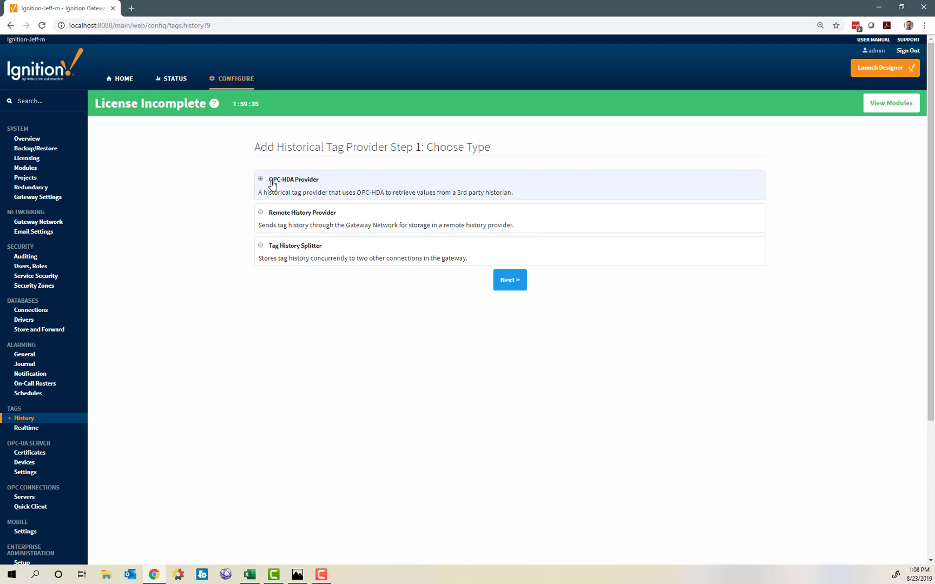
left_click(494, 286)
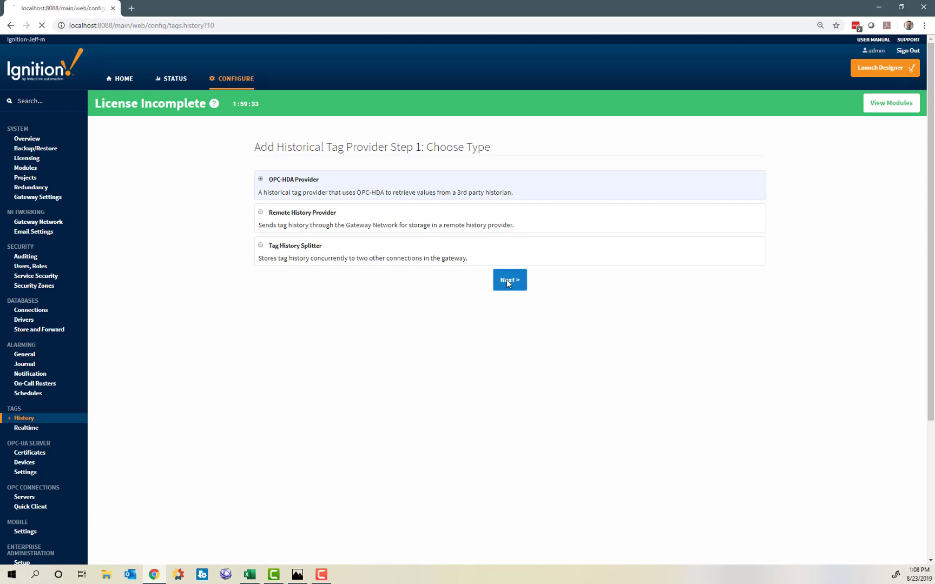
left_click(279, 220)
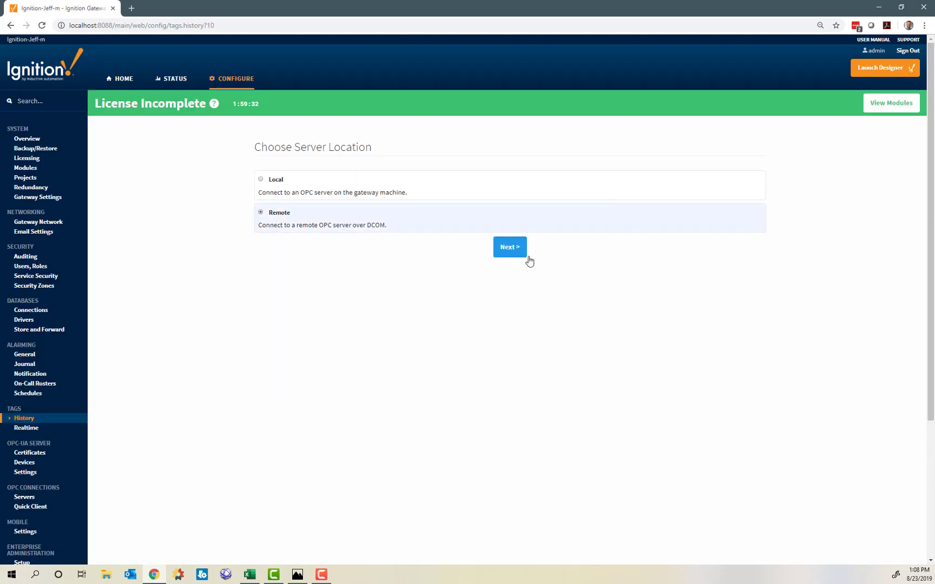
left_click(511, 250)
left_click(313, 184)
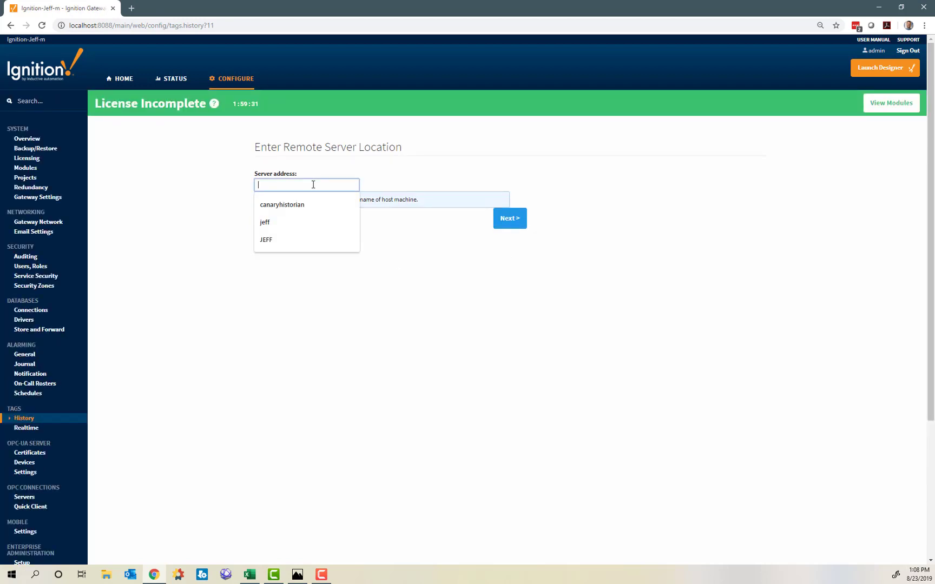
left_click(264, 202)
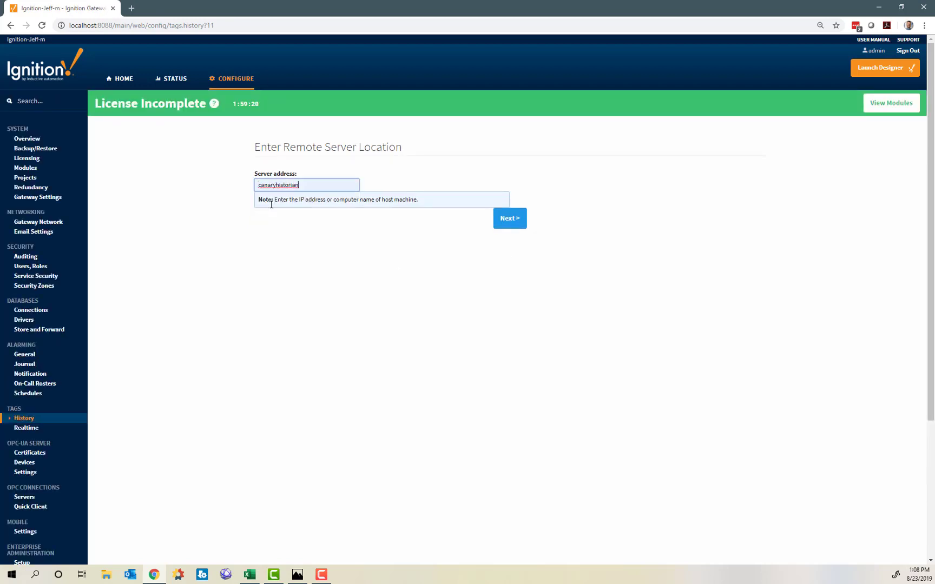
left_click(515, 219)
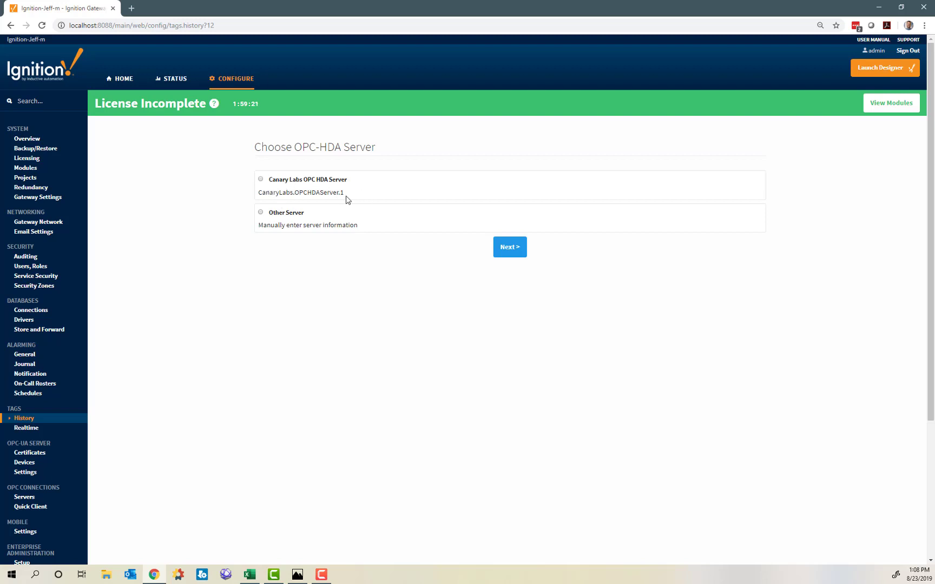
Select the Canary Labs OPC HDA server, name the provider CanaryHistorian, and create it.
left_click(261, 179)
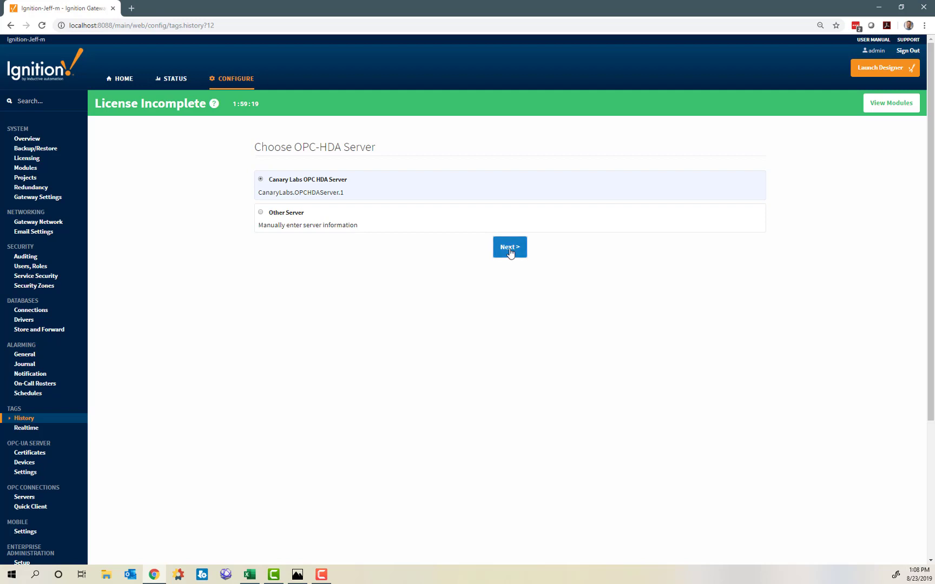
left_click(510, 251)
left_click_drag(359, 198, 231, 194)
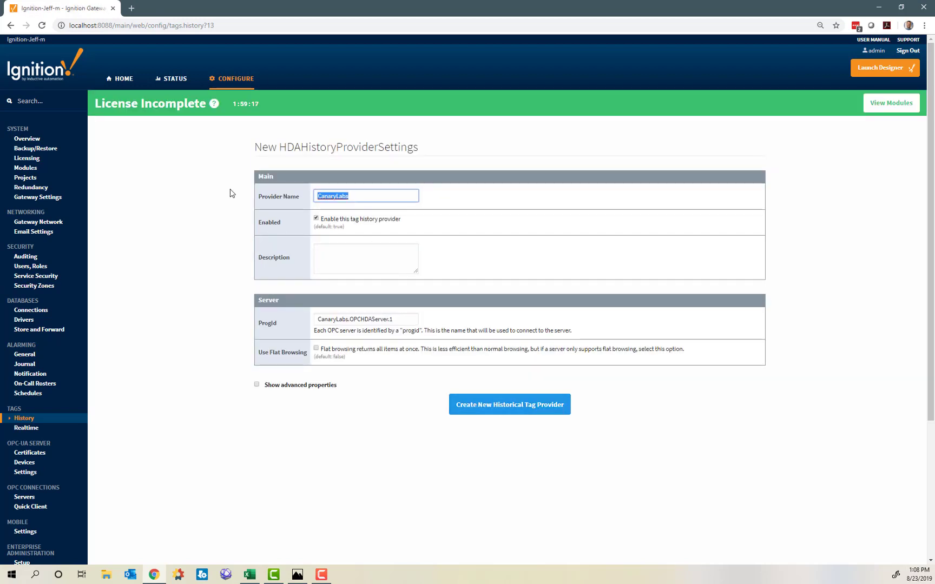
type("CanaryHistorian")
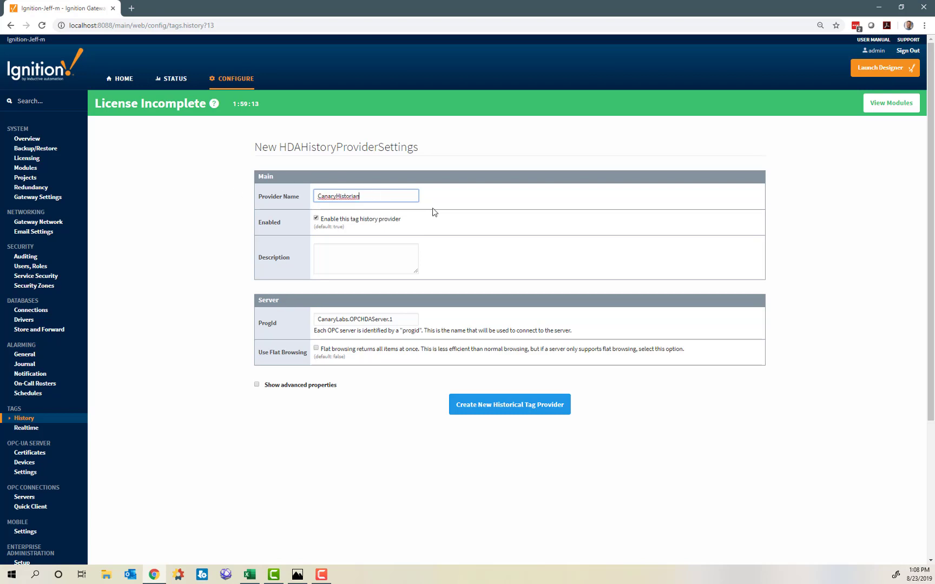
left_click(484, 407)
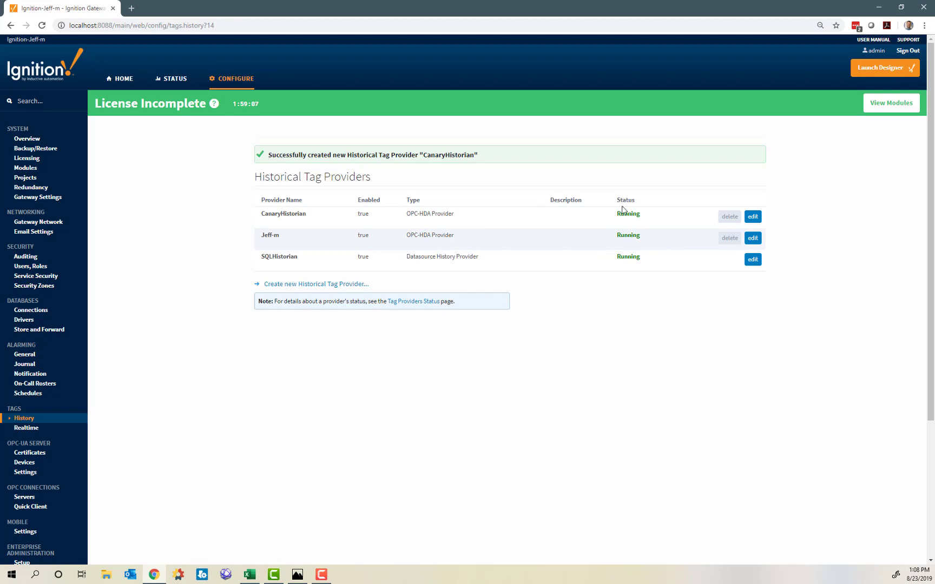
left_click(865, 68)
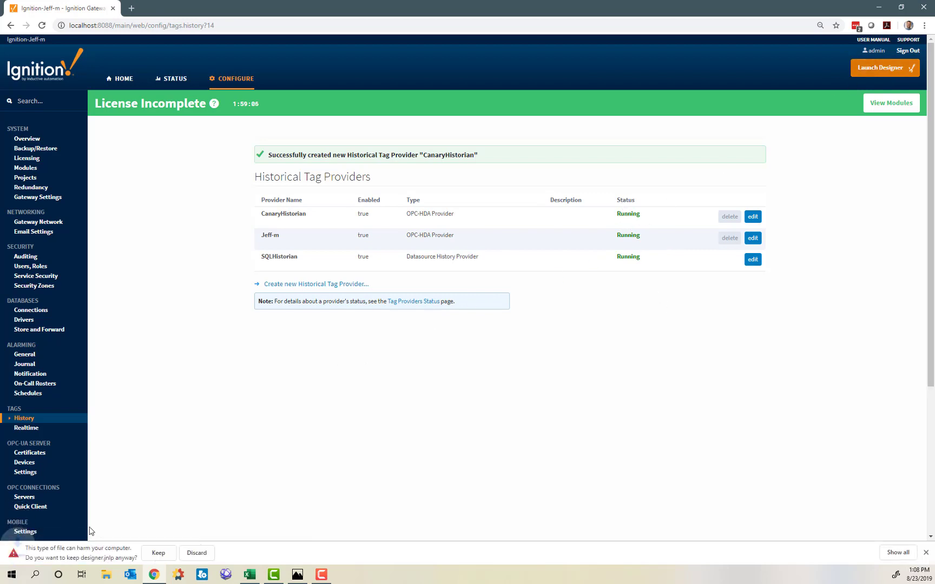
Keep and run designer.jnlp, then log in with the account password.
left_click(163, 552)
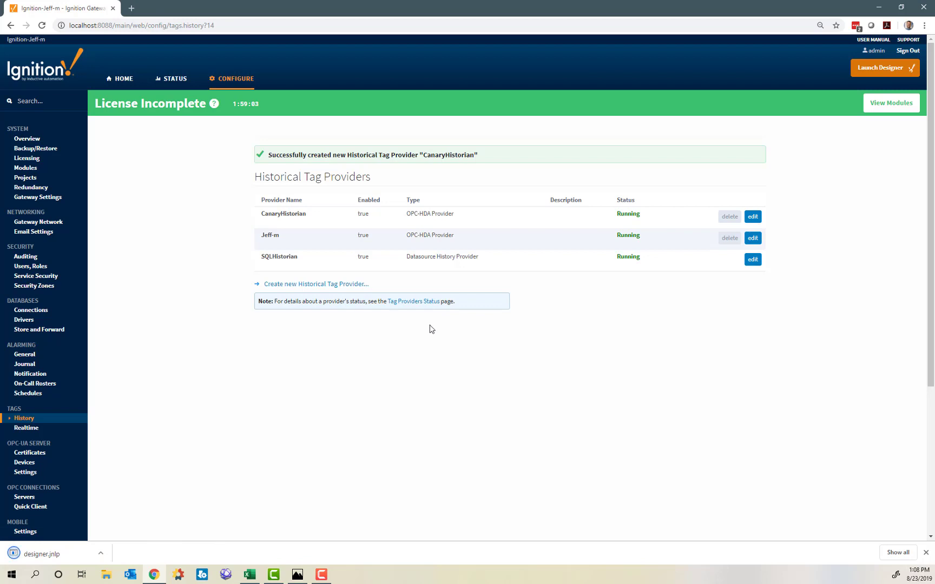
left_click(47, 550)
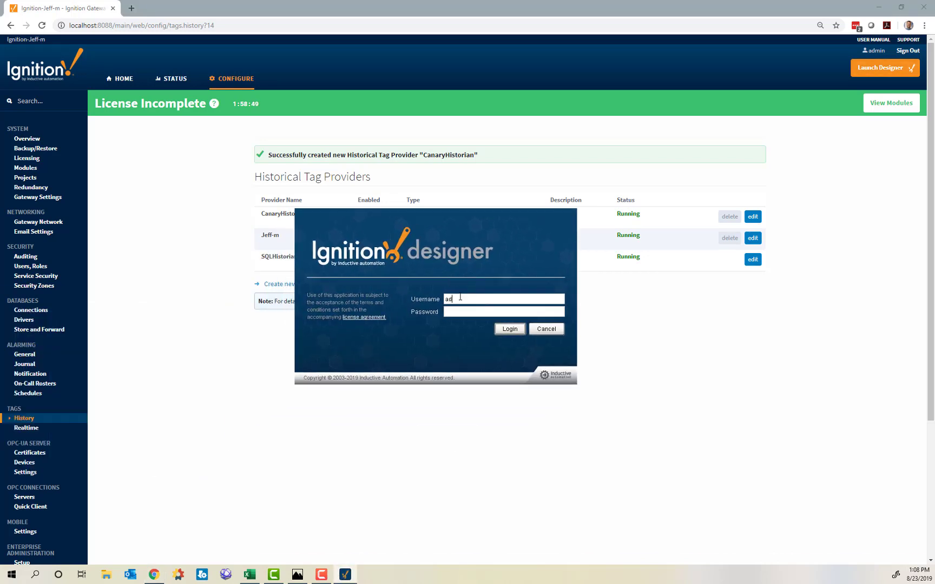
type("password")
key("Return")
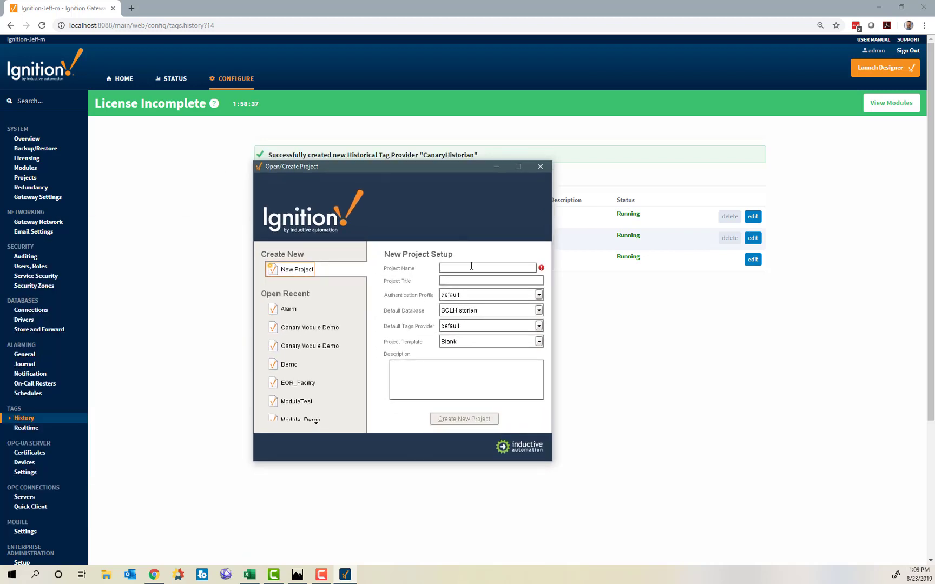
Open the recent Demo project.
left_click(473, 269)
type("Demo")
left_click(285, 365)
left_click(470, 419)
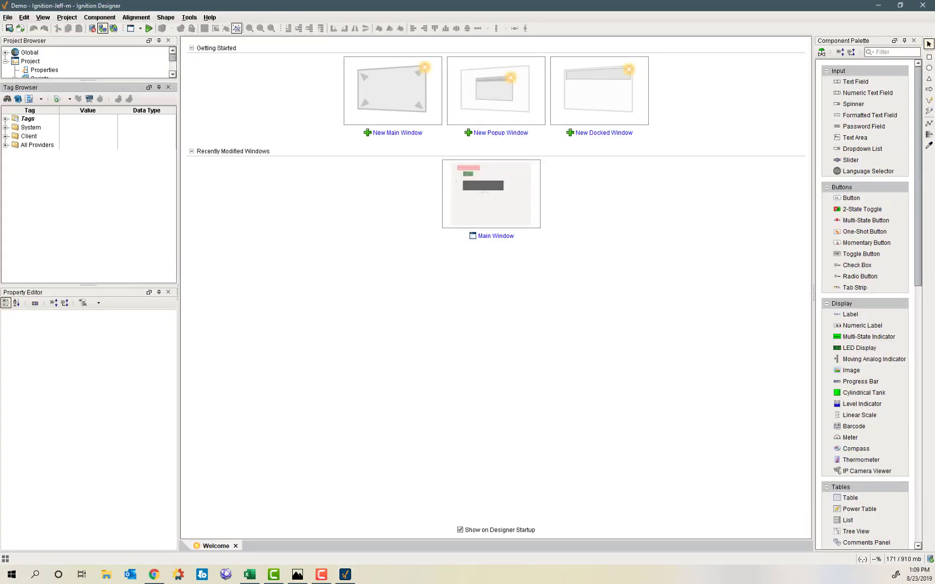
Create a new main window and enlarge its canvas.
left_click(392, 133)
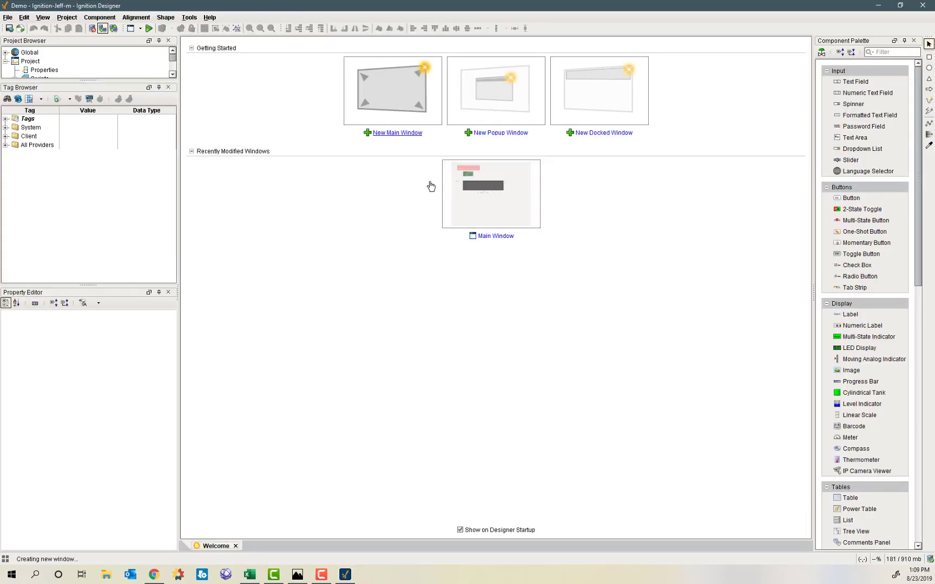
left_click_drag(579, 337, 797, 508)
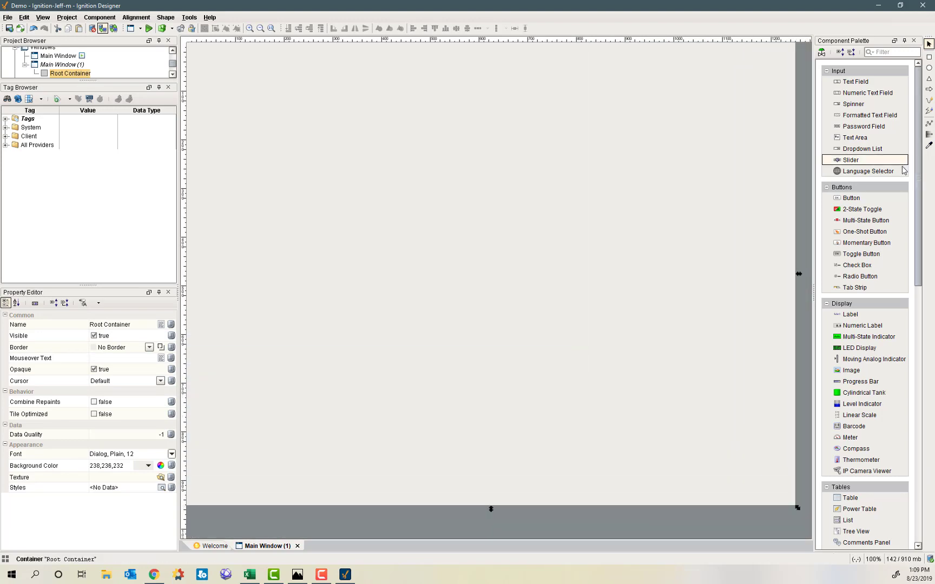
left_click_drag(918, 168, 918, 425)
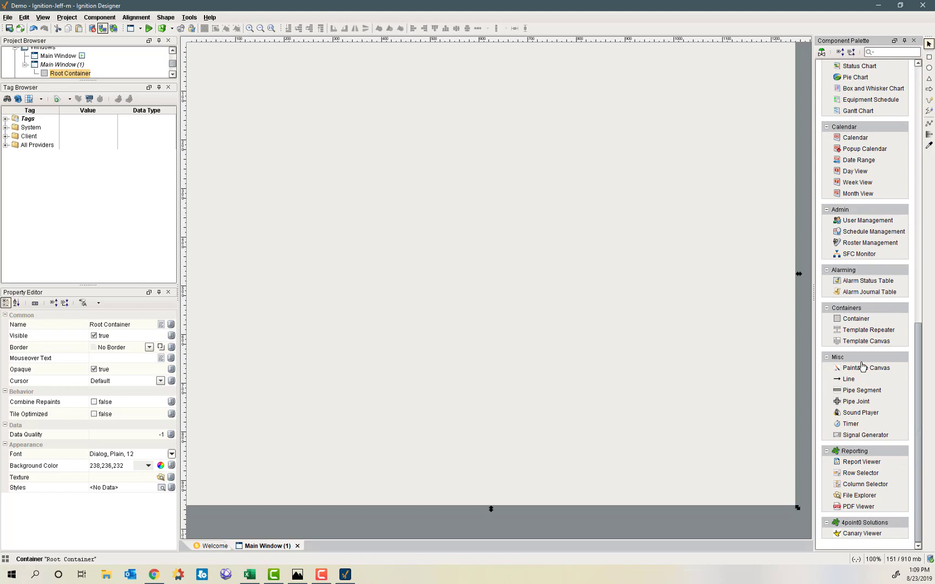
scroll(862, 366, "up", 3)
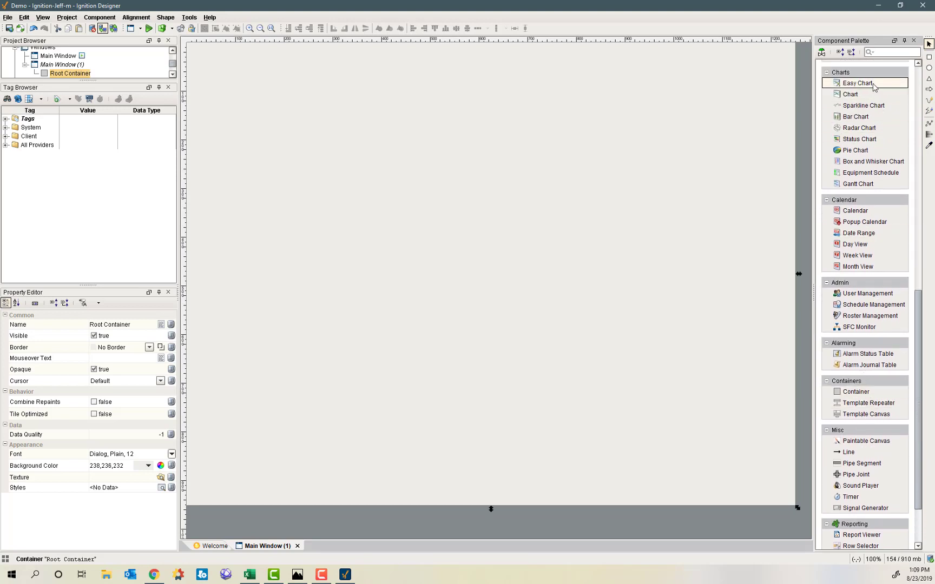
Place an Easy Chart, stretch it to about 1205x881, and open its customizer.
left_click(858, 83)
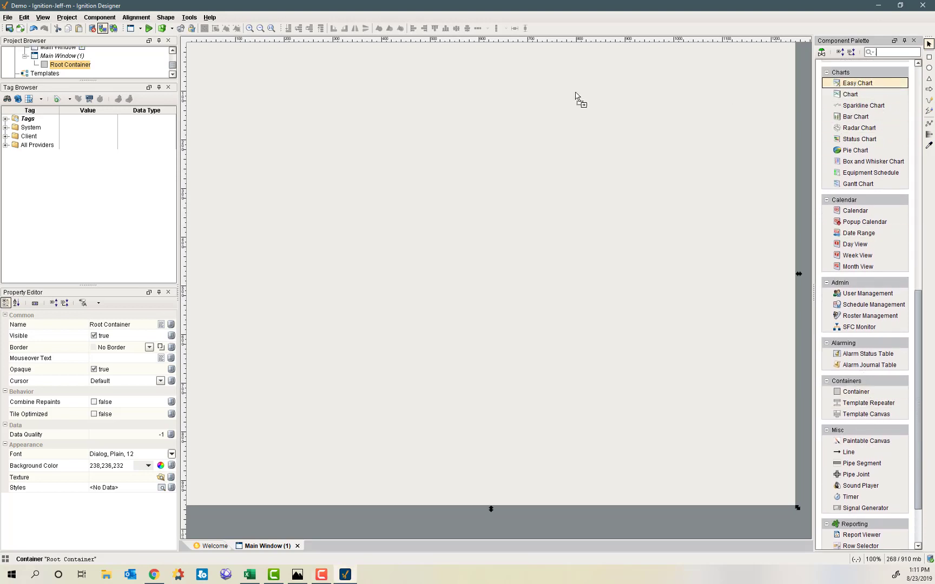
left_click(221, 81)
left_click_drag(316, 147, 293, 118)
left_click_drag(382, 195, 774, 495)
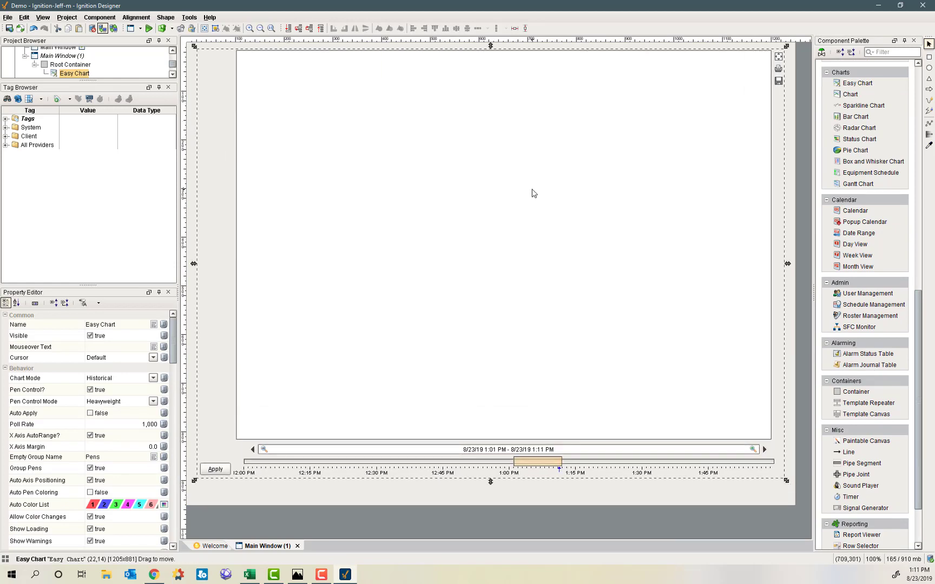
double_click(533, 193)
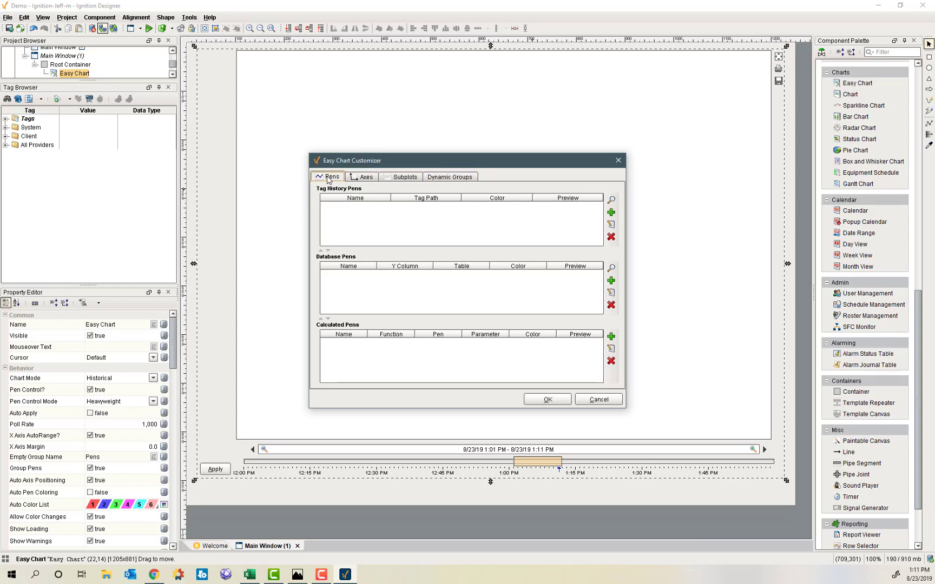
Add a tag history pen and browse CanaryHistorian > Demo1 down to device1's tags.
left_click(611, 213)
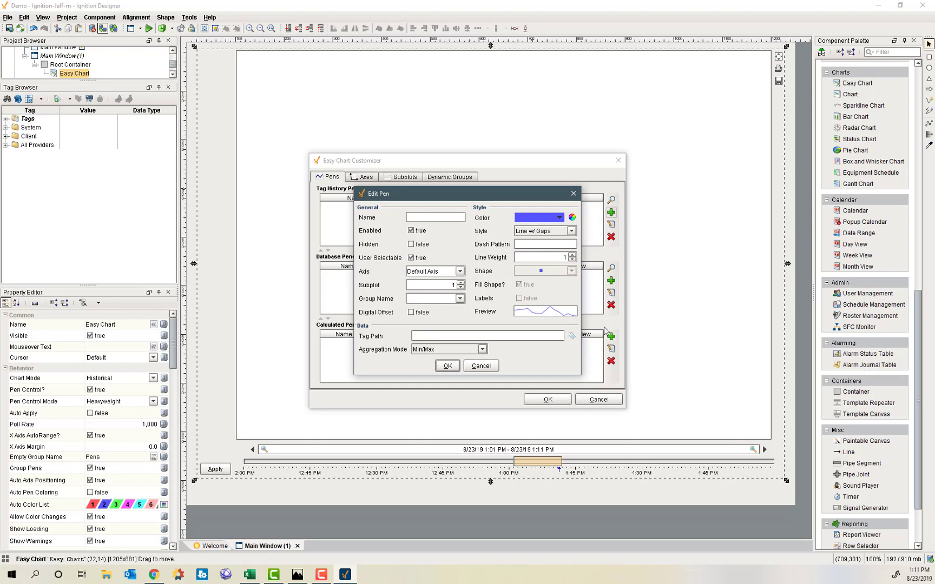
left_click(572, 337)
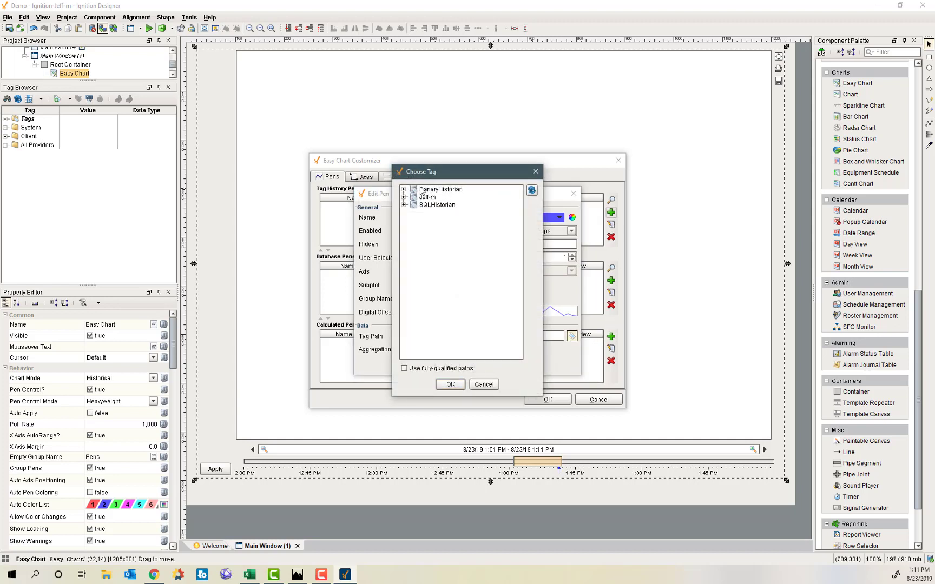
left_click(405, 190)
left_click(414, 198)
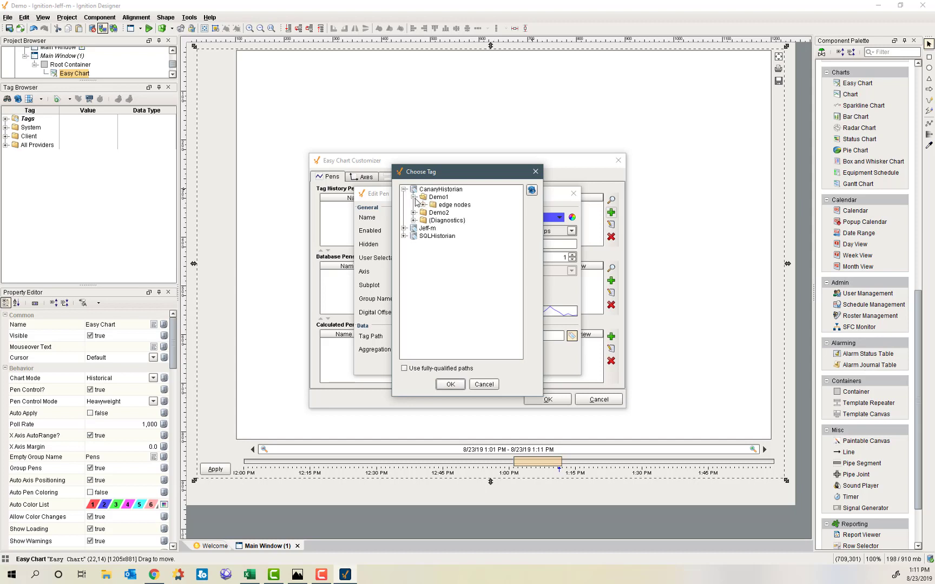
left_click(424, 205)
left_click(432, 213)
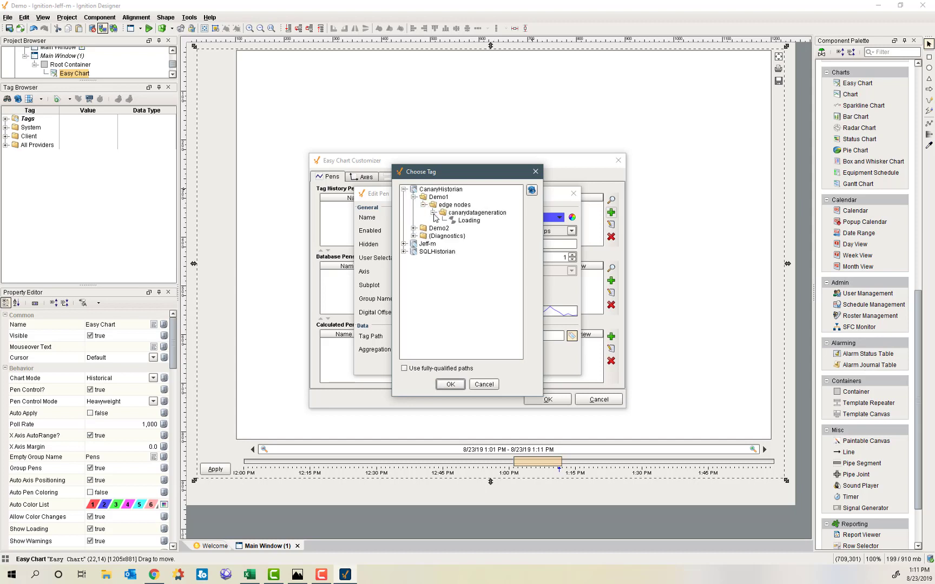
left_click(443, 220)
left_click(452, 228)
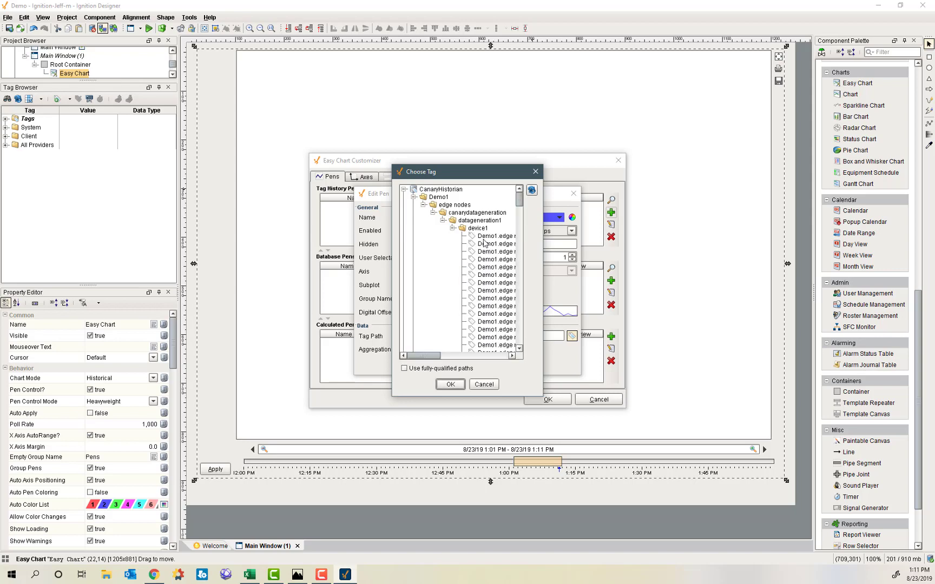
Choose the ca001_lift a_gpm tag and save the pen as GPM.
left_click(489, 238)
left_click_drag(543, 322, 747, 326)
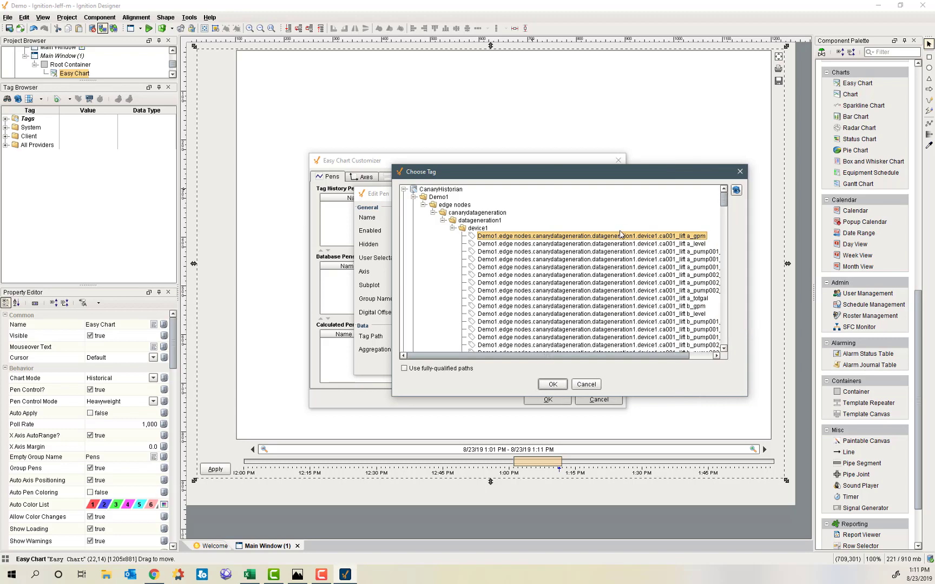
left_click(553, 385)
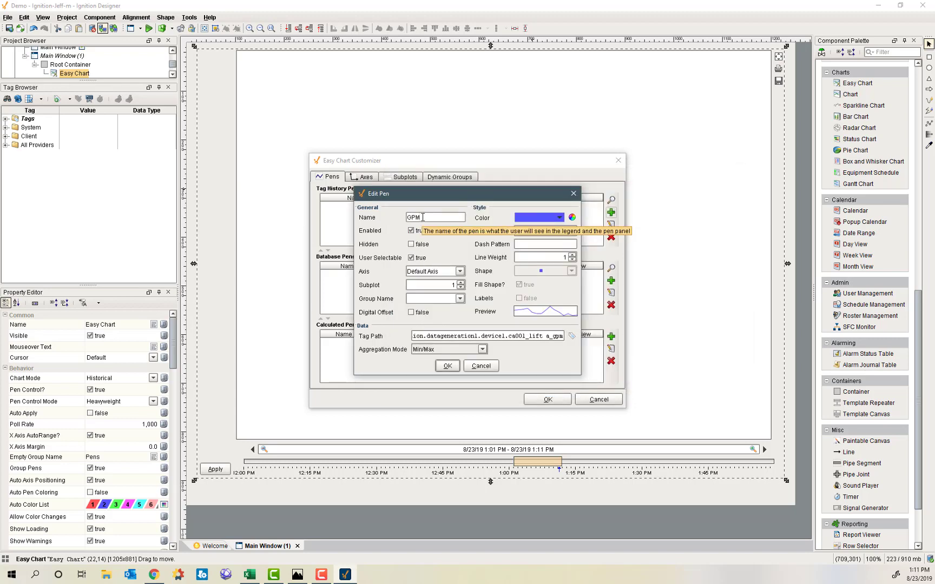
left_click(450, 367)
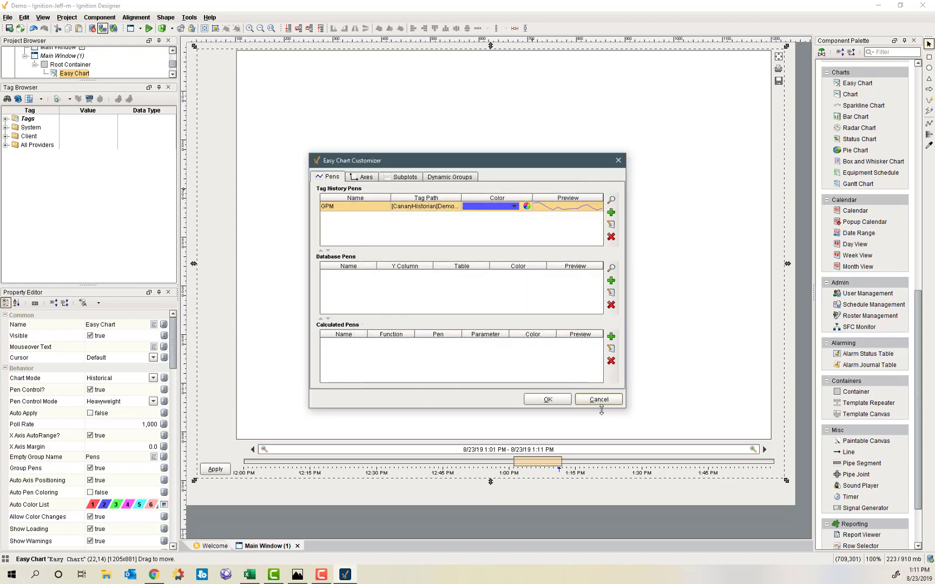
left_click(542, 402)
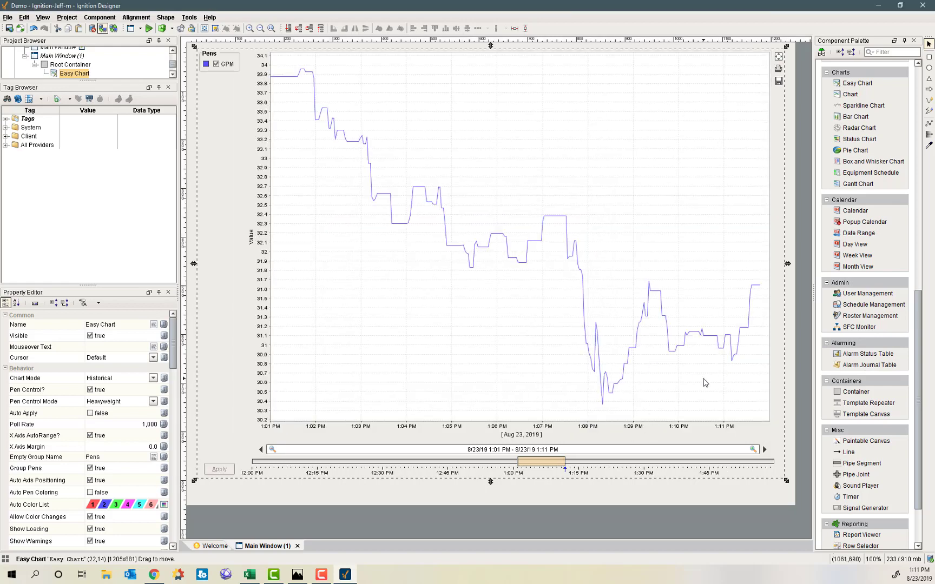